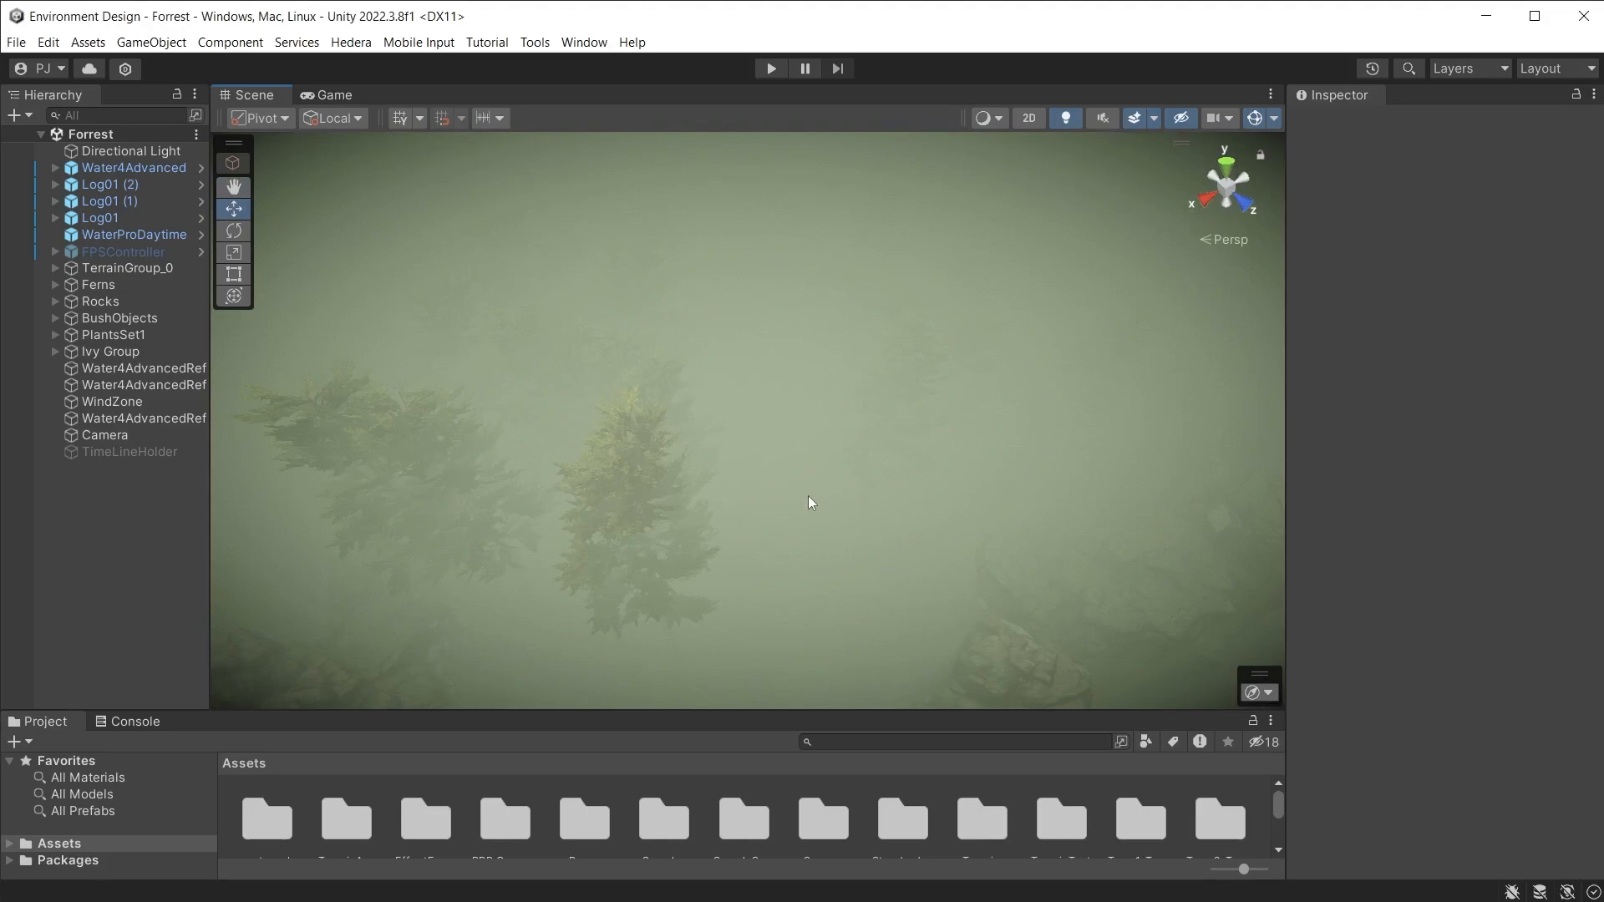
# Step: Turn off the Scene view effects, such as fog and skybox, so the whole forest island can be seen clearly
pyautogui.click(1134, 118)
pyautogui.keyDown('alt'); pyautogui.moveTo(1046, 363); pyautogui.dragTo(984, 476); pyautogui.keyUp('alt')
pyautogui.moveTo(984, 476); pyautogui.dragTo(1019, 502, button='right')
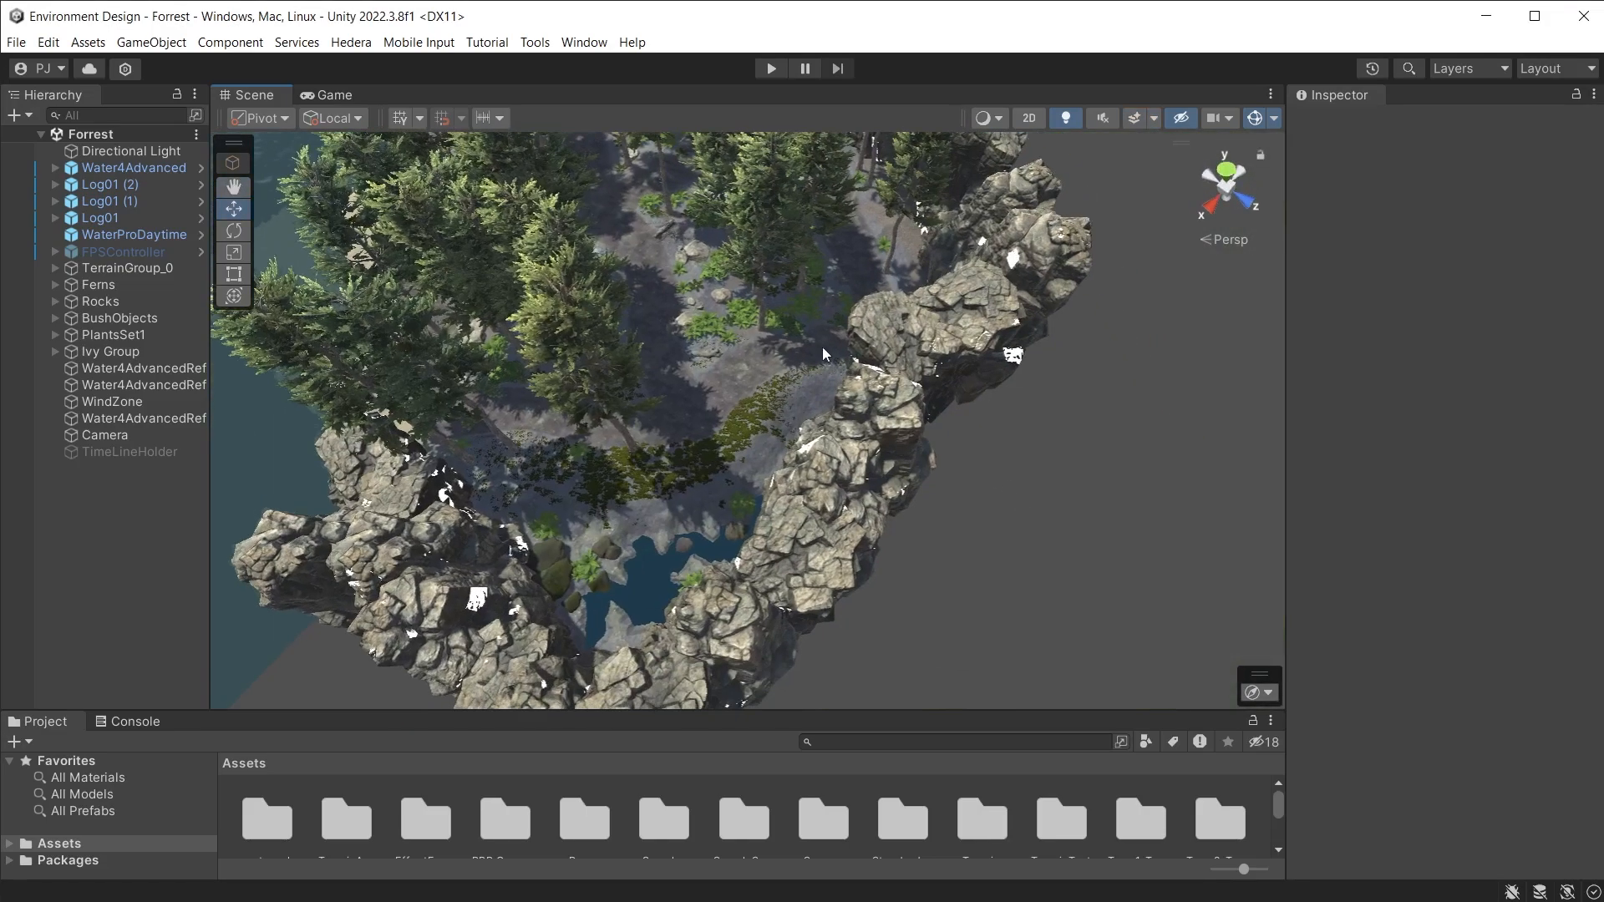
pyautogui.moveTo(802, 292); pyautogui.dragTo(898, 459, button='middle')
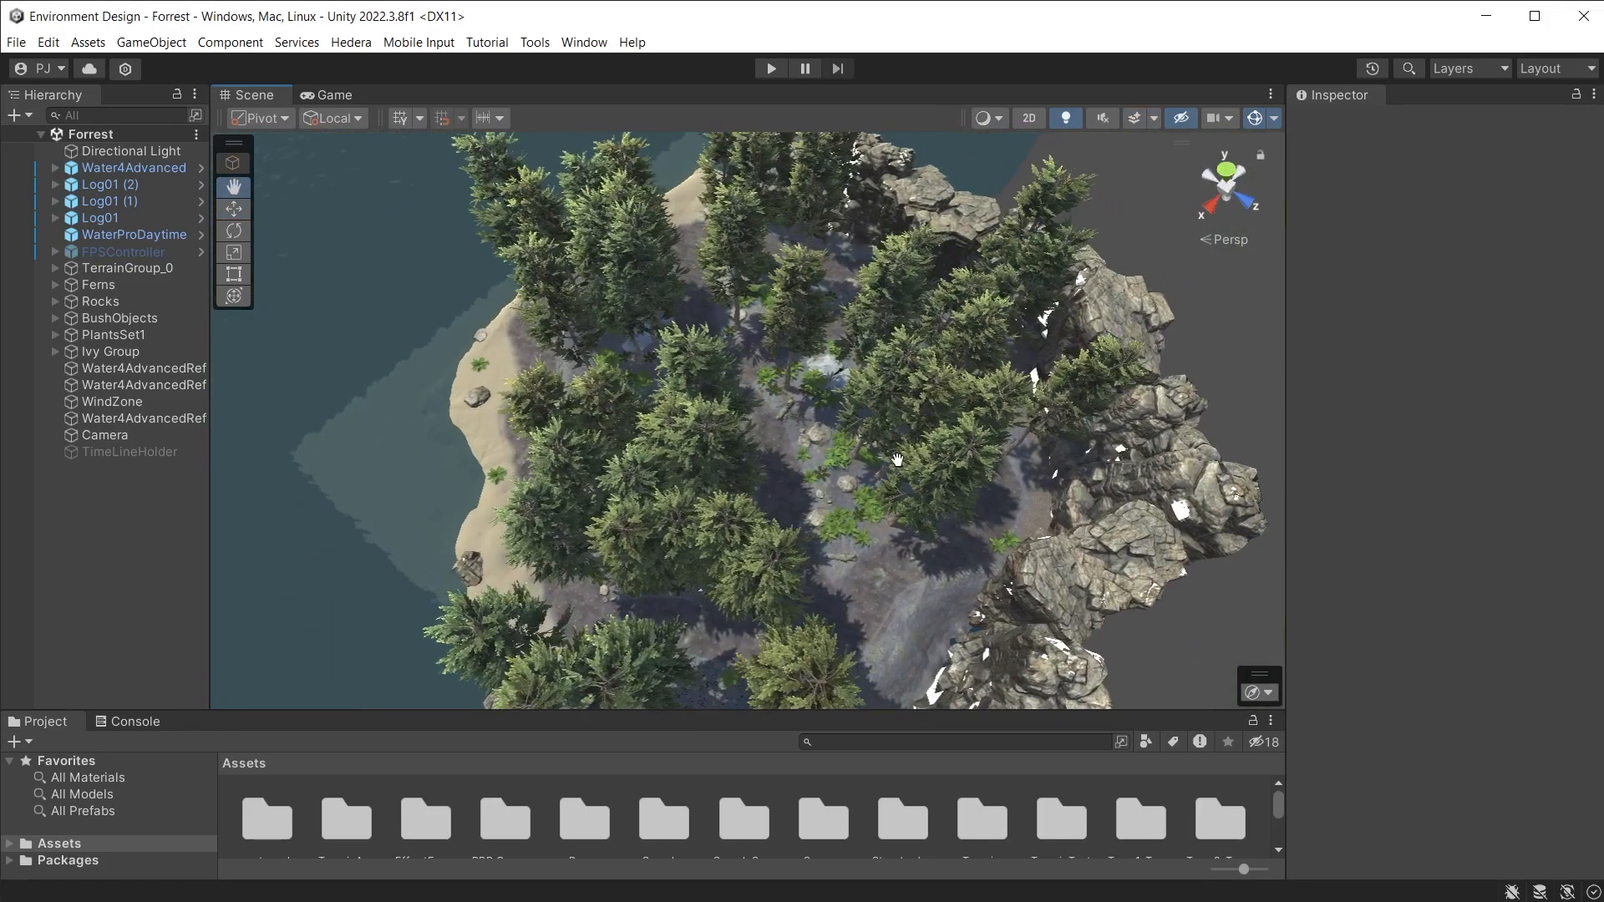
# Step: Disable Draw for the tree and detail objects in the settings of the terrain inside TerrainGroup_0
pyautogui.click(122, 267)
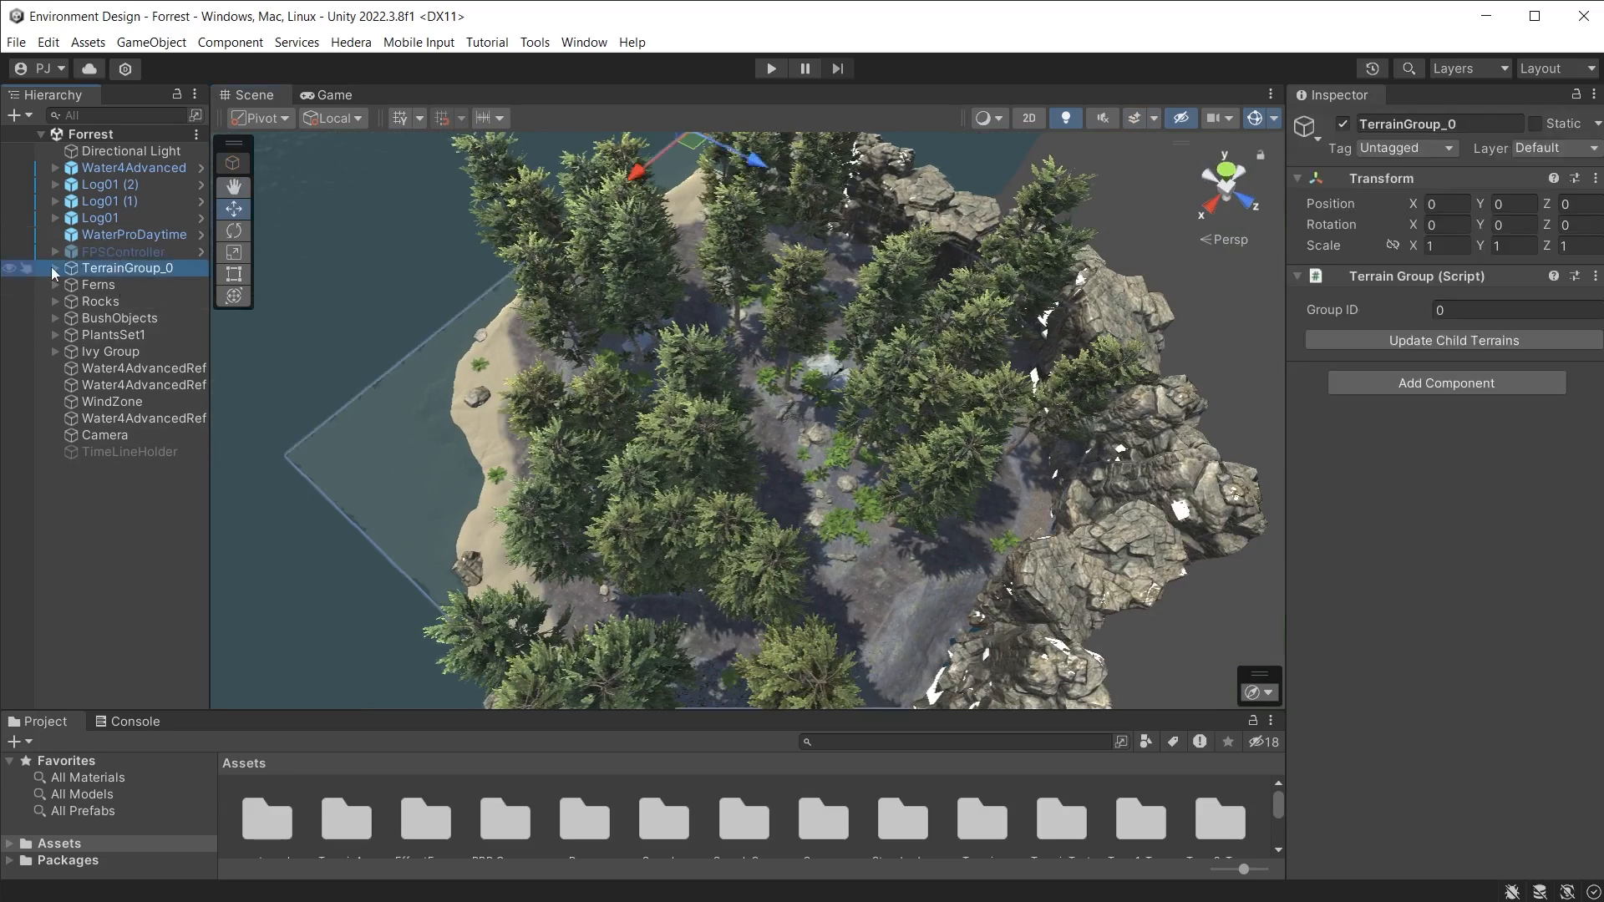
pyautogui.click(55, 267)
pyautogui.click(127, 286)
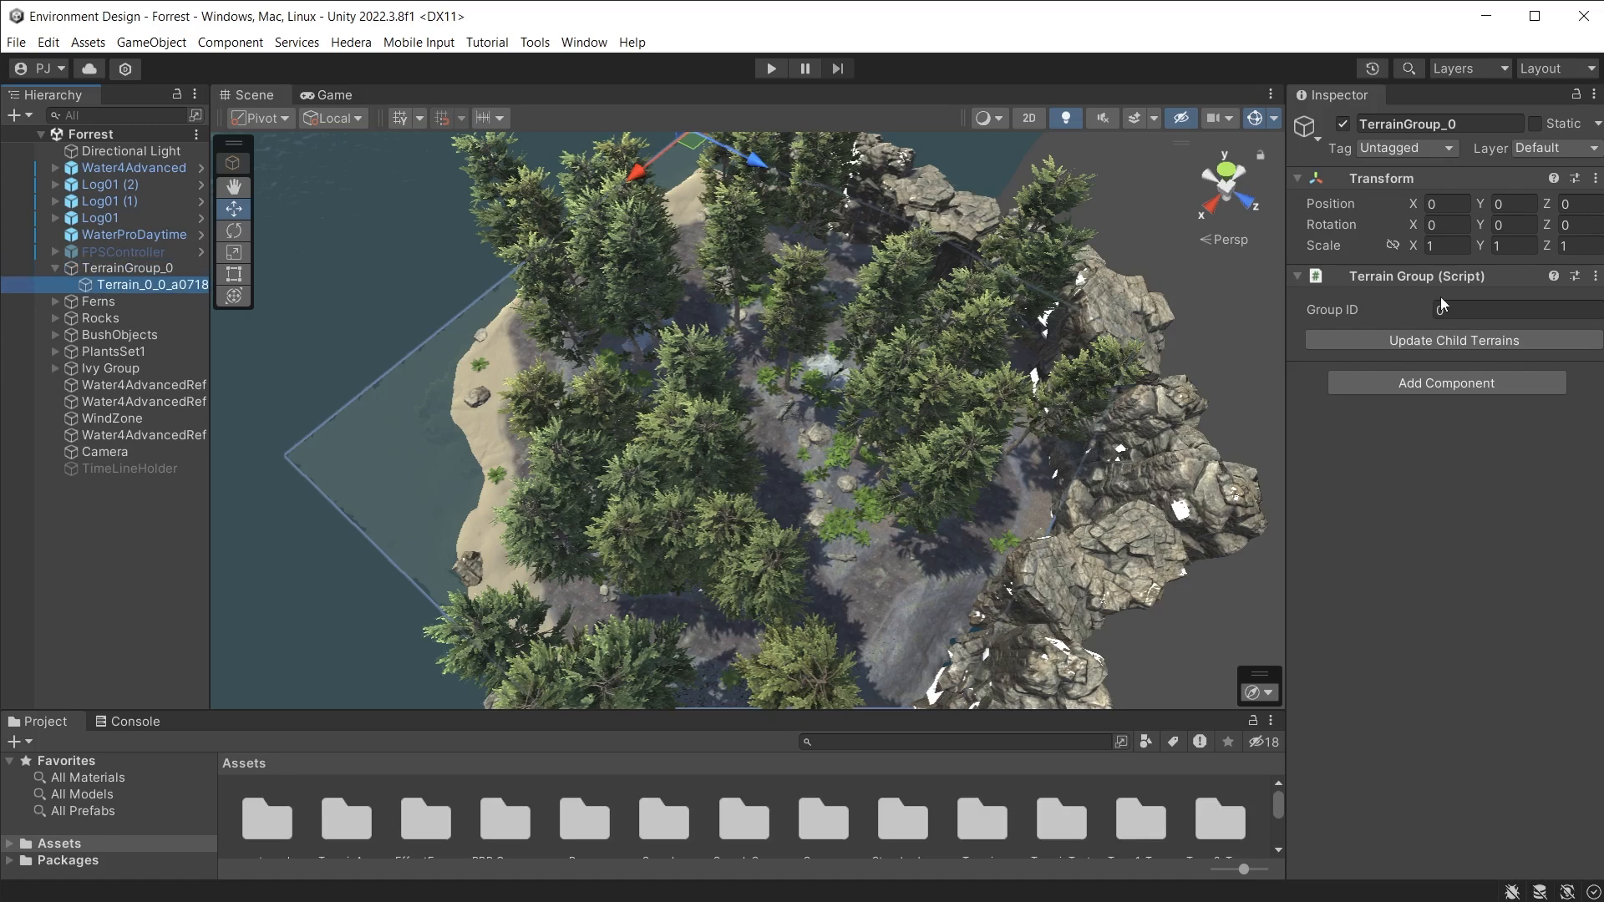
pyautogui.click(1524, 305)
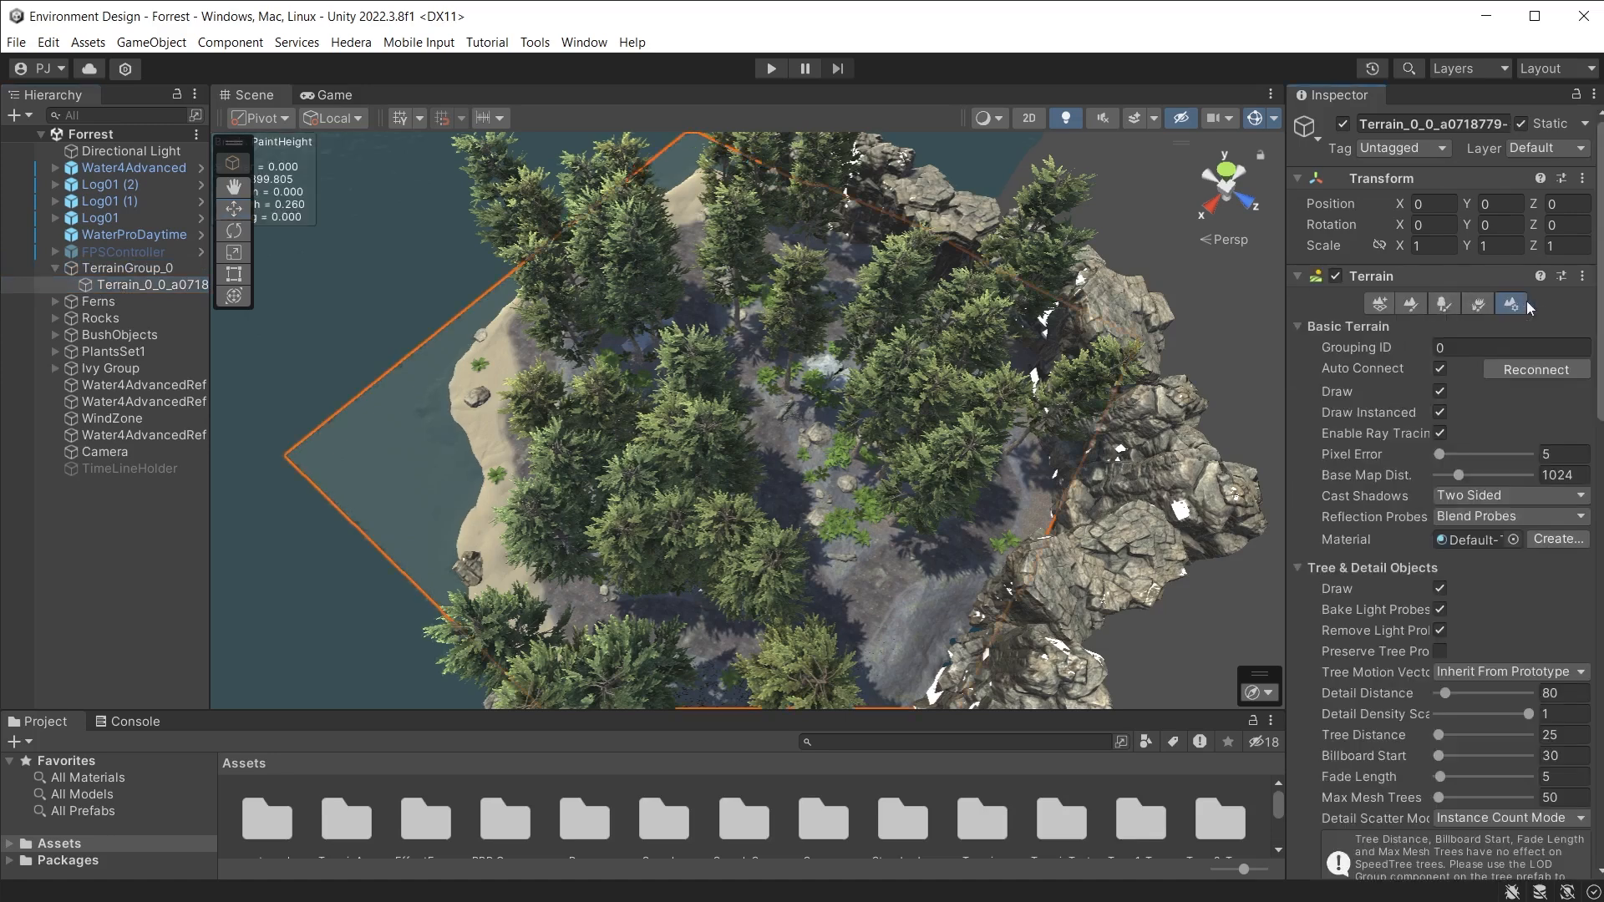
pyautogui.click(1440, 590)
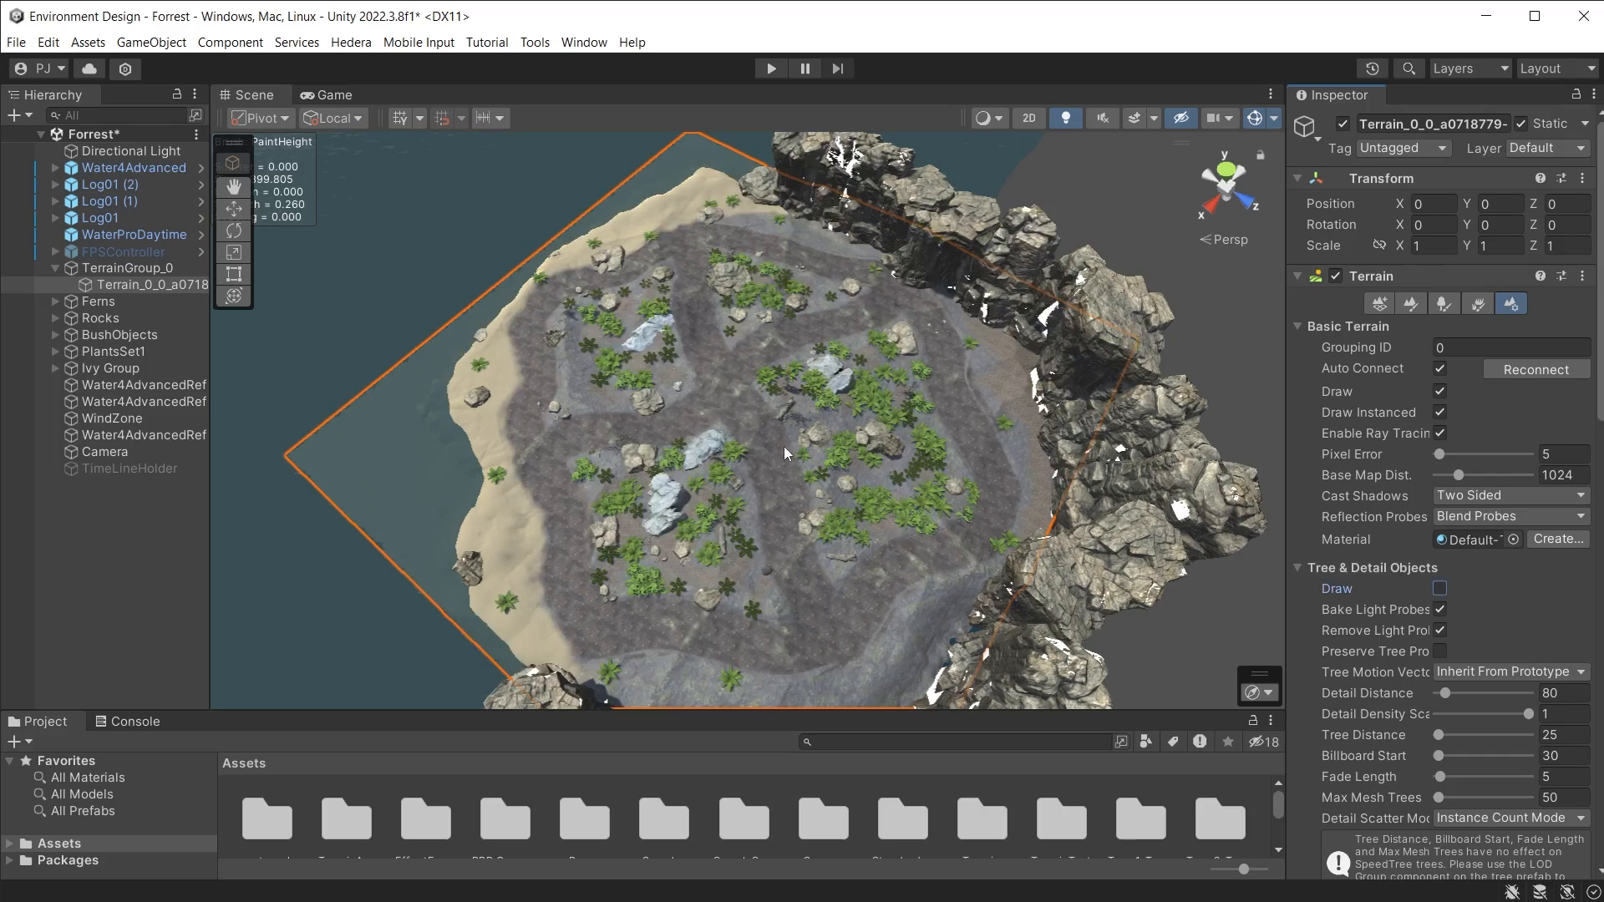
pyautogui.moveTo(840, 445); pyautogui.dragTo(814, 438, button='right')
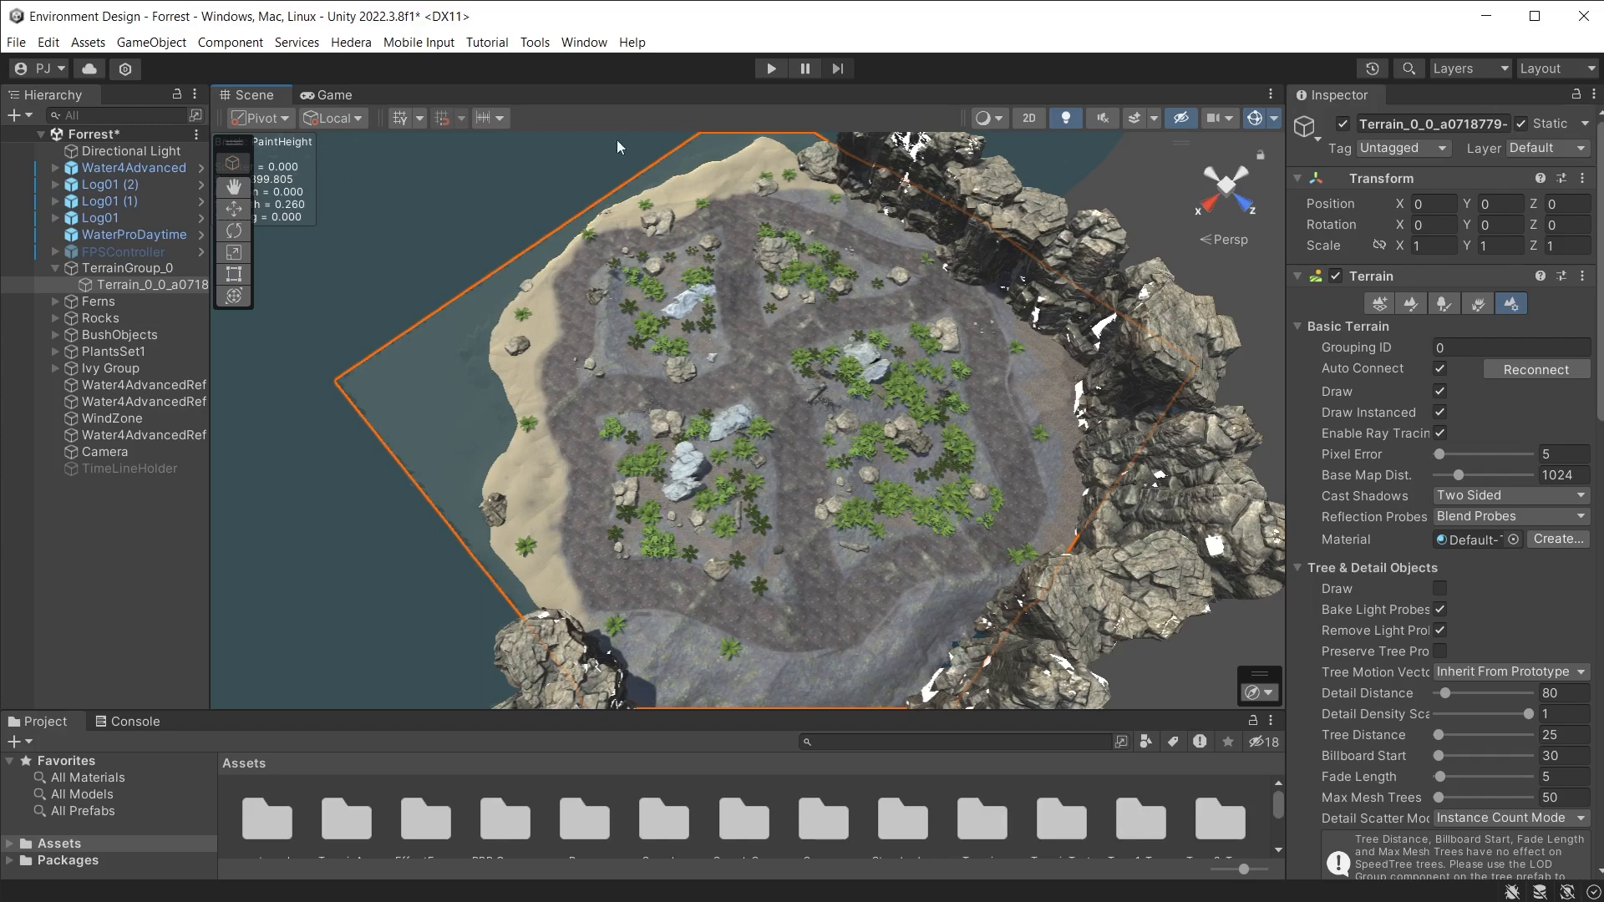
# Step: Look up the ProBuilder package among the Unity Registry packages in the Package Manager
pyautogui.click(582, 43)
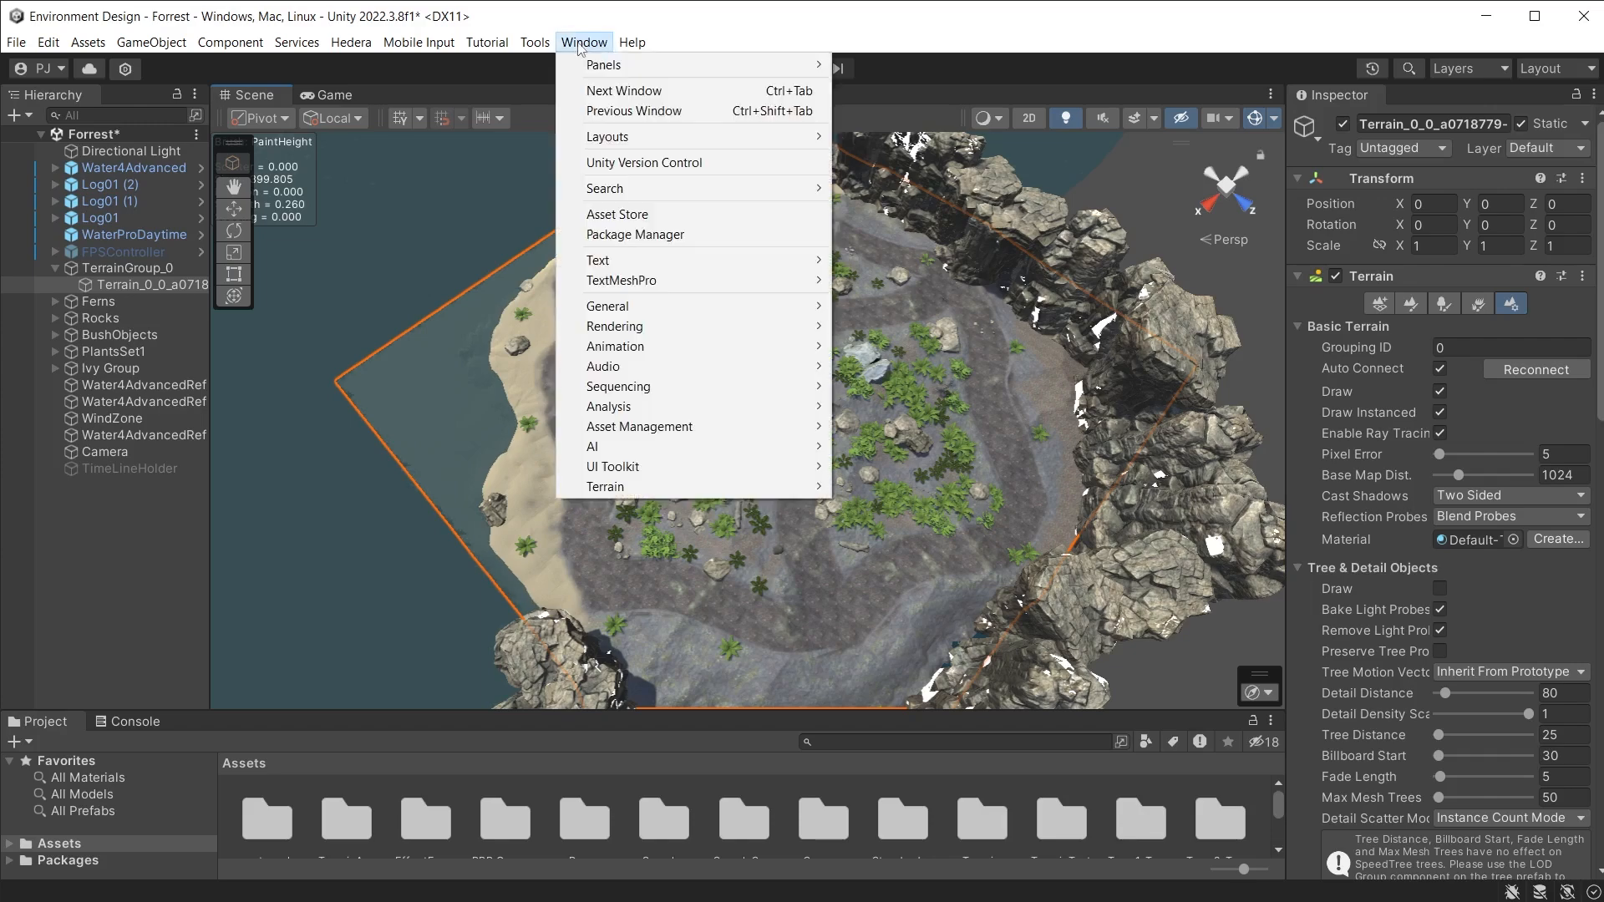
pyautogui.click(668, 234)
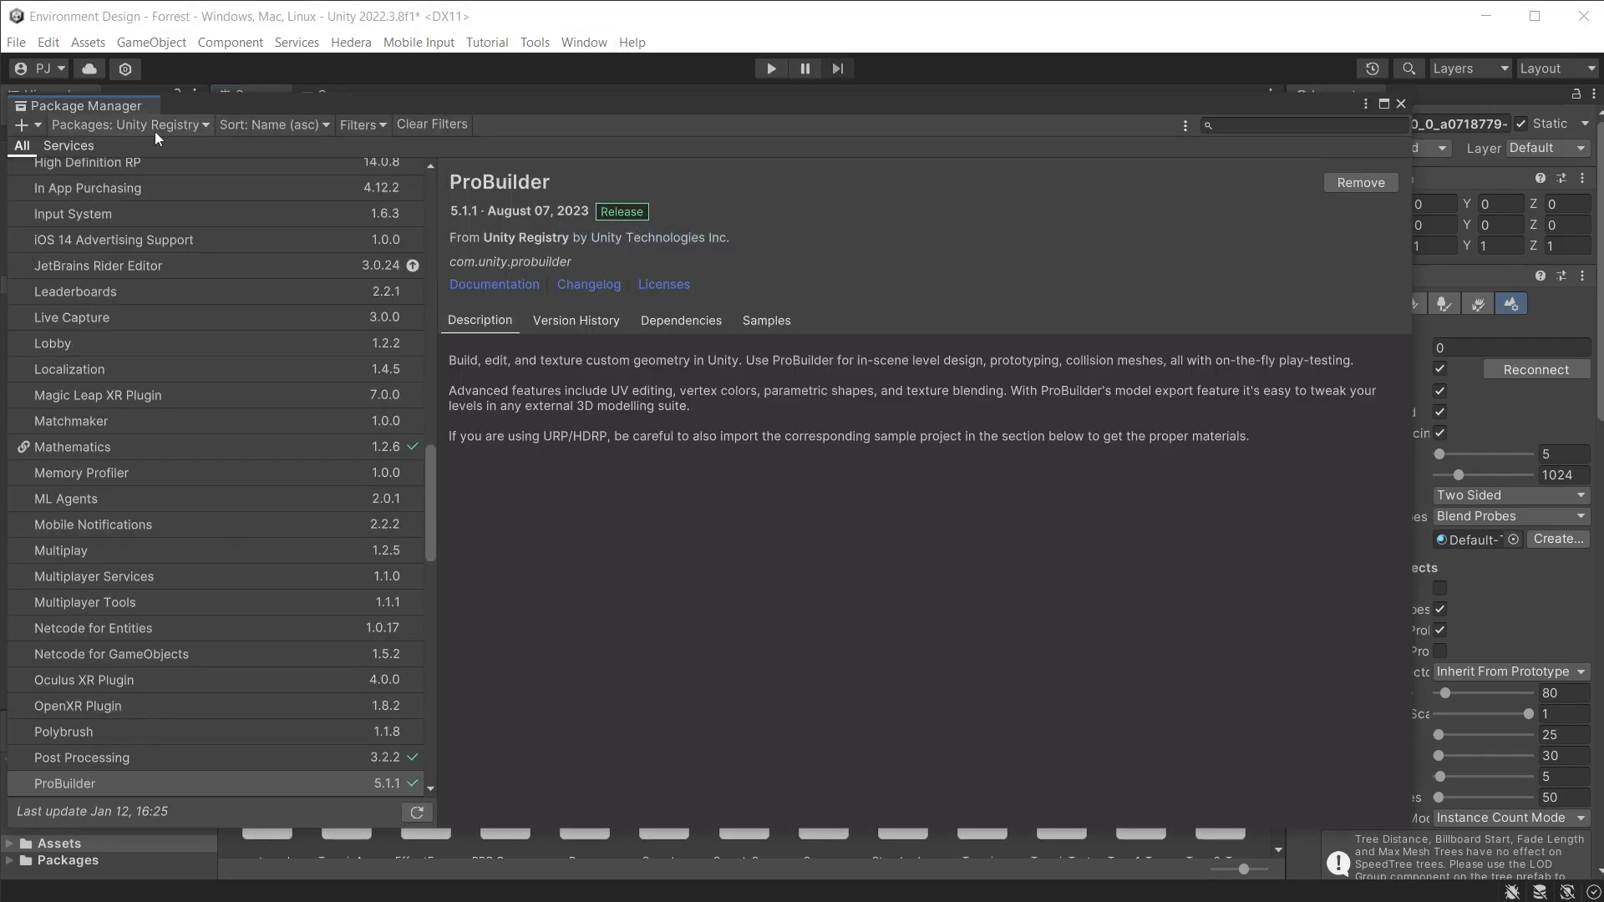
pyautogui.click(153, 126)
pyautogui.click(101, 148)
pyautogui.click(62, 792)
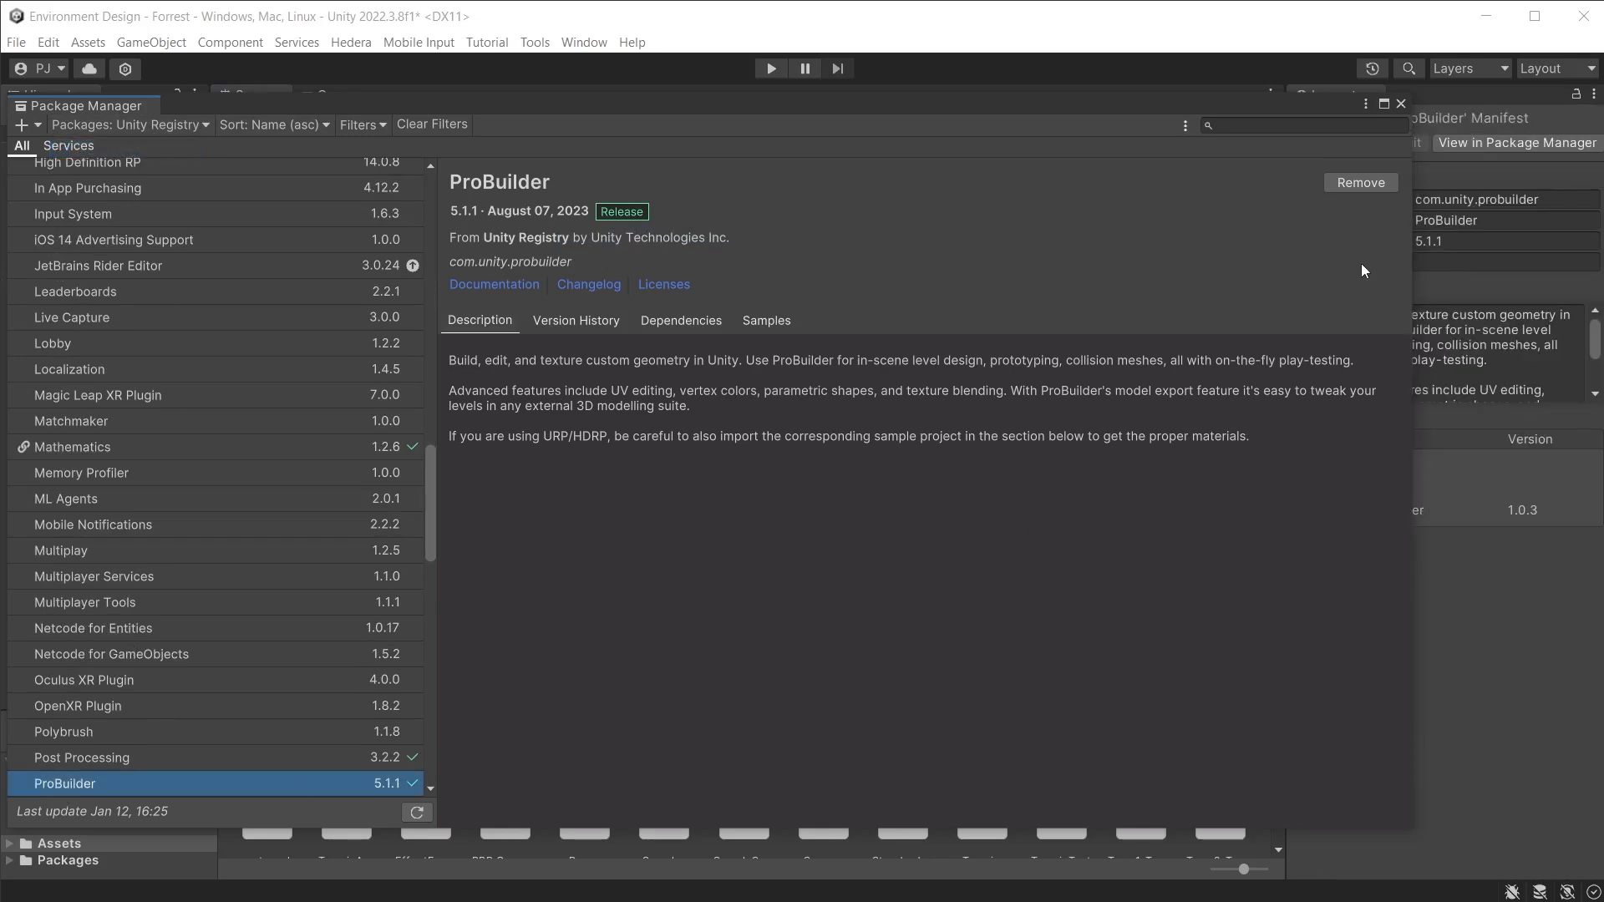
pyautogui.click(1396, 106)
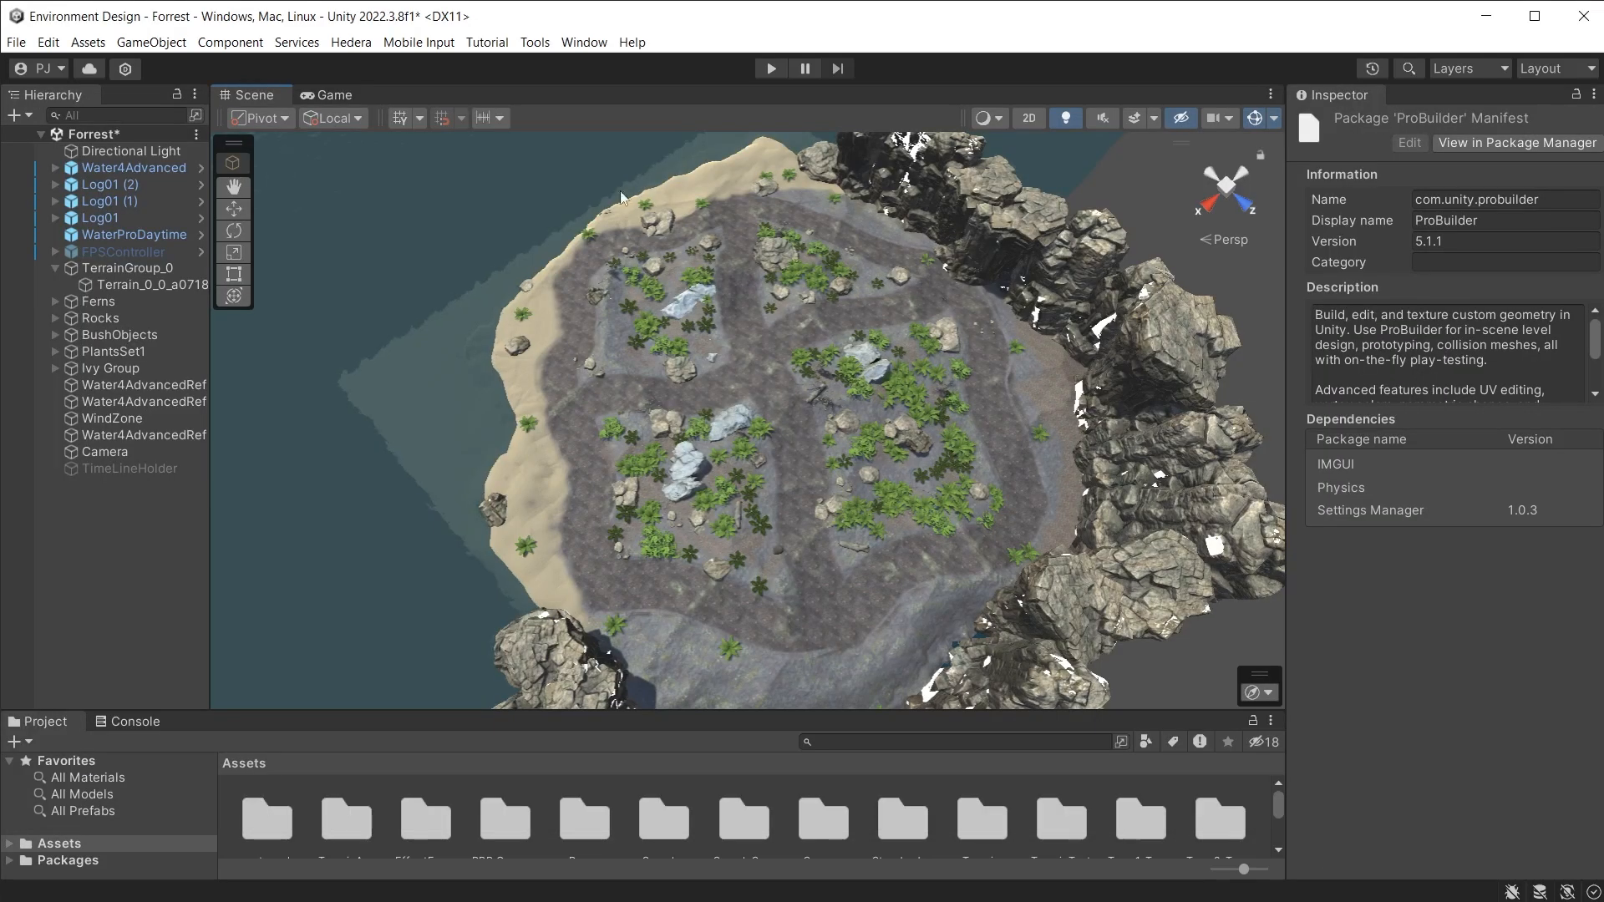
# Step: Open the ProBuilder window and dock it beside the Inspector
pyautogui.click(540, 49)
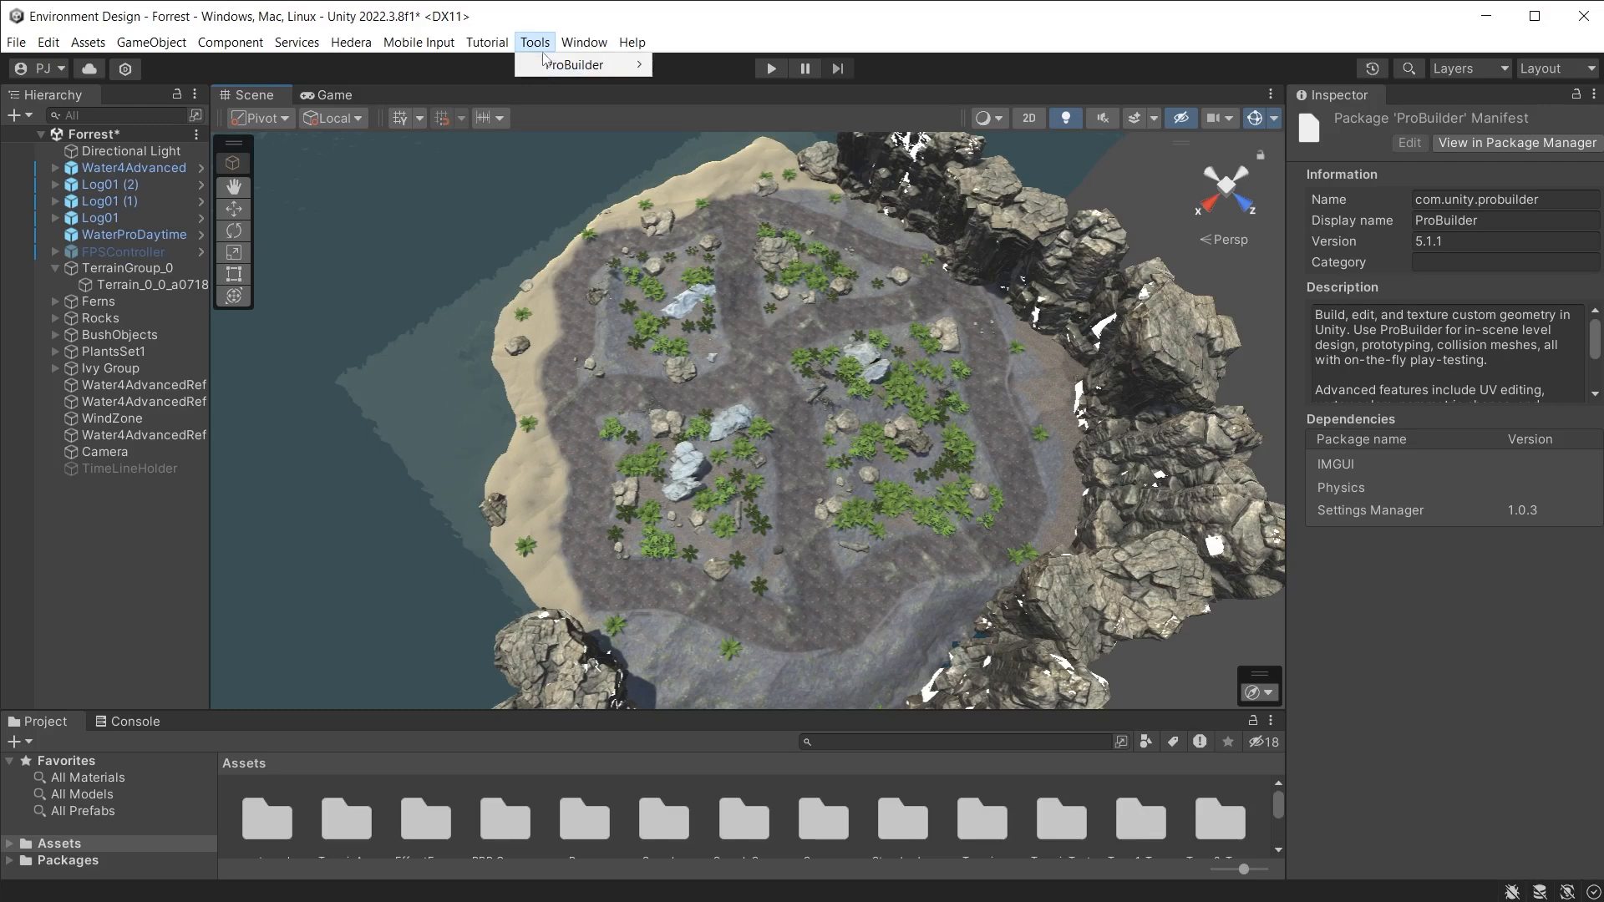
pyautogui.moveTo(585, 64)
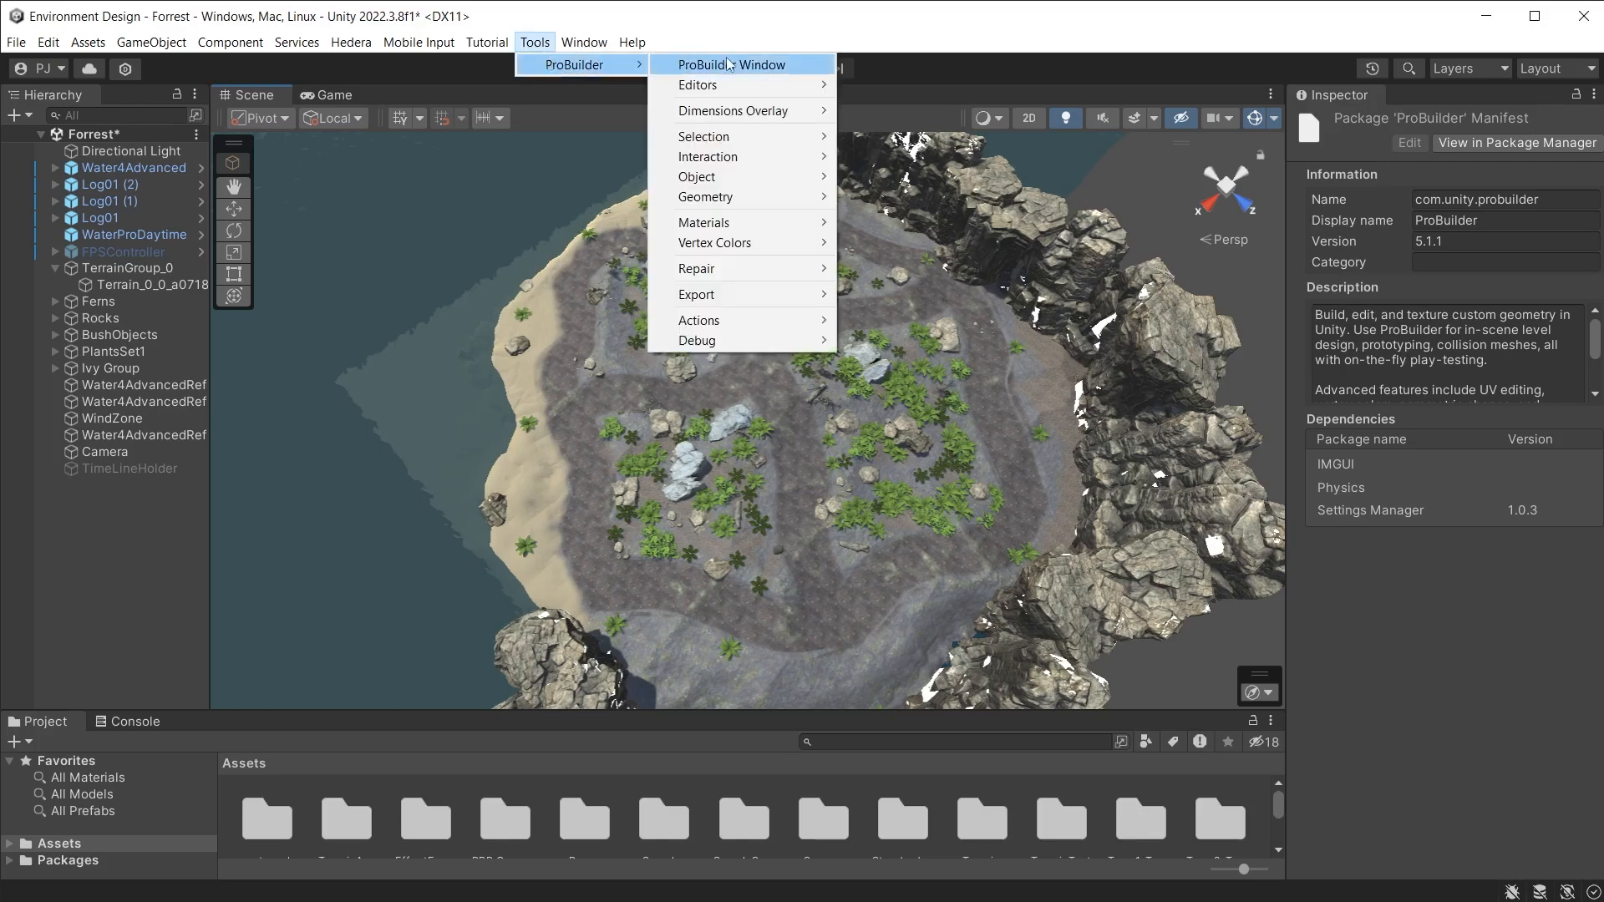
pyautogui.click(728, 65)
pyautogui.rightClick(1239, 143)
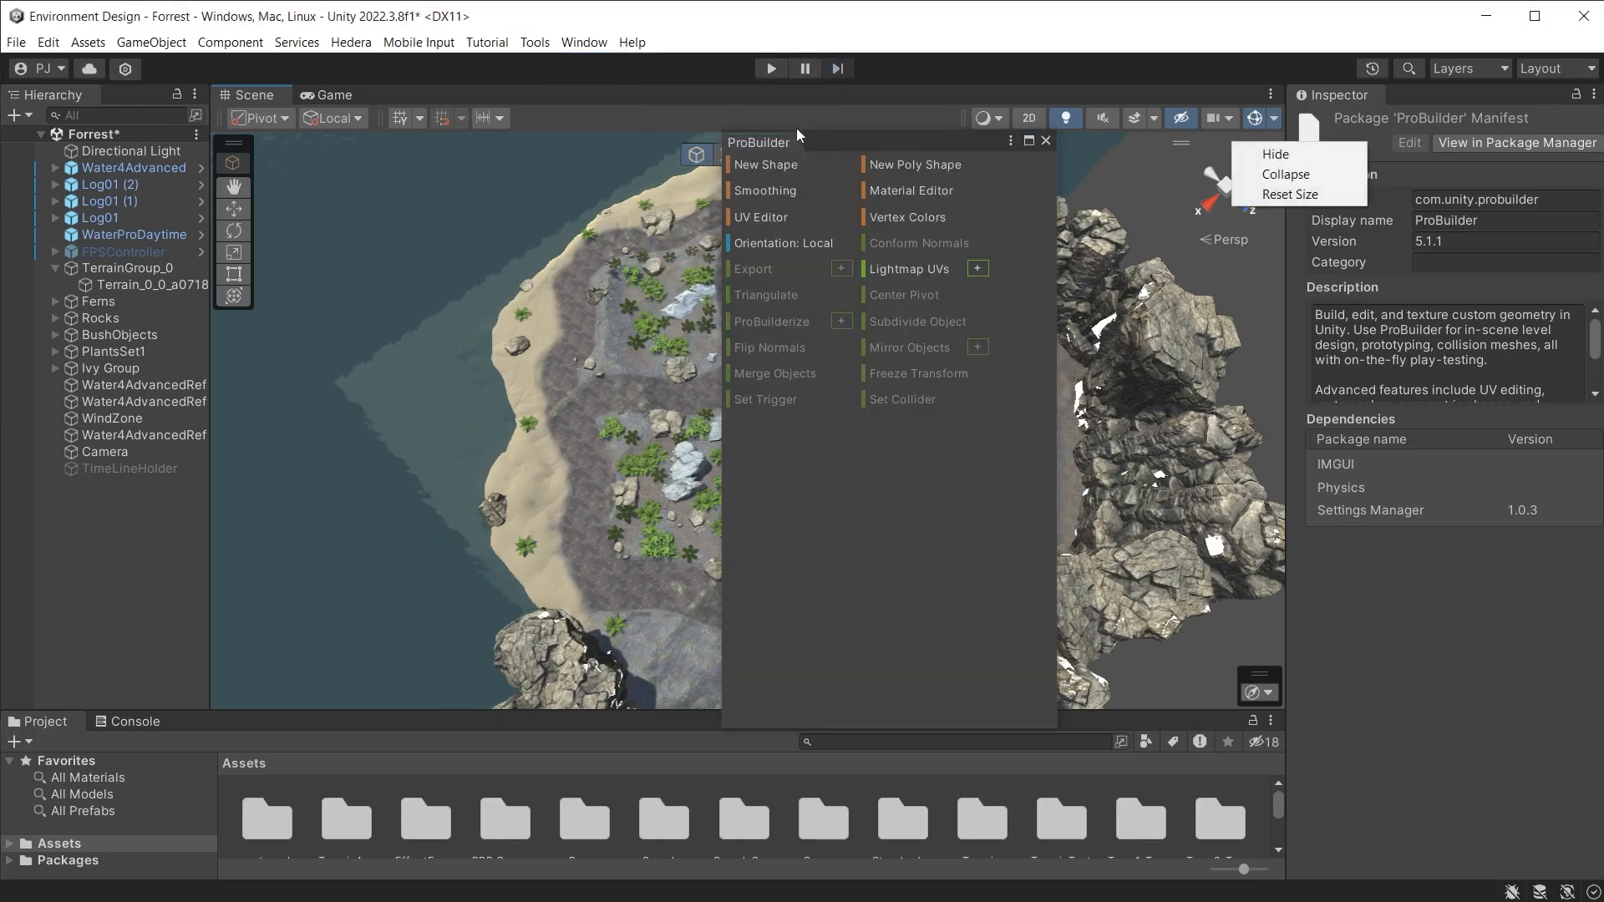
pyautogui.moveTo(789, 142); pyautogui.dragTo(1412, 102)
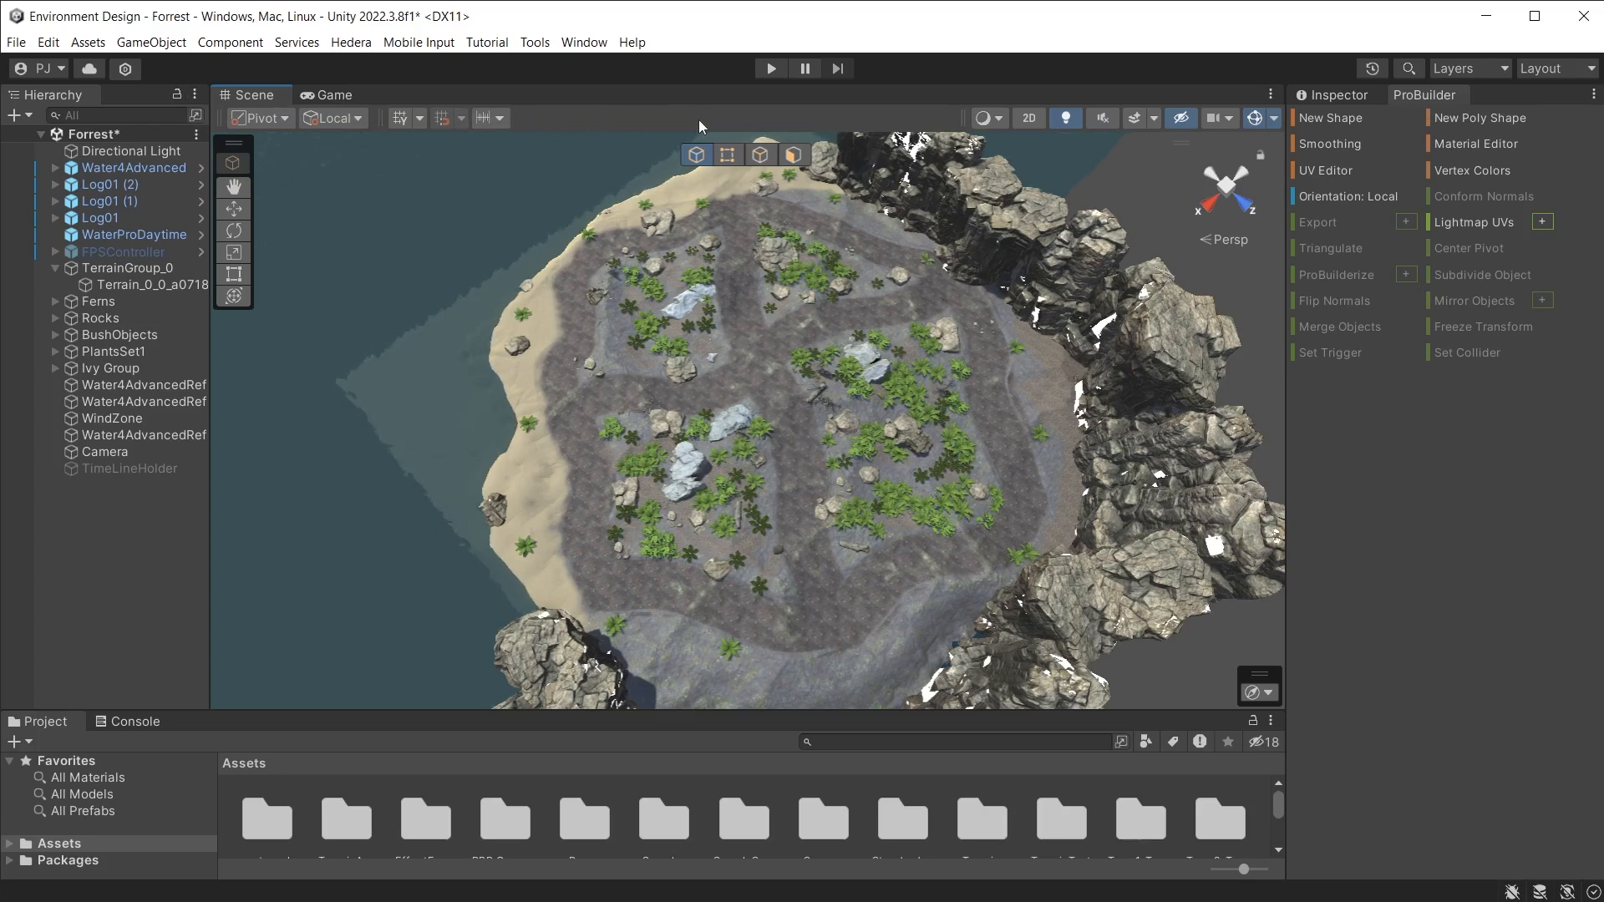
# Step: Outline a closed ProBuilder poly shape point by point around the raised patch of plants and rocks next to the beach
pyautogui.click(1270, 693)
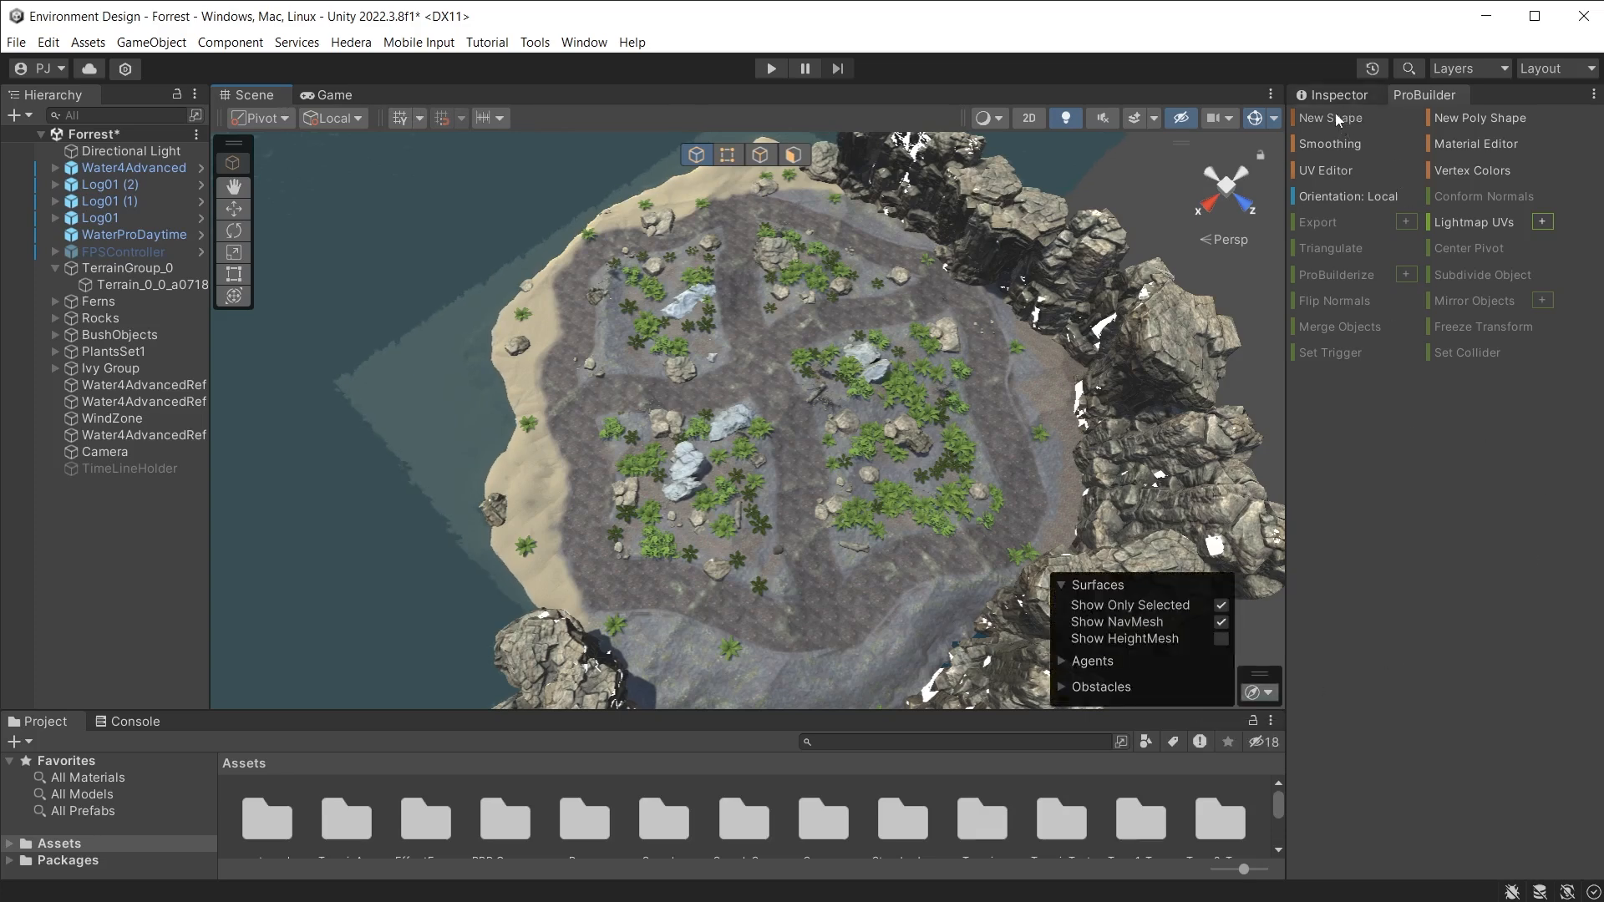
pyautogui.click(1487, 119)
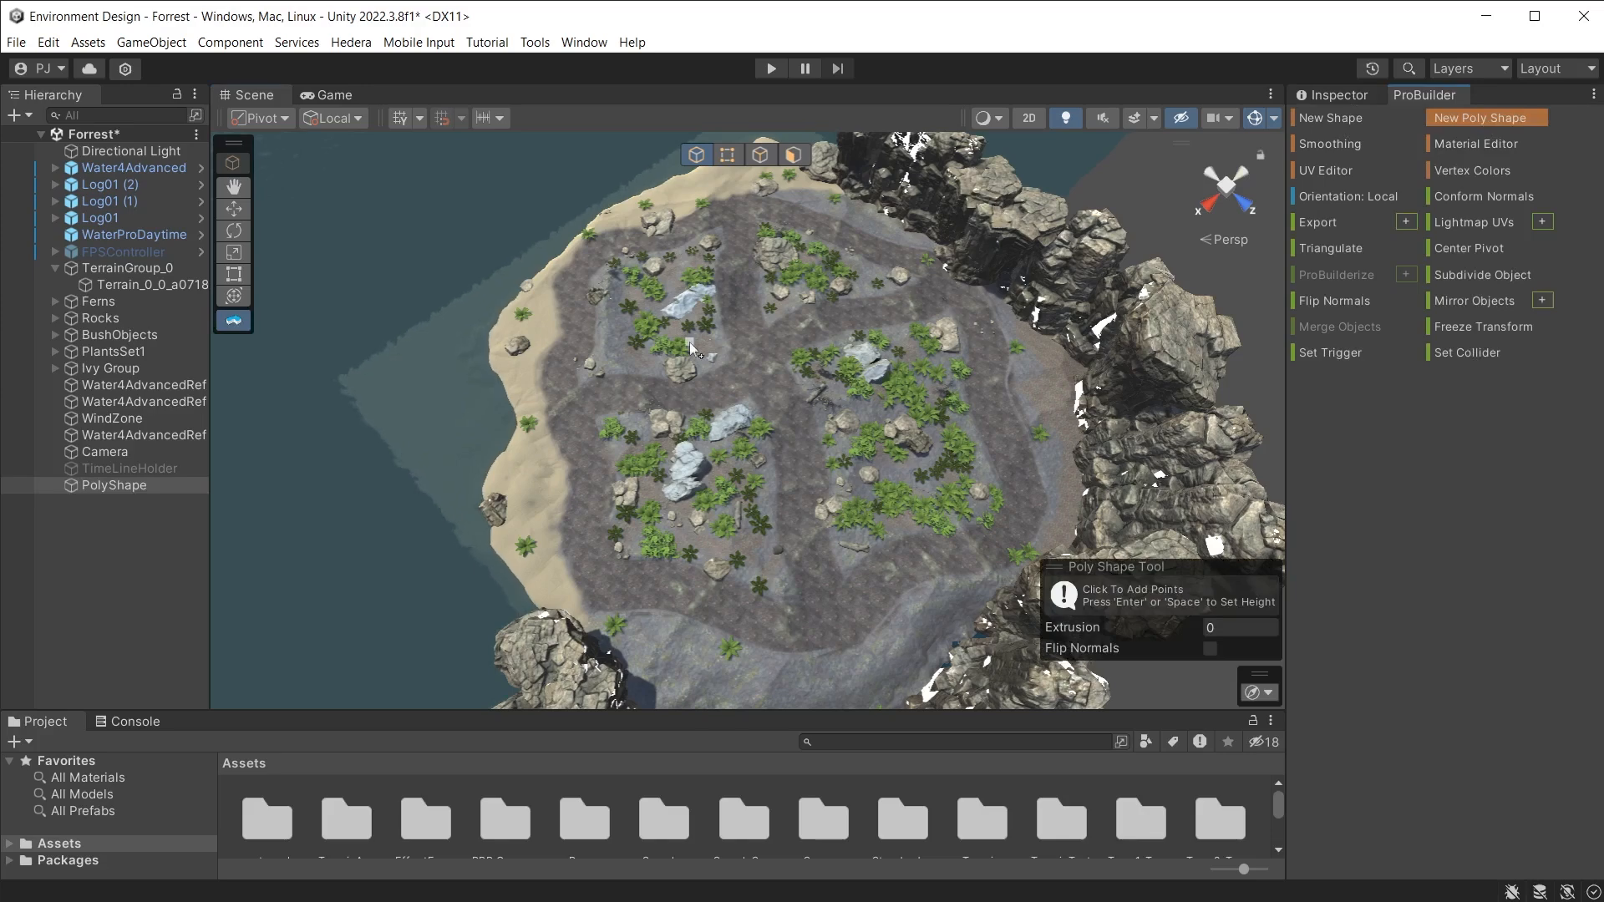
pyautogui.scroll(3, 689, 342)
pyautogui.scroll(1, 689, 343)
pyautogui.moveTo(665, 298); pyautogui.dragTo(797, 408, button='middle')
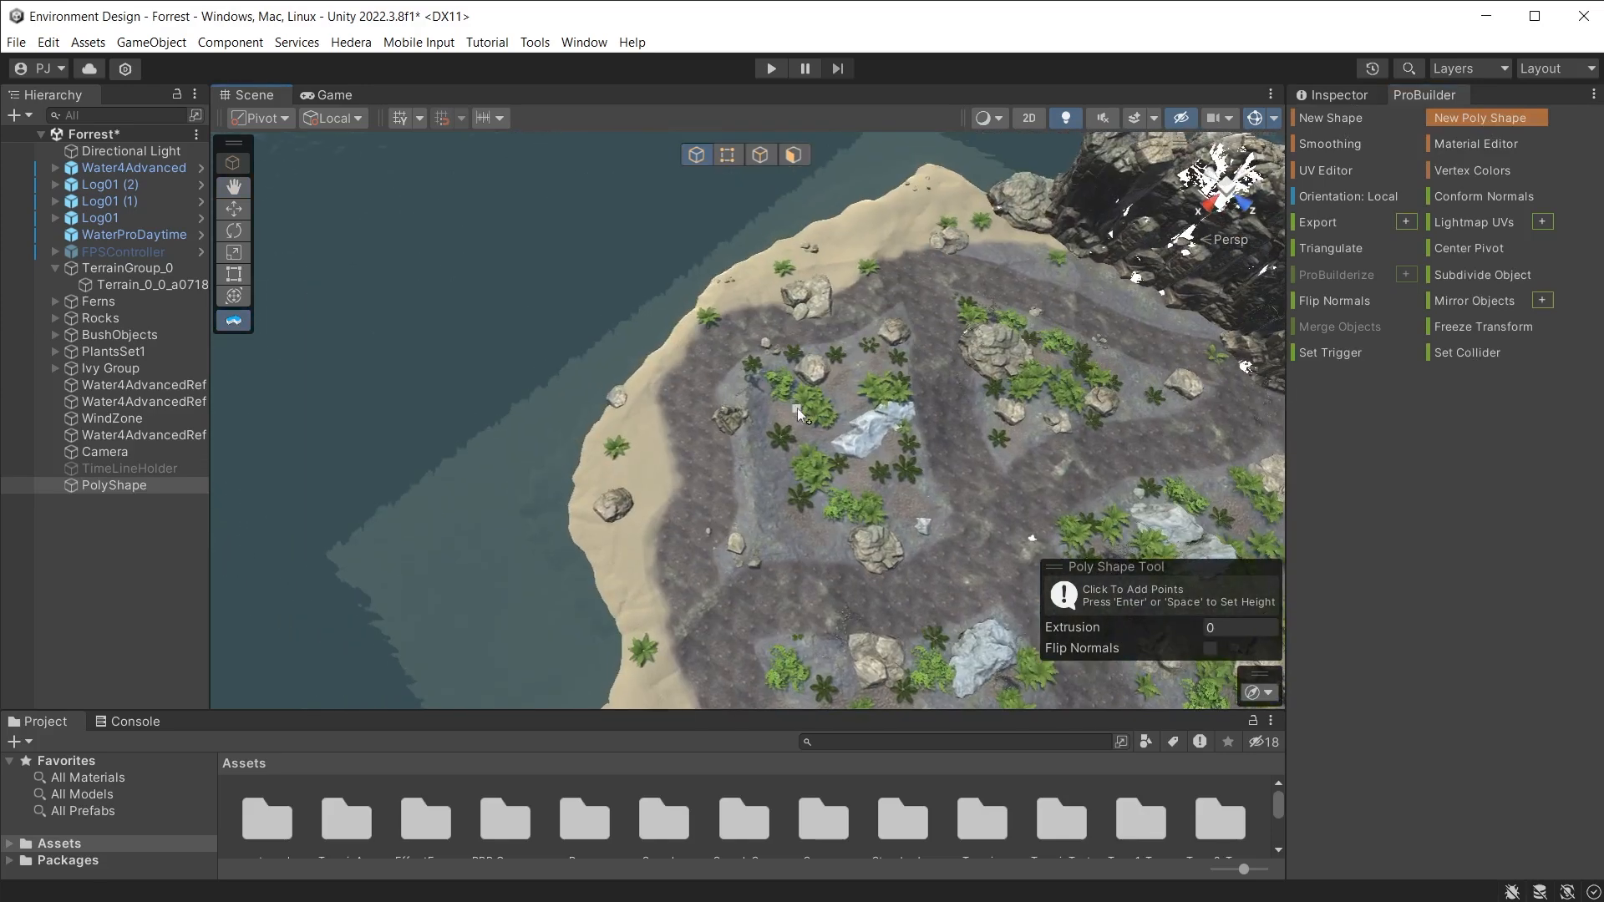
pyautogui.scroll(2, 788, 433)
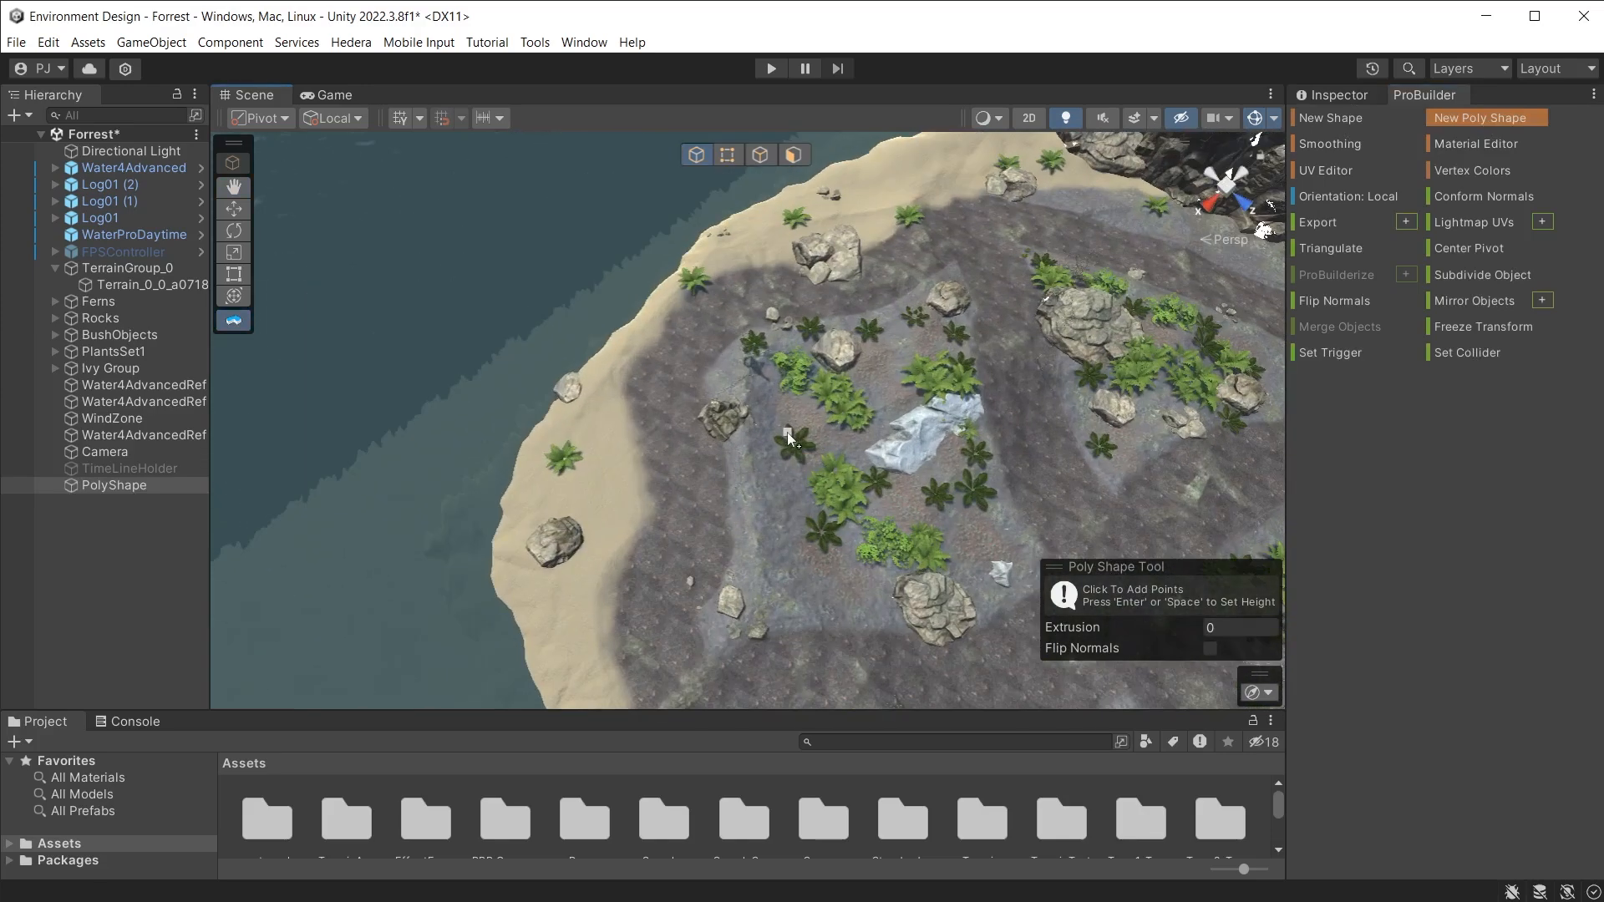
pyautogui.click(707, 373)
pyautogui.click(749, 325)
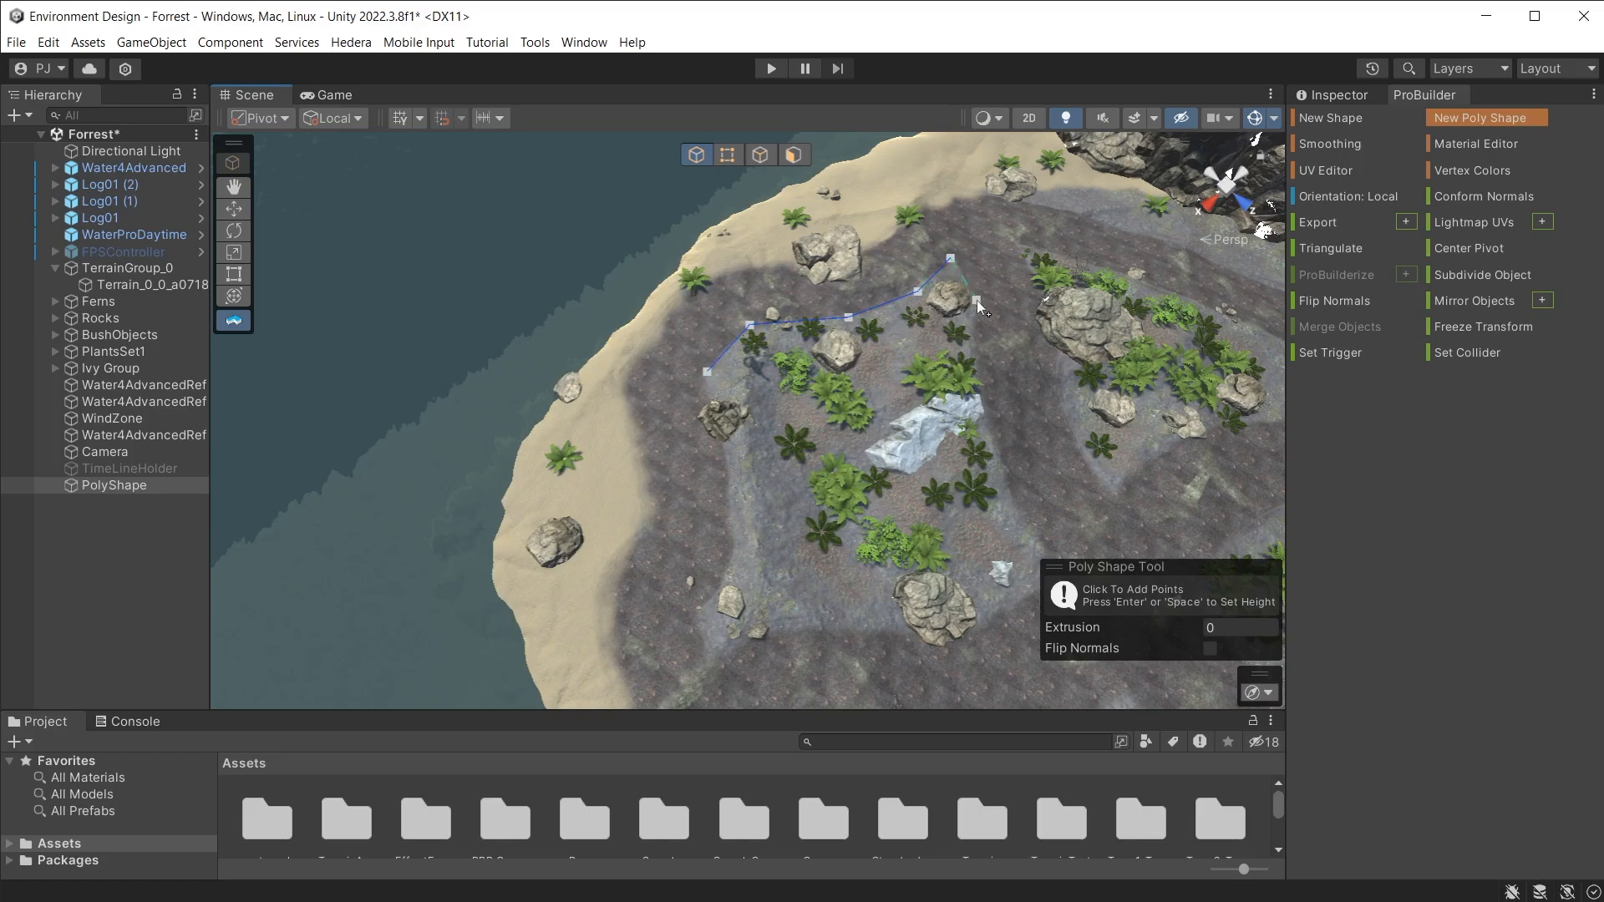
pyautogui.click(966, 342)
pyautogui.scroll(-2, 998, 470)
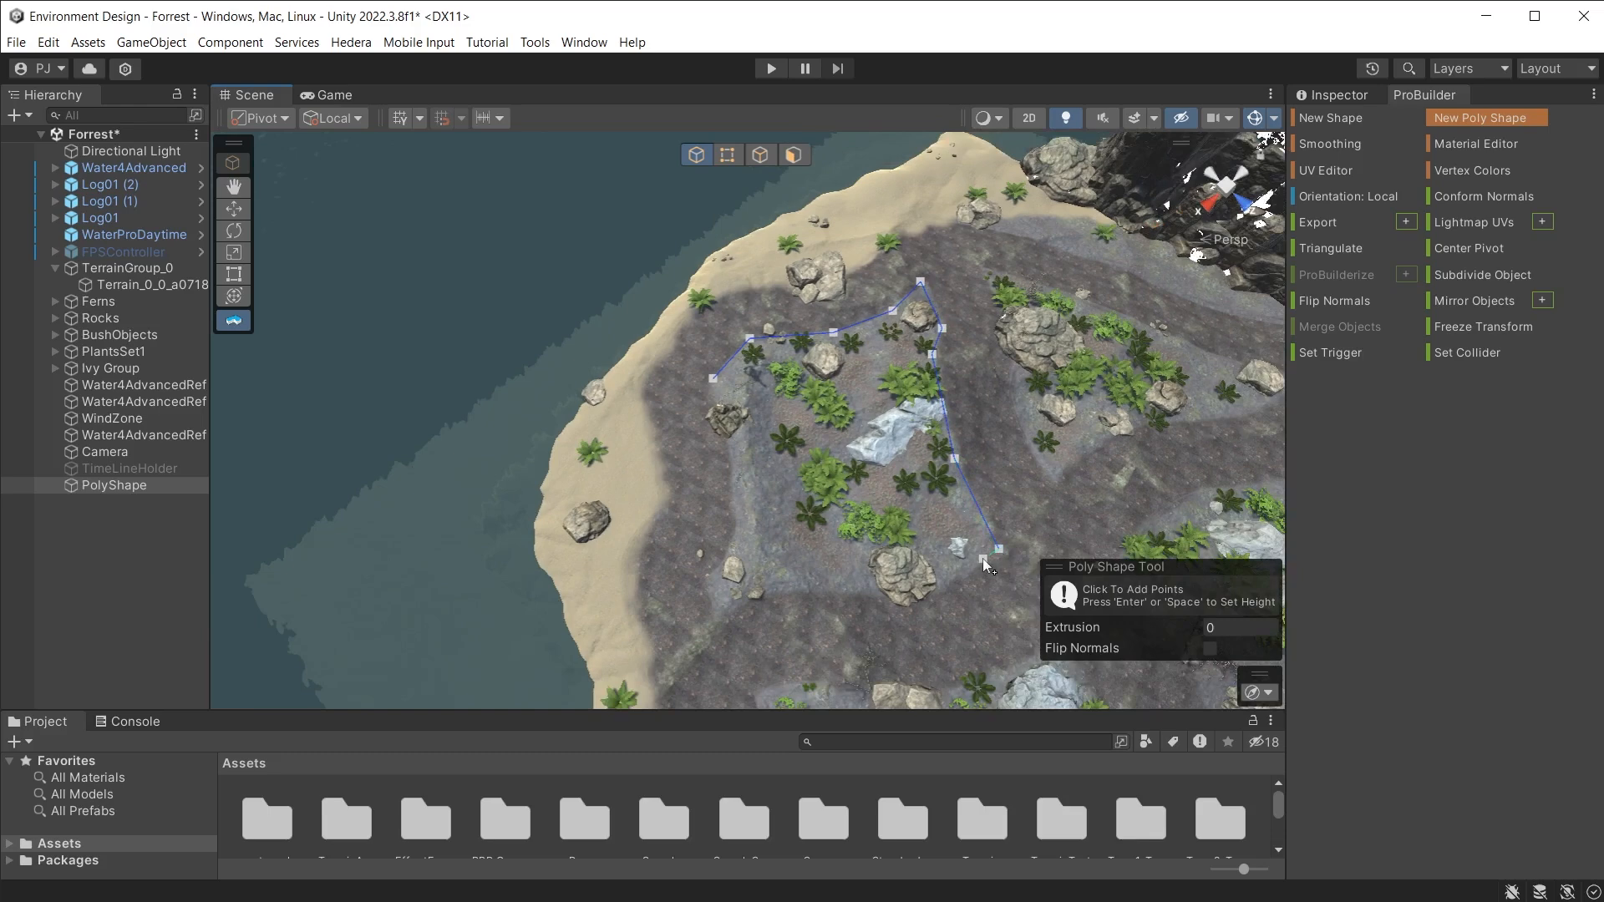
pyautogui.click(916, 601)
pyautogui.click(821, 596)
pyautogui.scroll(5, 723, 414)
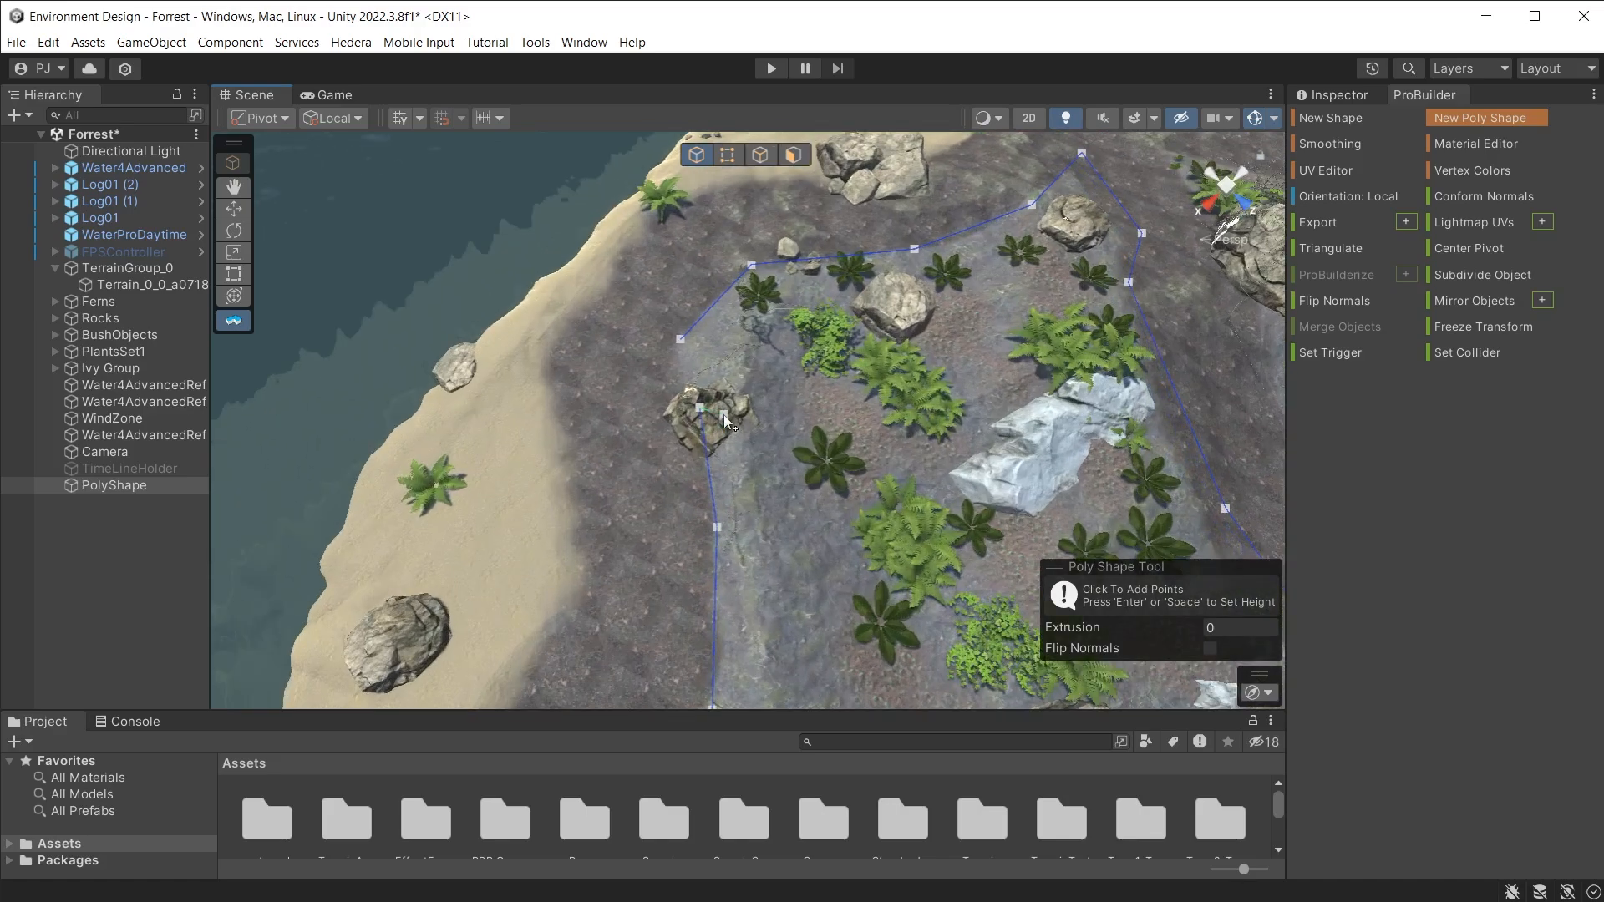
pyautogui.click(679, 341)
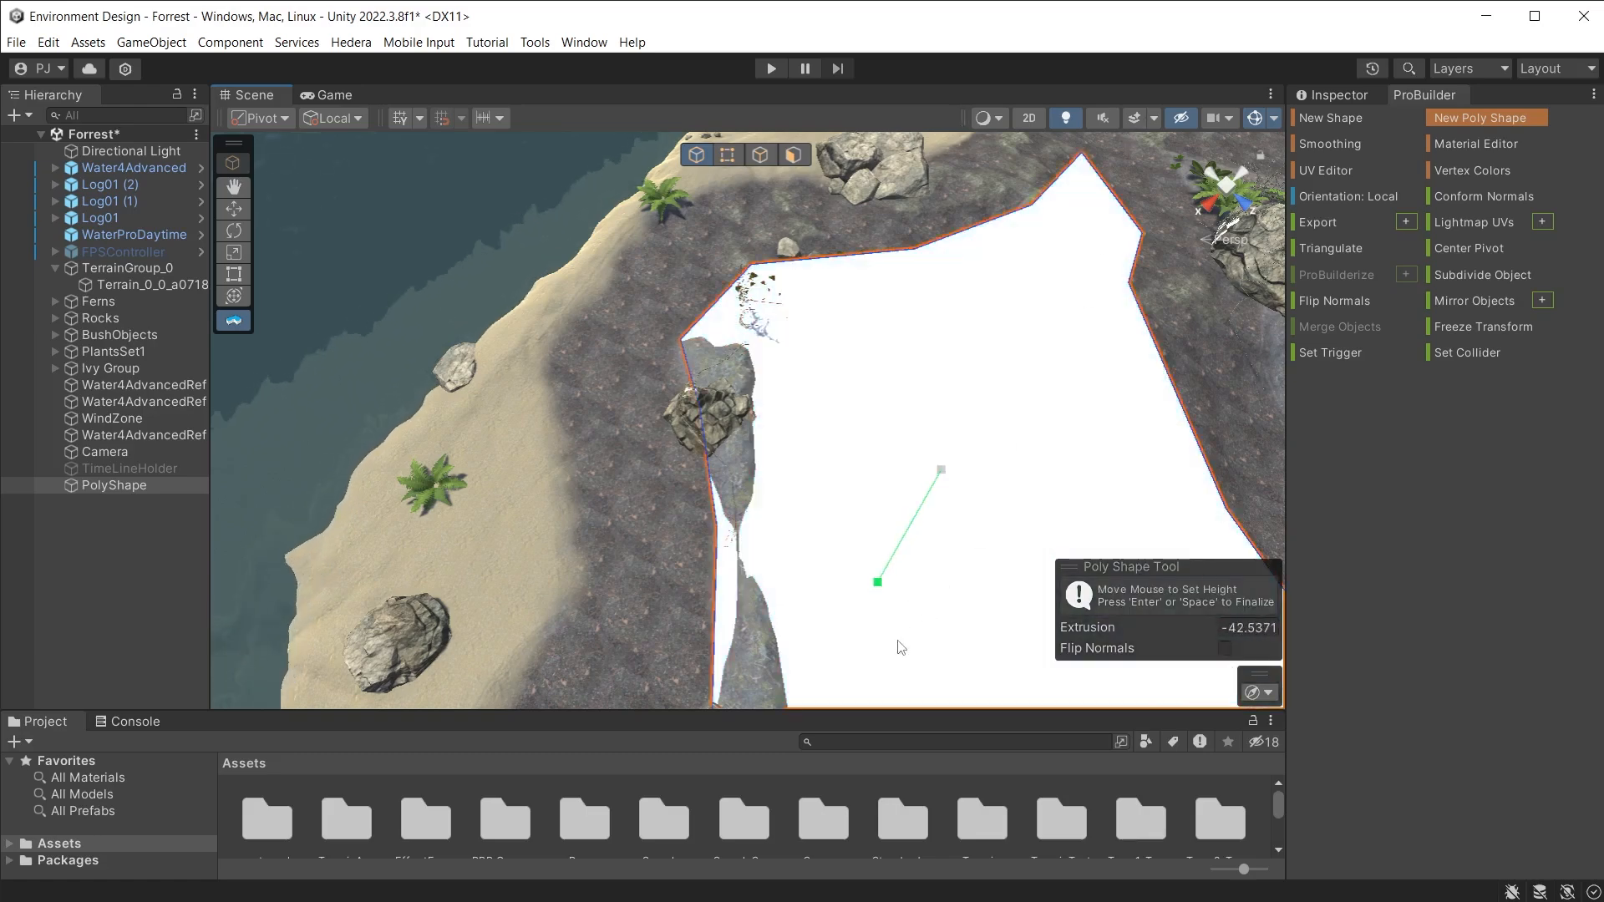
# Step: Extrude the poly shape upward with an extrusion height of 12
pyautogui.click(1048, 423)
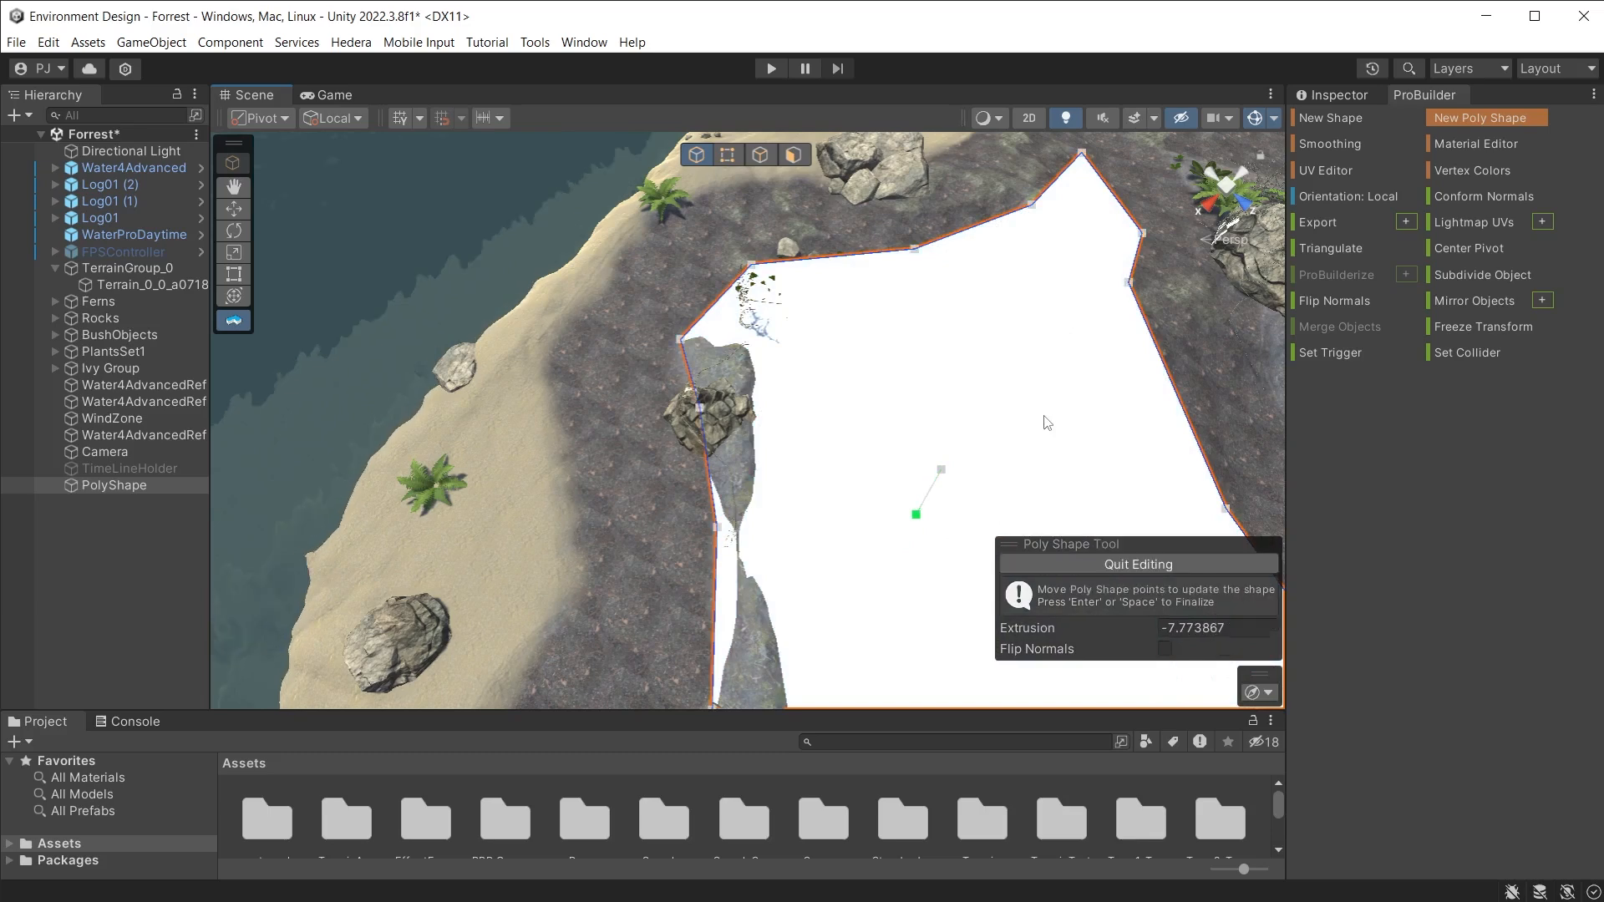
pyautogui.click(1245, 626)
pyautogui.write('12')
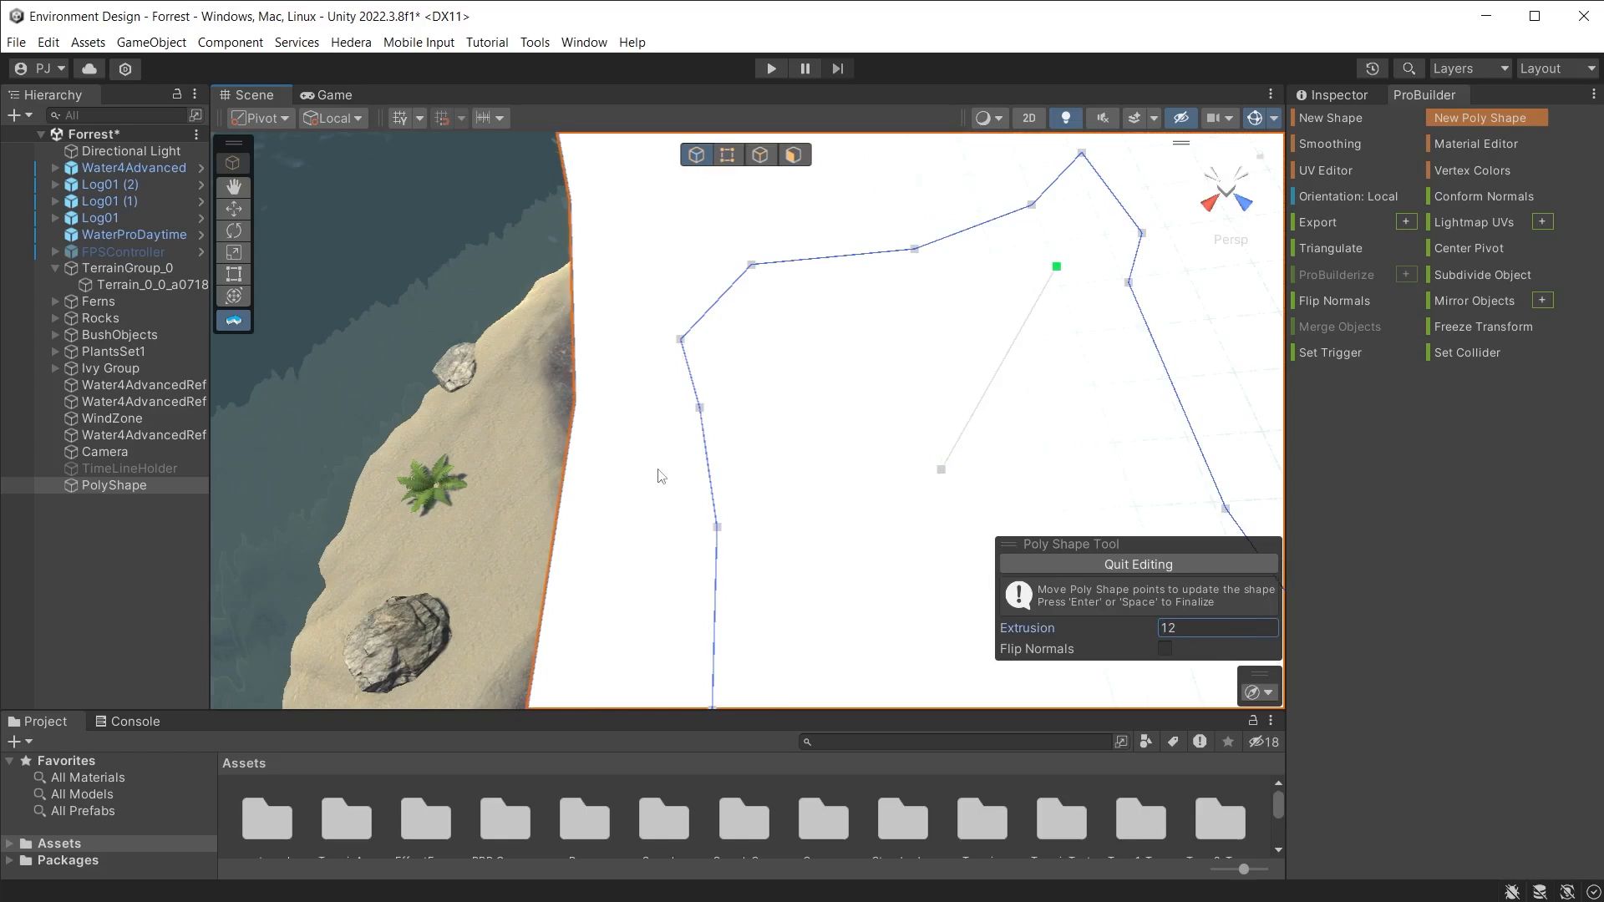
pyautogui.scroll(-12, 730, 402)
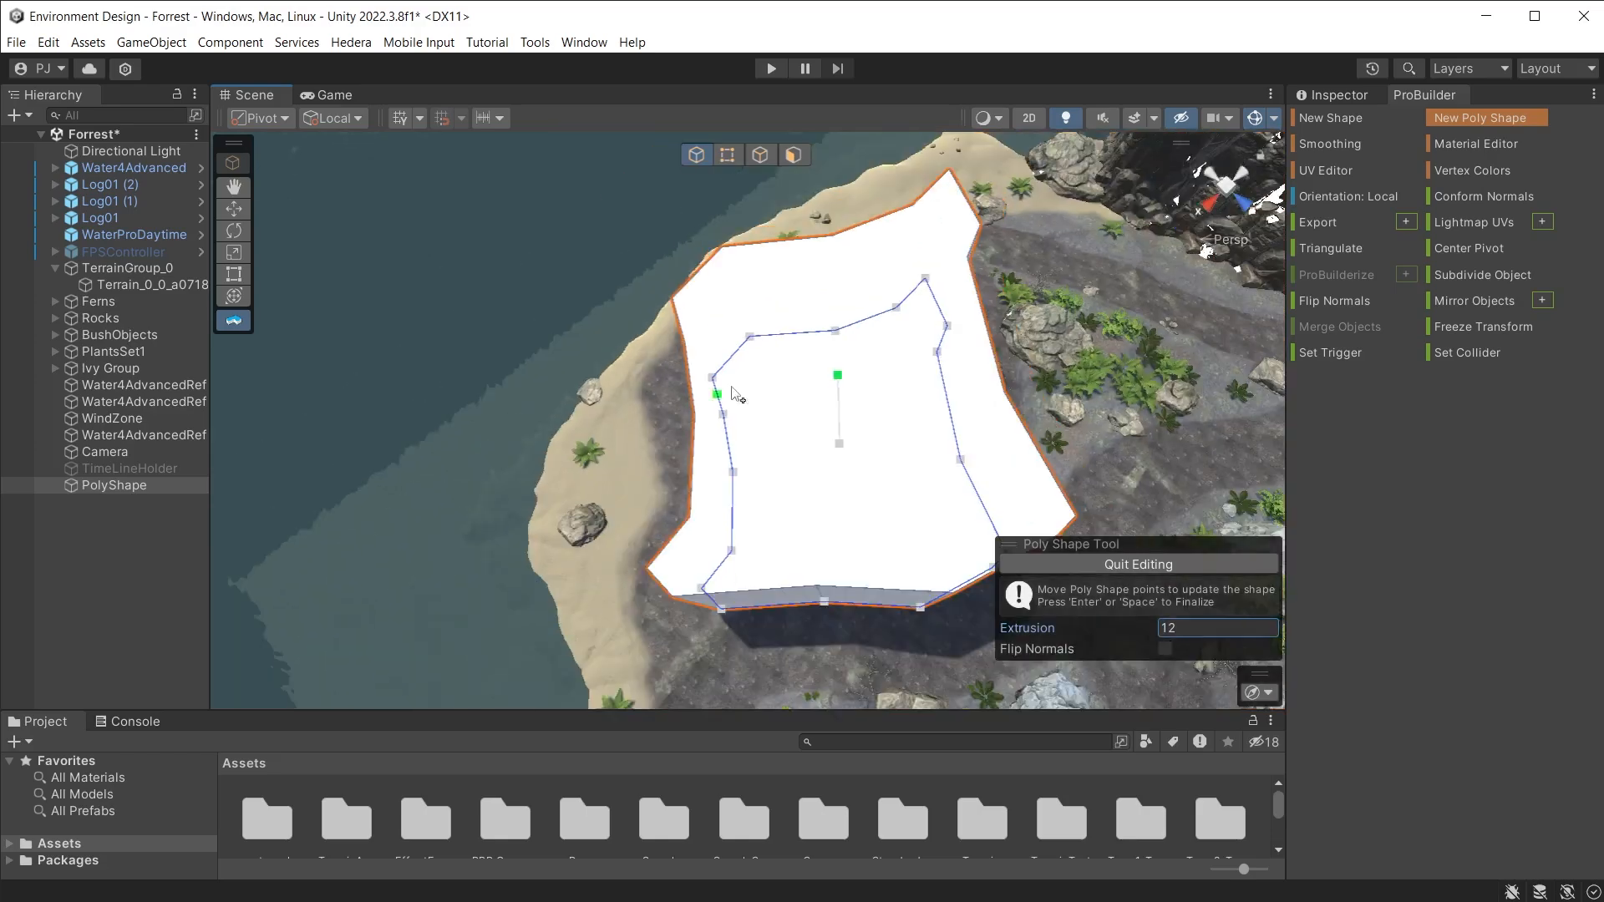
pyautogui.moveTo(805, 431); pyautogui.dragTo(807, 292, button='right')
pyautogui.moveTo(858, 508); pyautogui.dragTo(724, 352, button='middle')
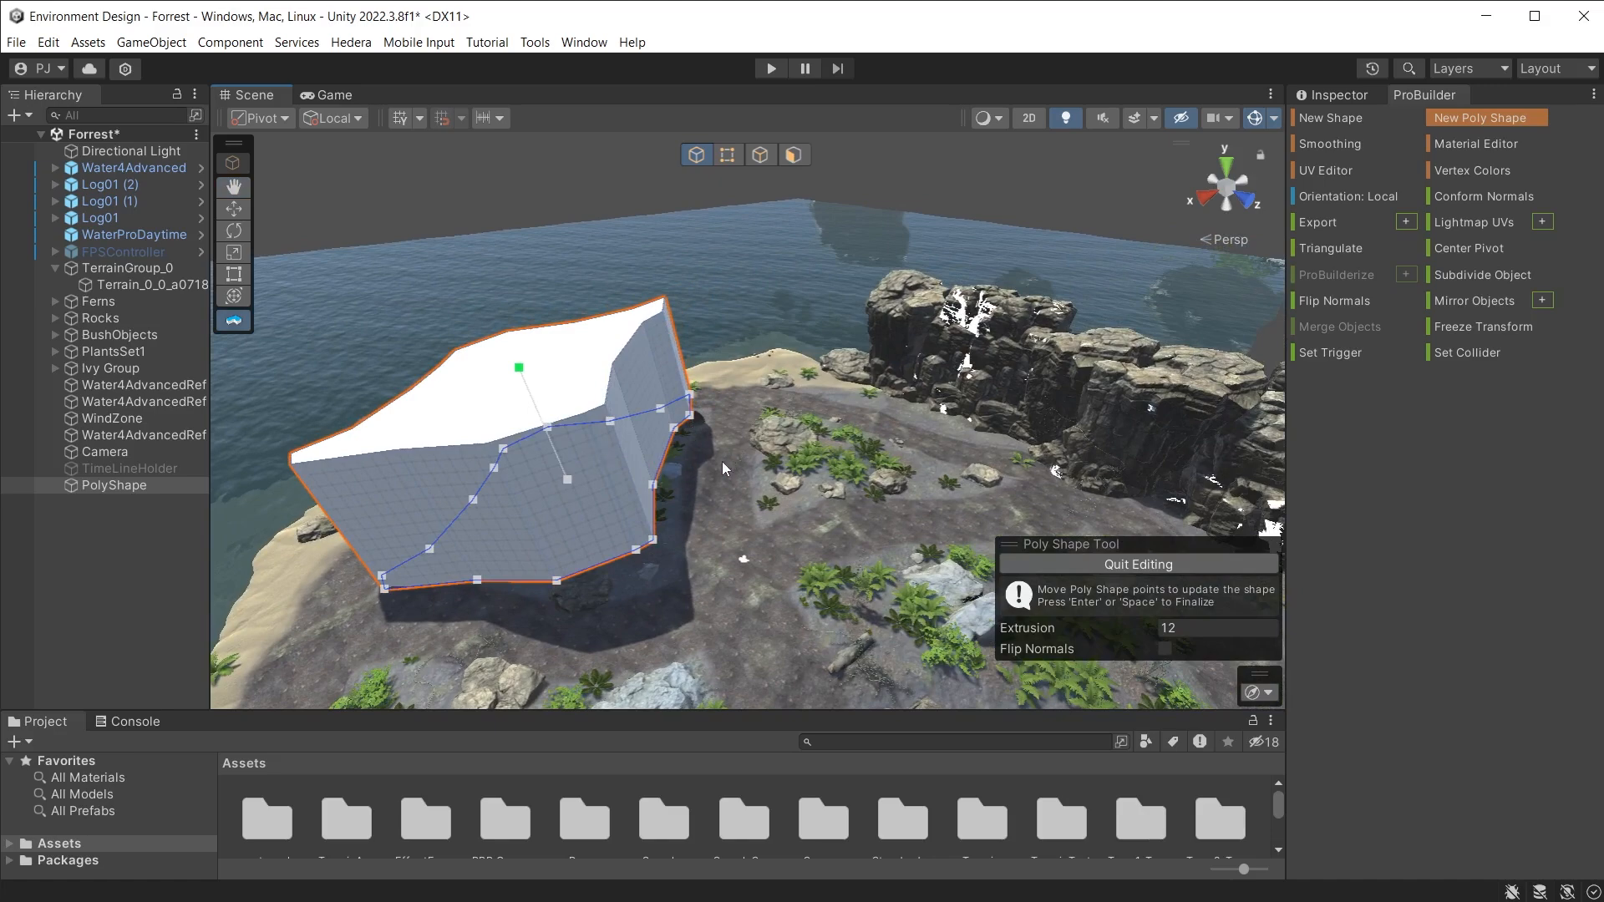
pyautogui.moveTo(722, 461); pyautogui.dragTo(867, 625, button='middle')
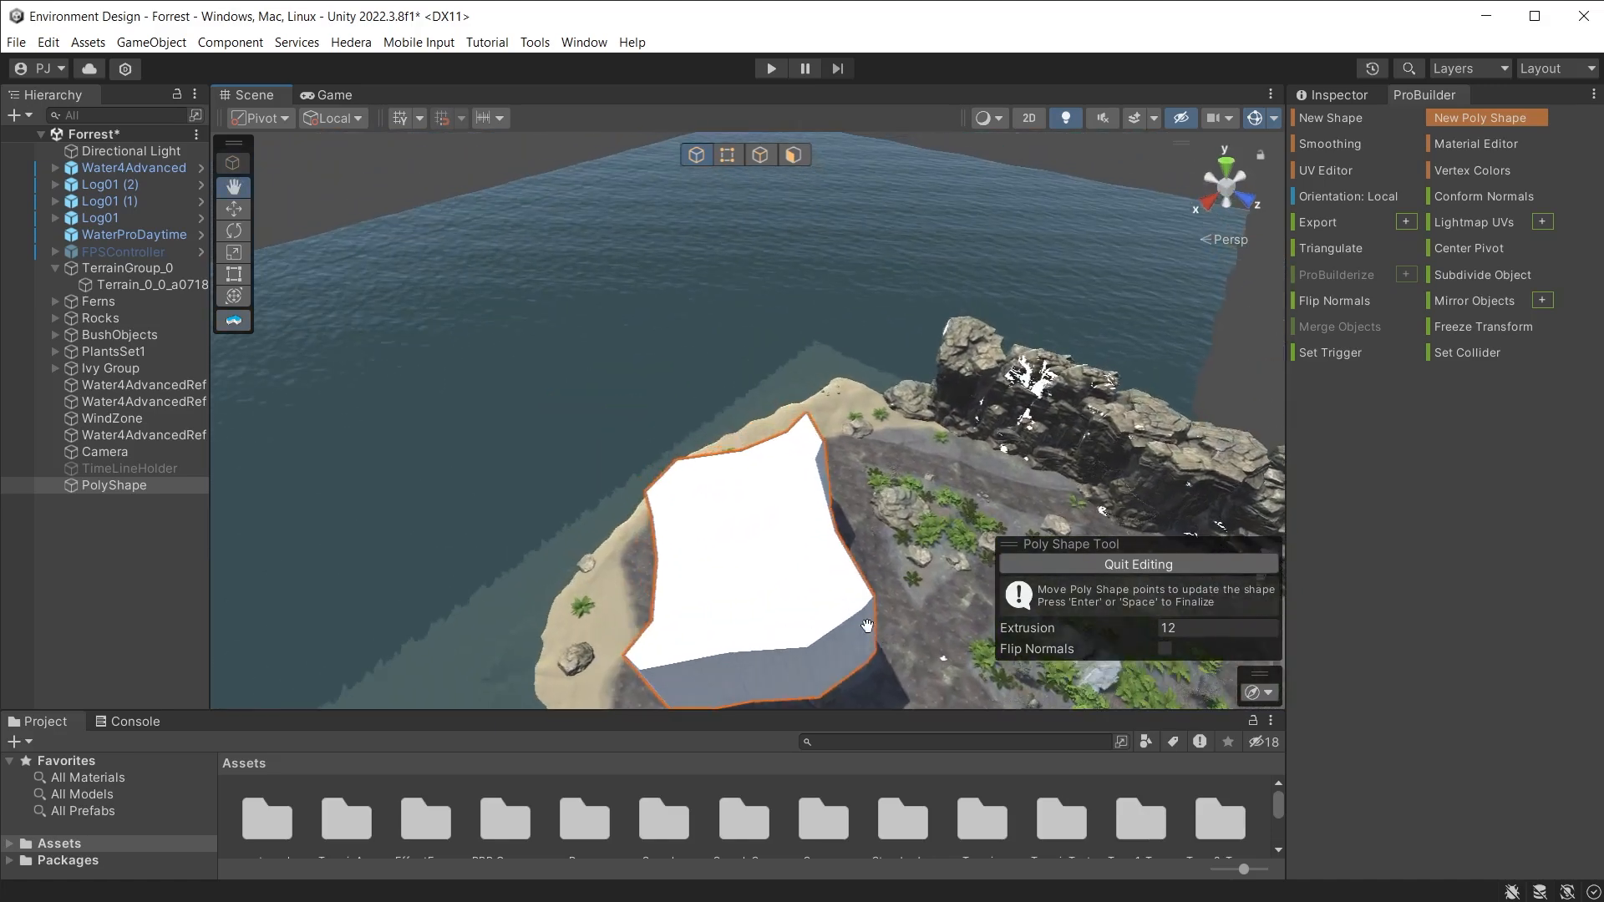
# Step: Disable the poly shape's Mesh Renderer while keeping its Mesh Collider enabled
pyautogui.click(1340, 87)
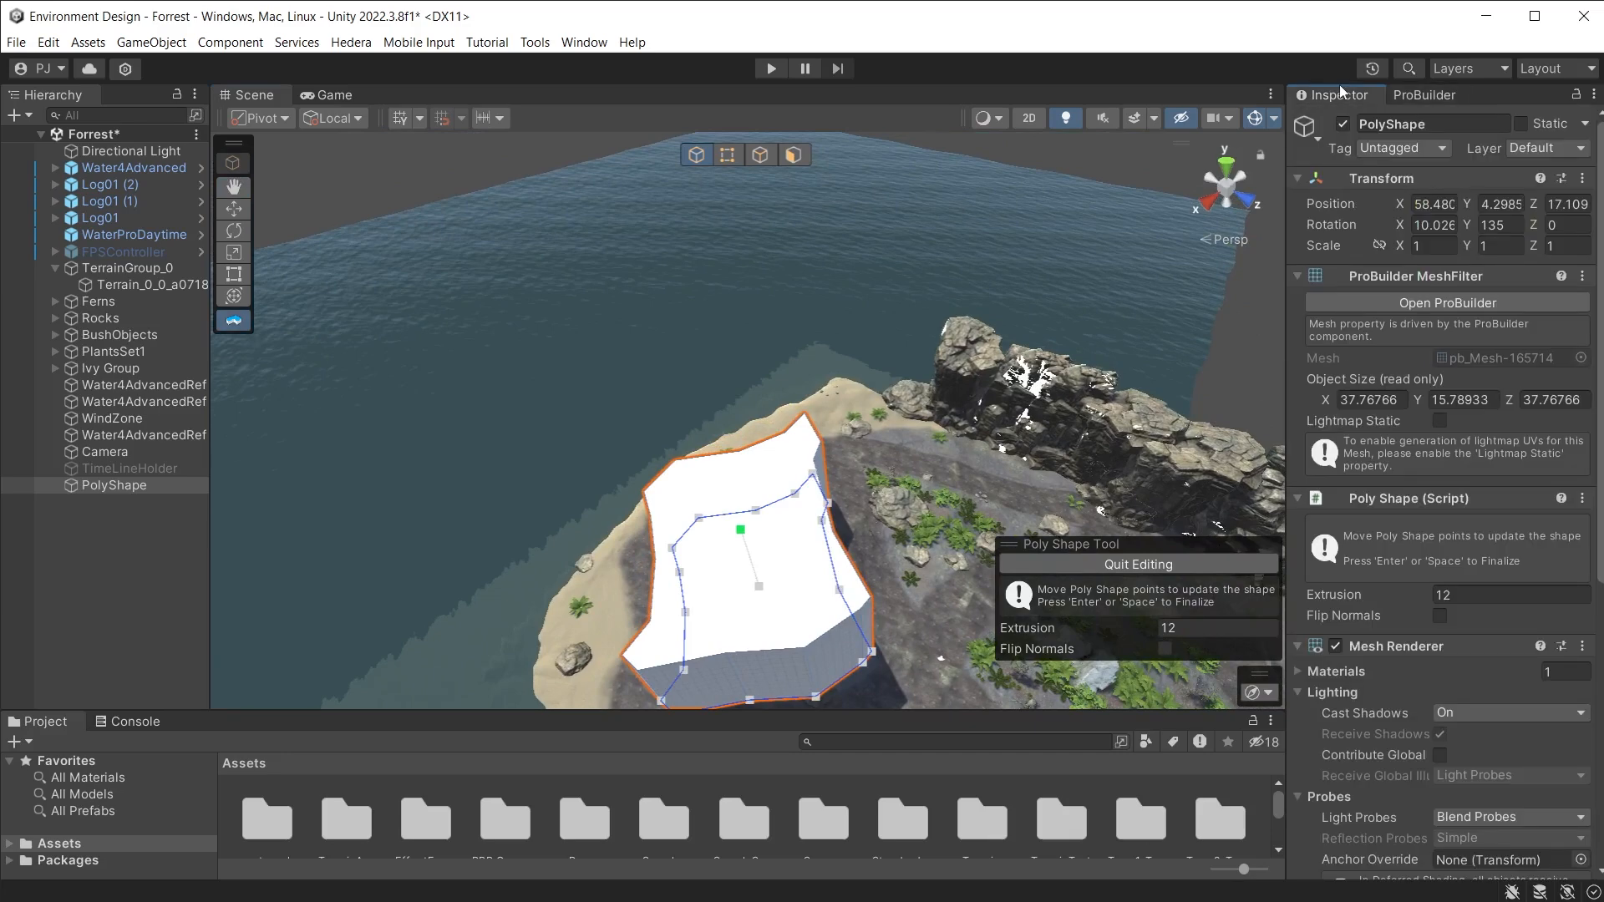
pyautogui.scroll(-10, 1496, 511)
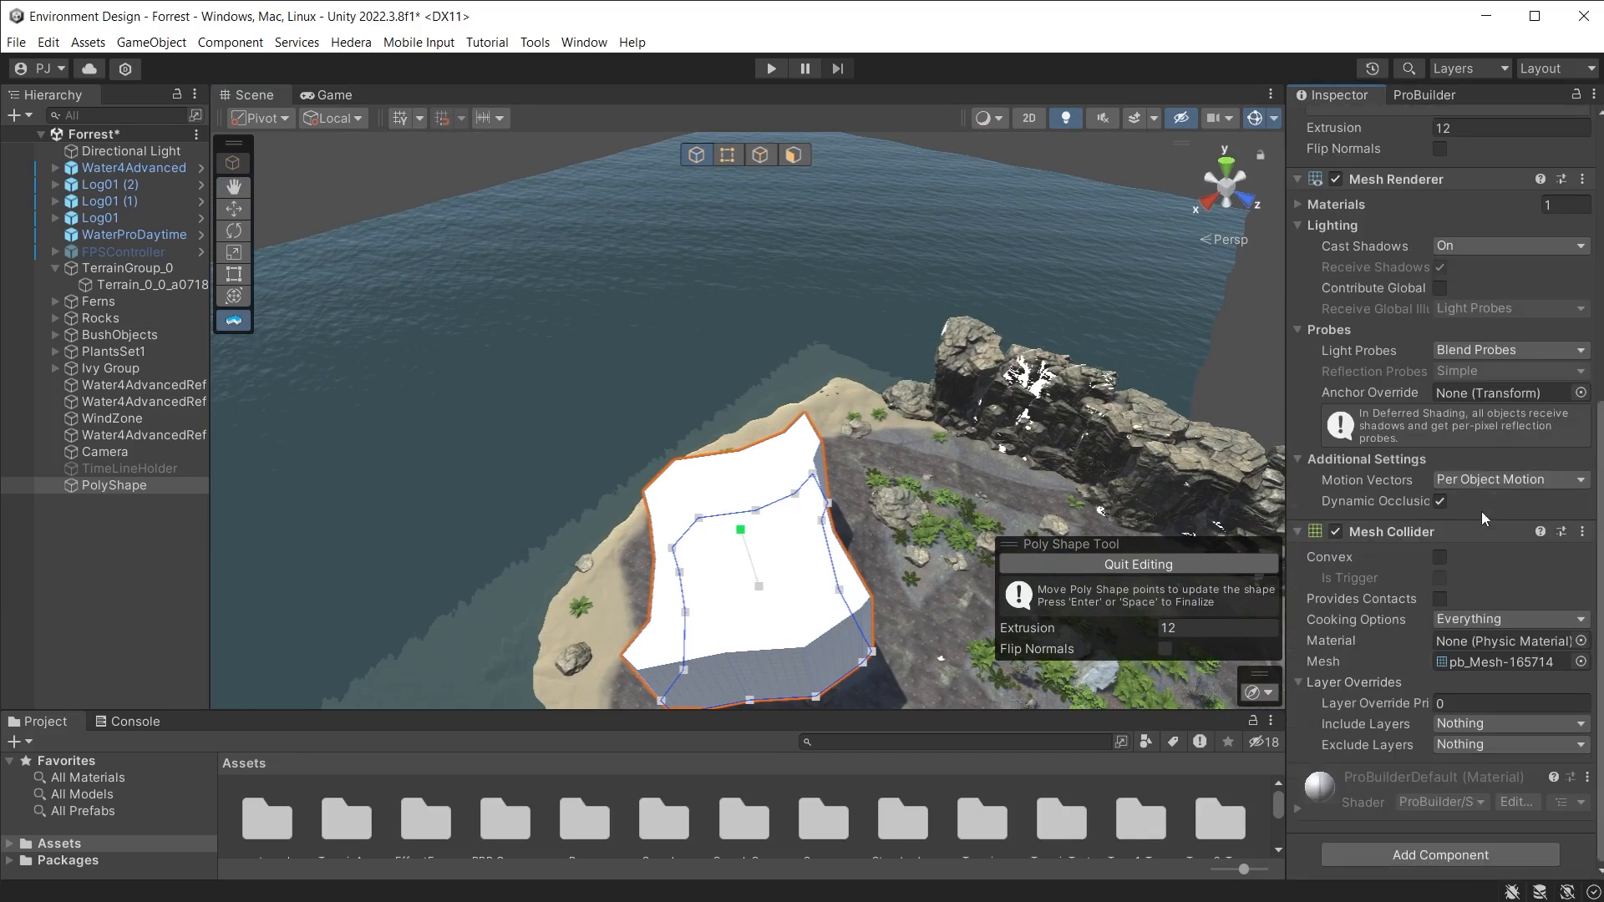
pyautogui.scroll(5, 1349, 576)
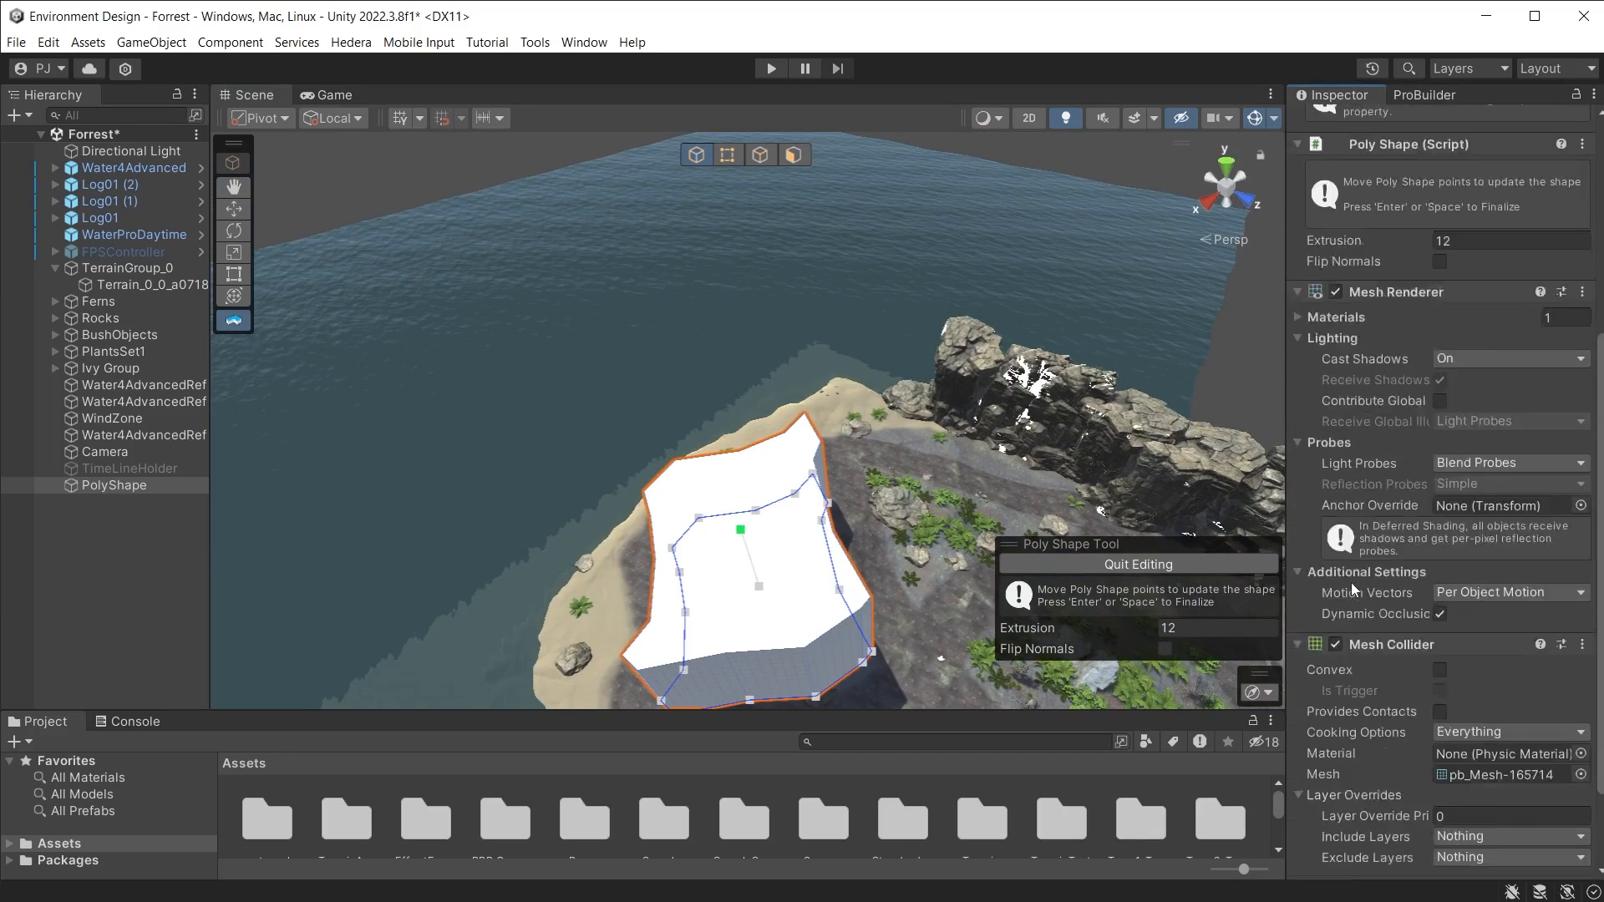
pyautogui.click(1335, 405)
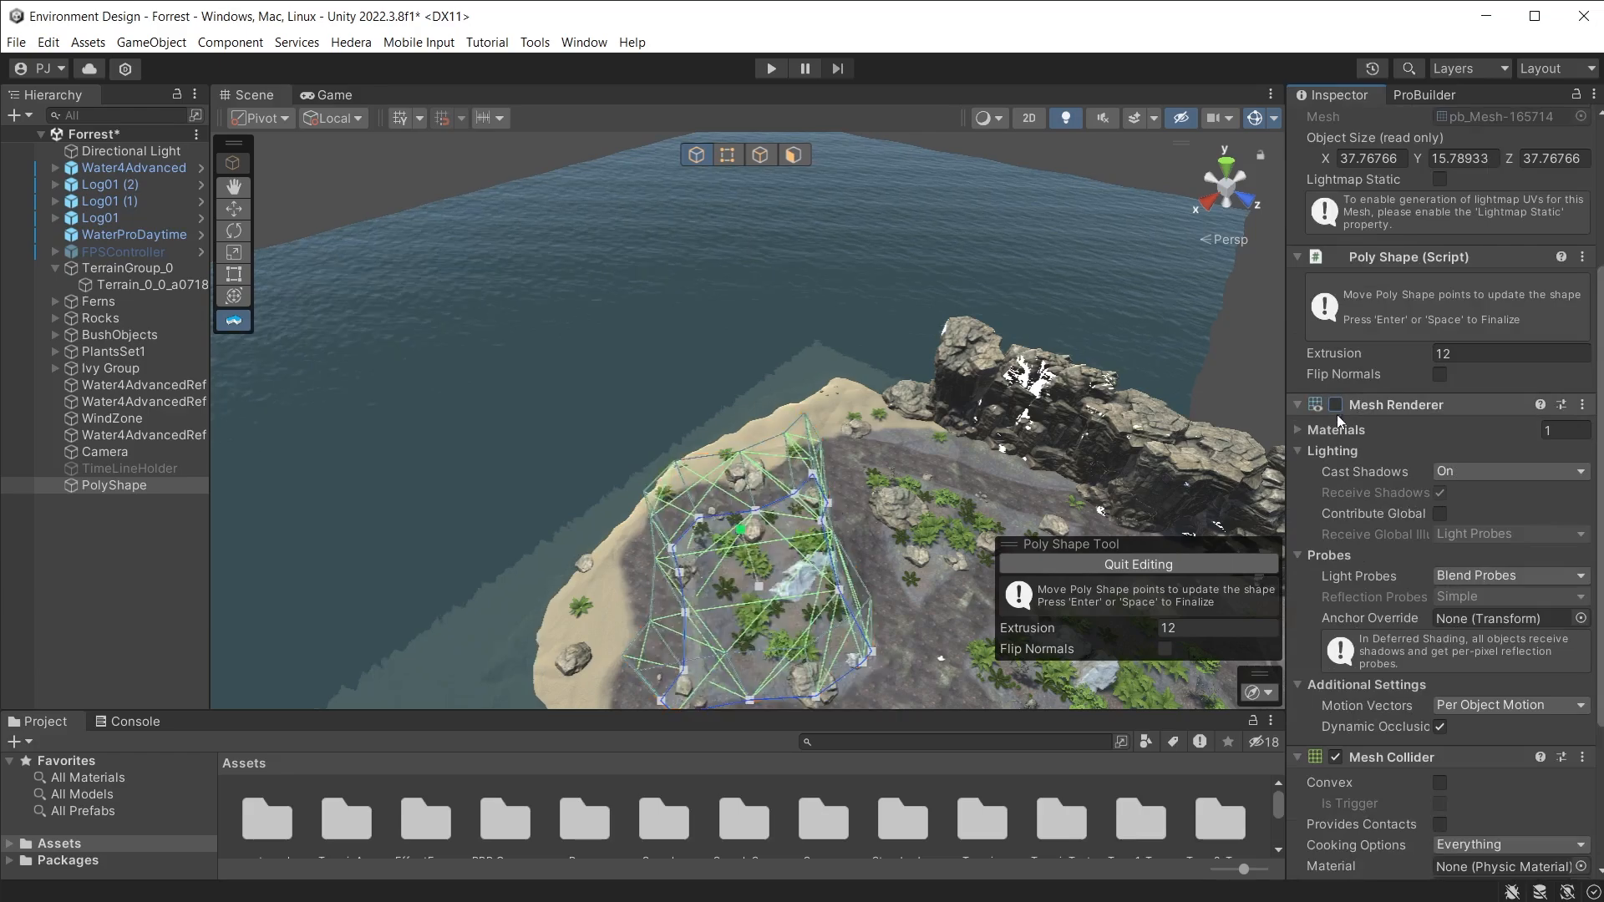
# Step: Examine the poly shape's collider wireframe around the planted patch and its placement relative to the rest of the island
pyautogui.moveTo(732, 495); pyautogui.dragTo(910, 395, button='middle')
pyautogui.keyDown('alt'); pyautogui.moveTo(910, 395); pyautogui.dragTo(942, 413); pyautogui.keyUp('alt')
pyautogui.scroll(4, 943, 414)
pyautogui.scroll(3, 939, 415)
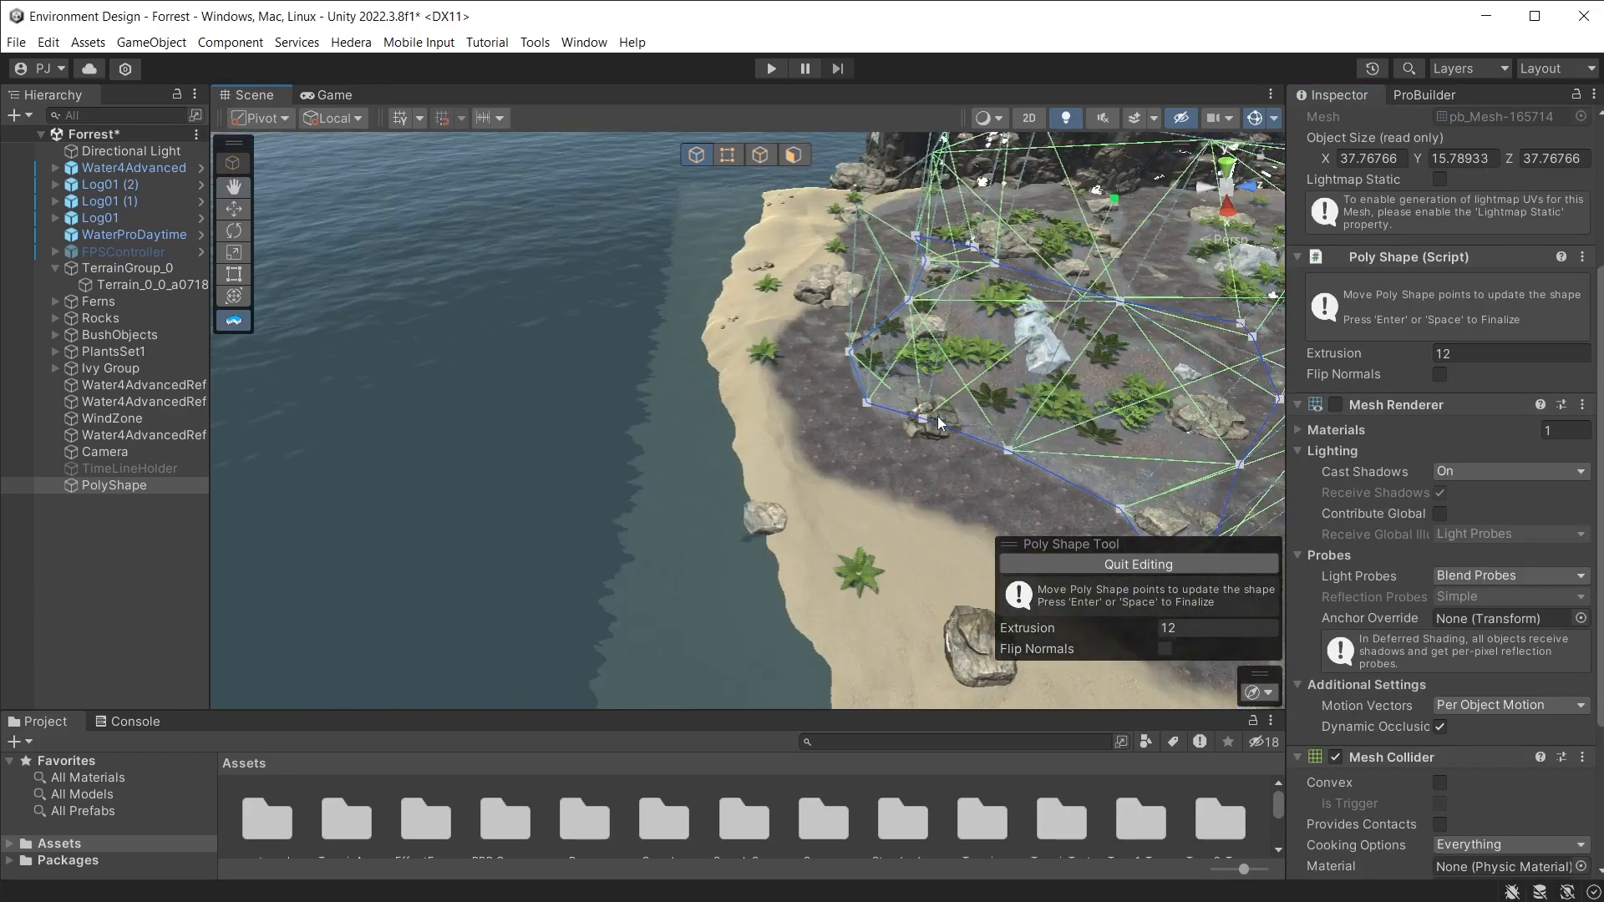
pyautogui.moveTo(938, 416); pyautogui.dragTo(810, 449, button='middle')
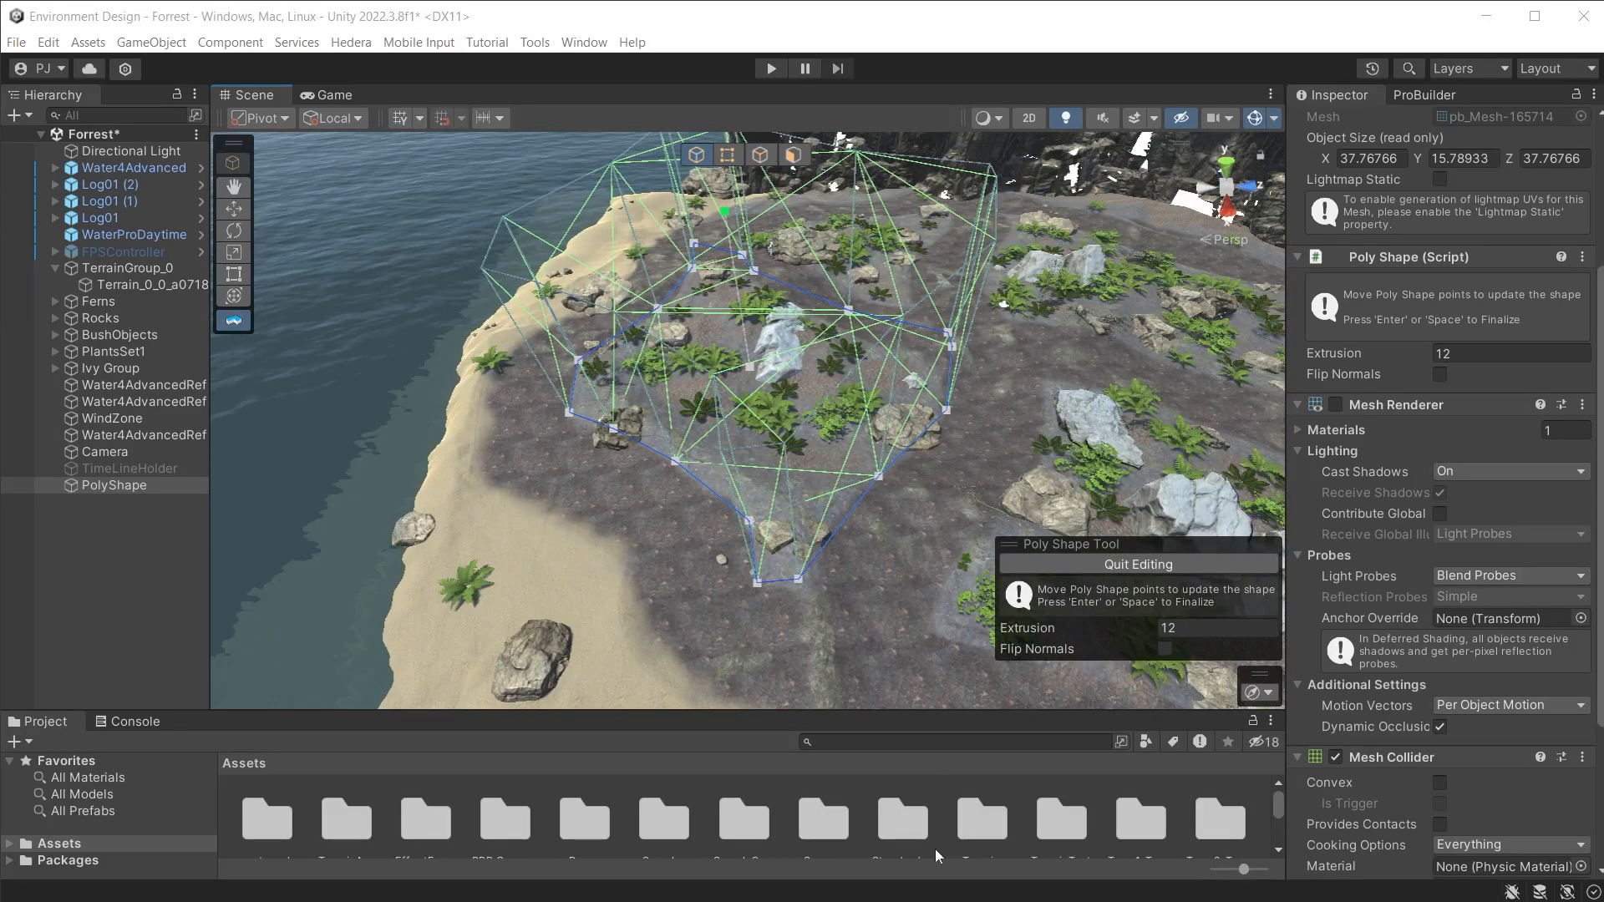
pyautogui.scroll(-4, 924, 441)
pyautogui.moveTo(924, 441); pyautogui.dragTo(762, 538, button='middle')
pyautogui.moveTo(762, 538); pyautogui.dragTo(690, 628, button='right')
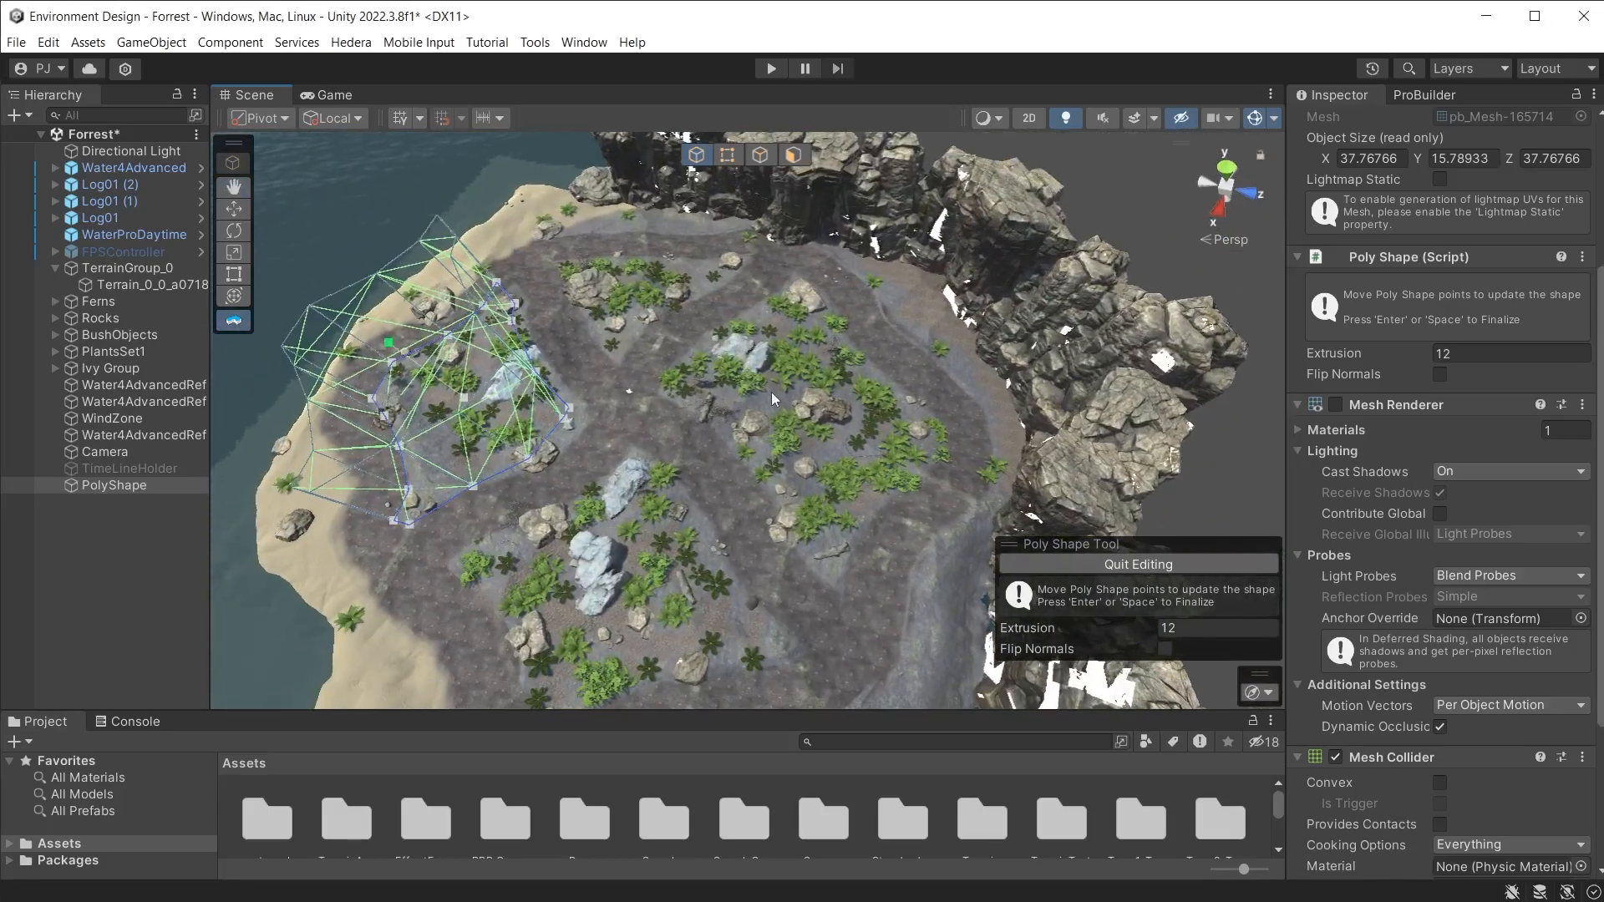
# Step: Outline a new closed ProBuilder poly shape point by point around the triangular planted patch with the large central rock
pyautogui.moveTo(686, 331); pyautogui.dragTo(771, 455, button='middle')
pyautogui.moveTo(771, 455); pyautogui.dragTo(835, 434, button='right')
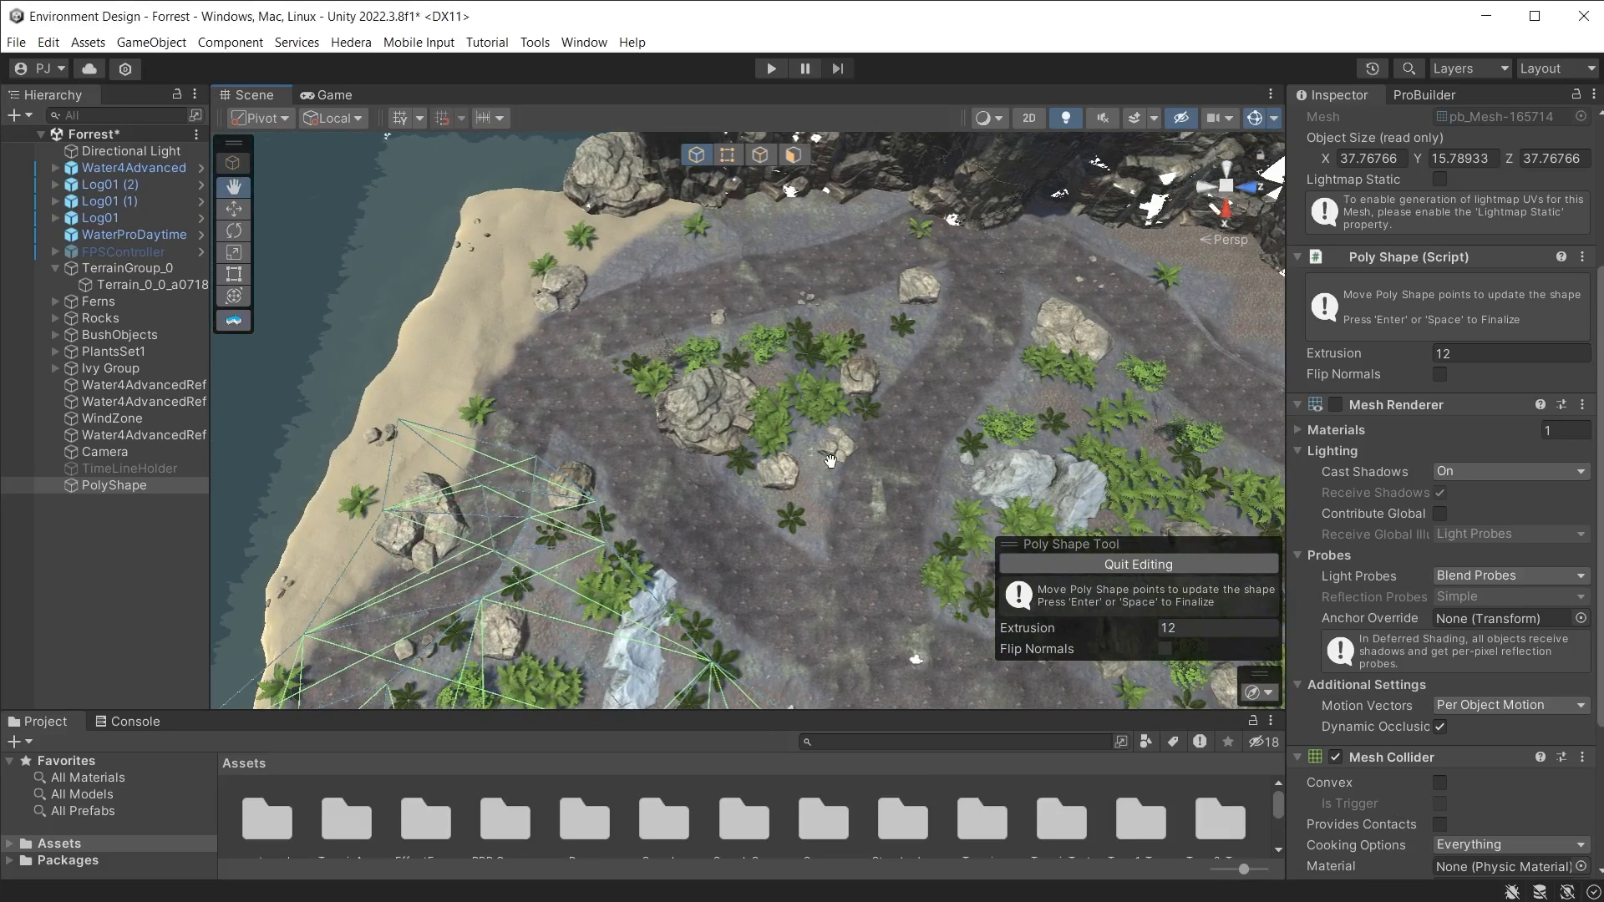
pyautogui.scroll(2, 1242, 263)
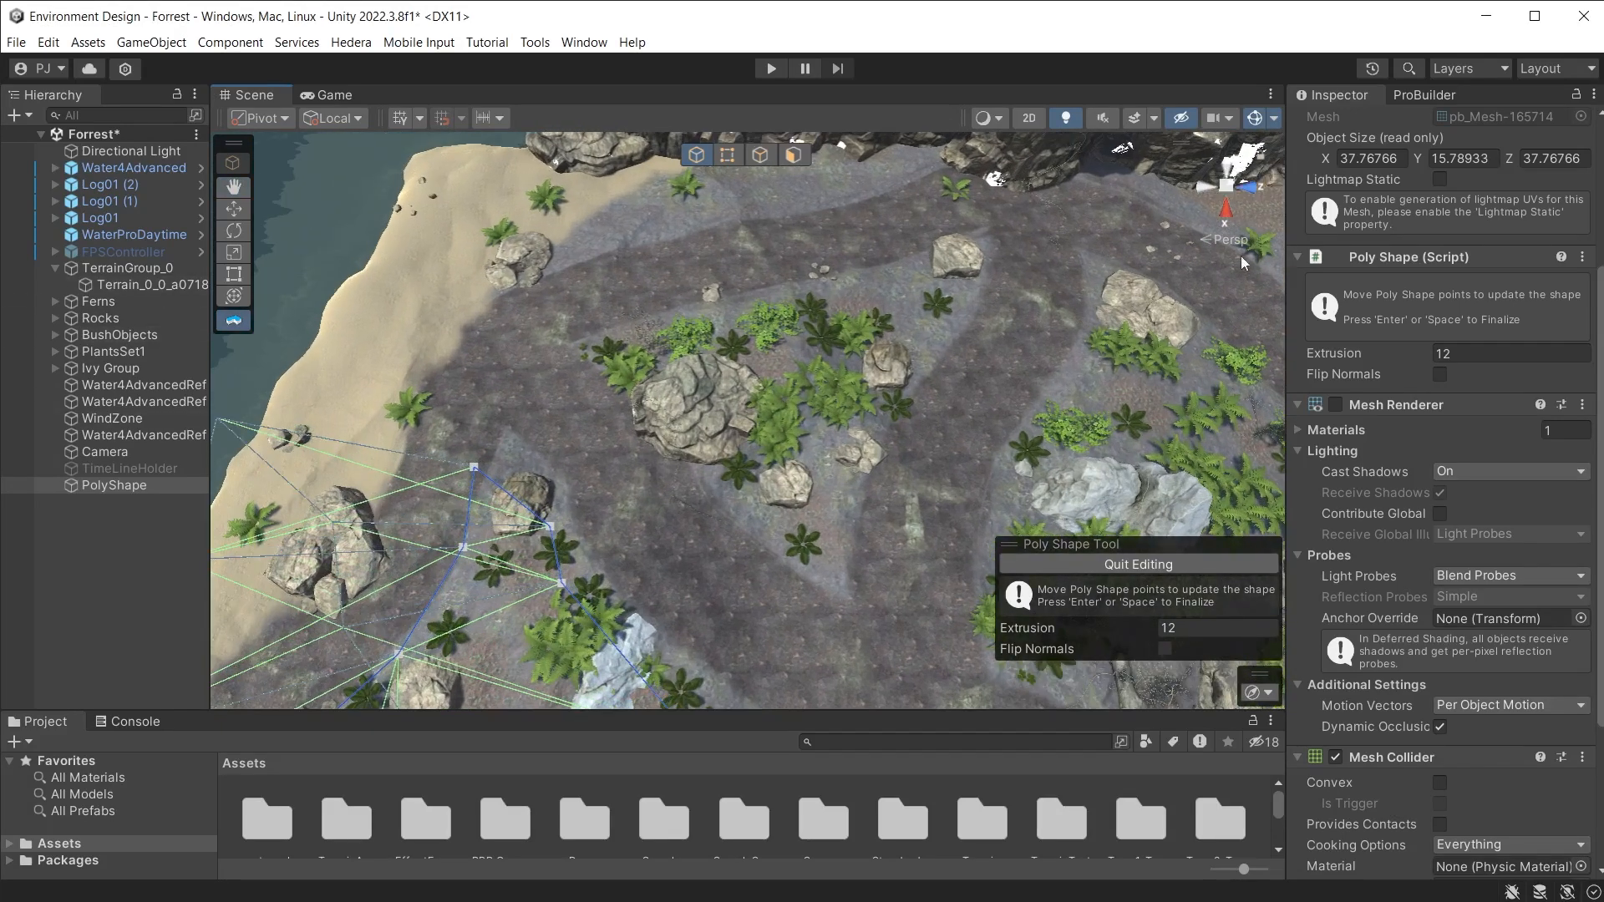
pyautogui.click(1412, 95)
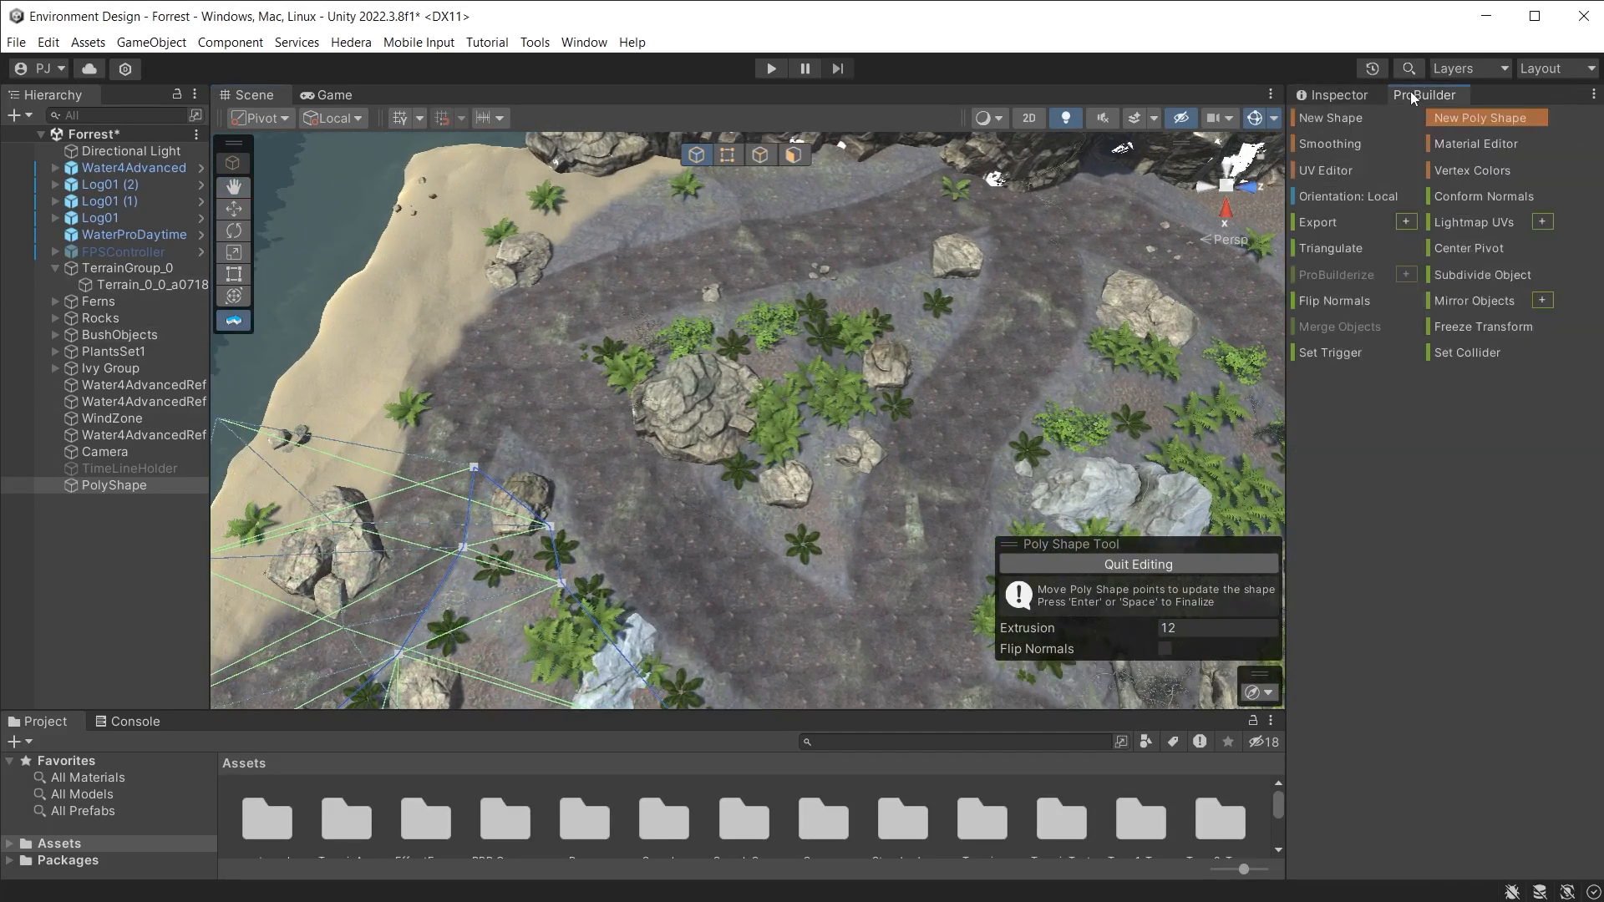
pyautogui.click(1482, 119)
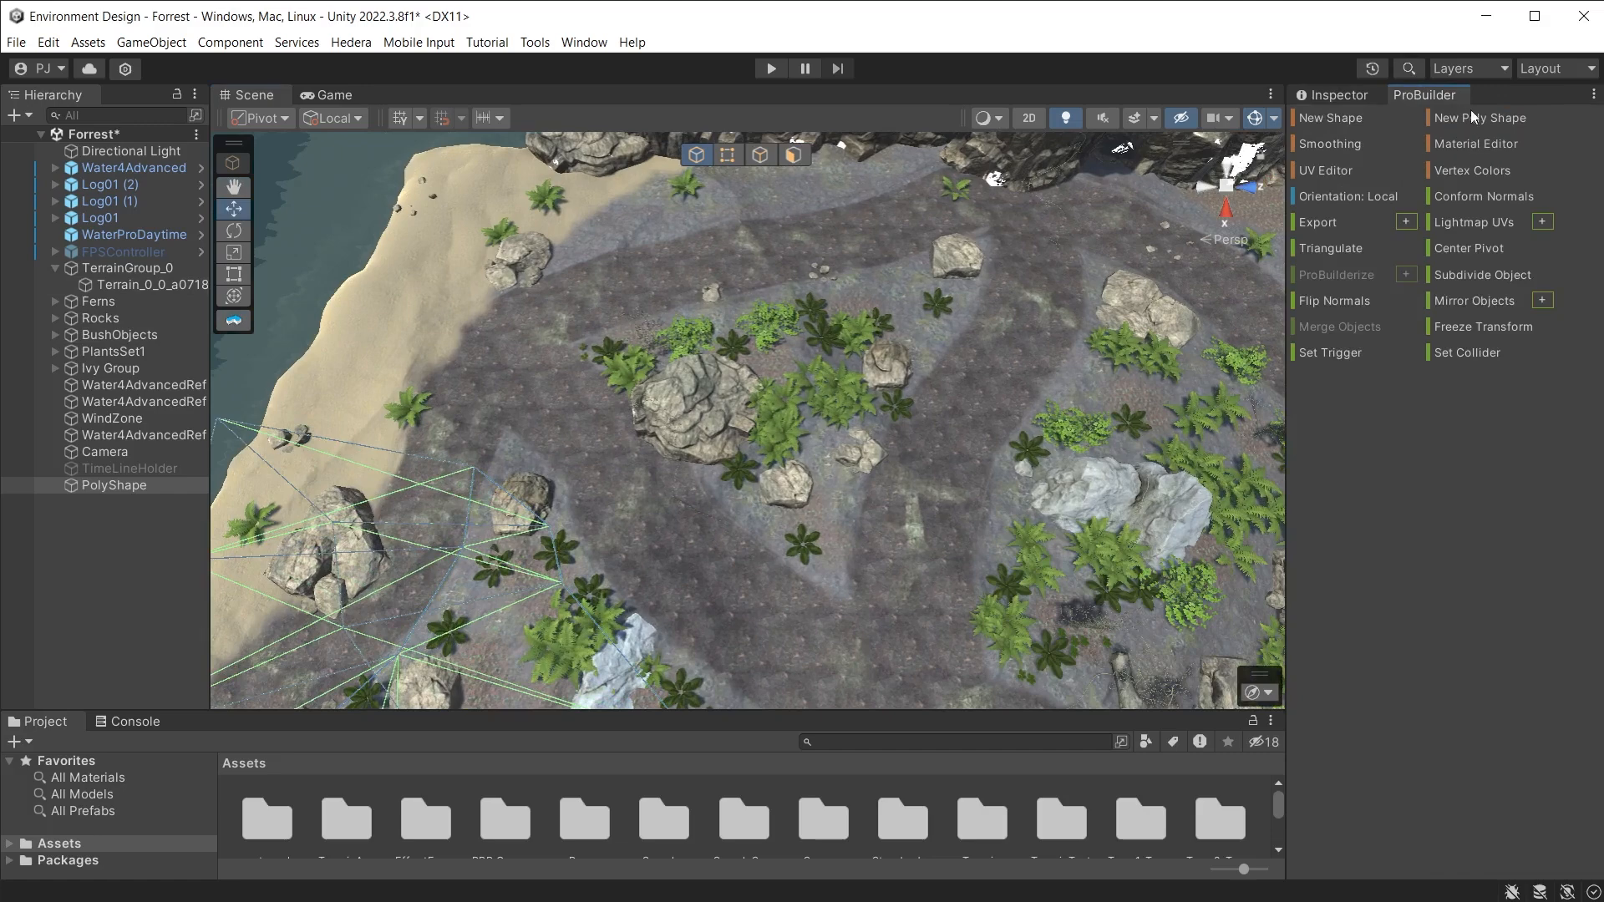
pyautogui.click(1488, 117)
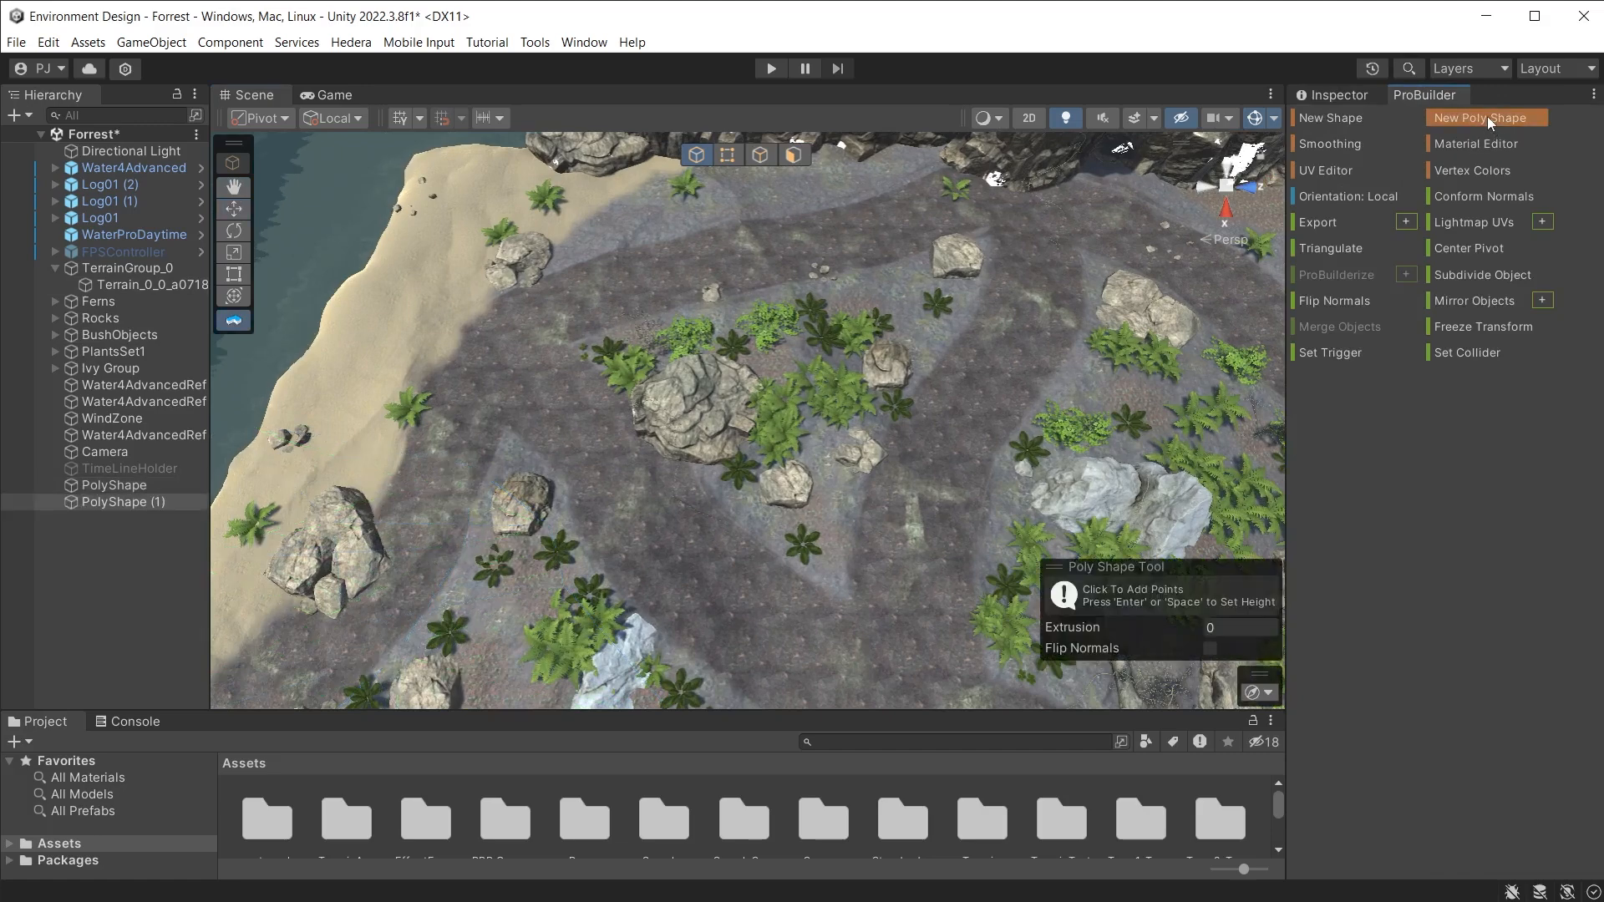
pyautogui.click(570, 337)
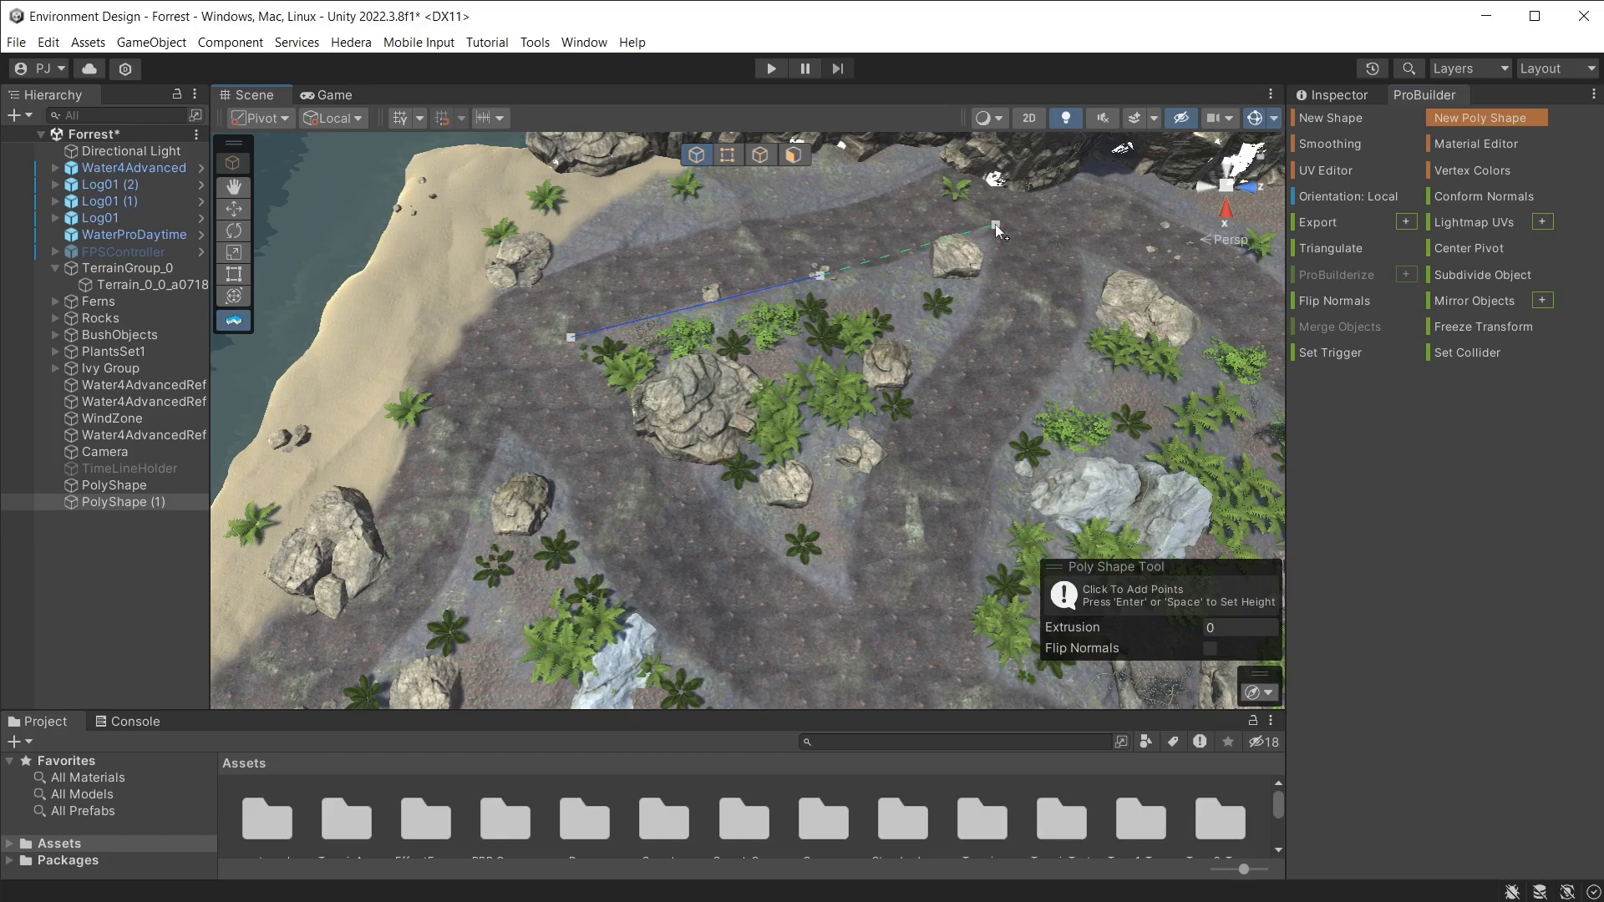
pyautogui.click(987, 282)
pyautogui.click(814, 587)
pyautogui.click(597, 369)
pyautogui.click(572, 338)
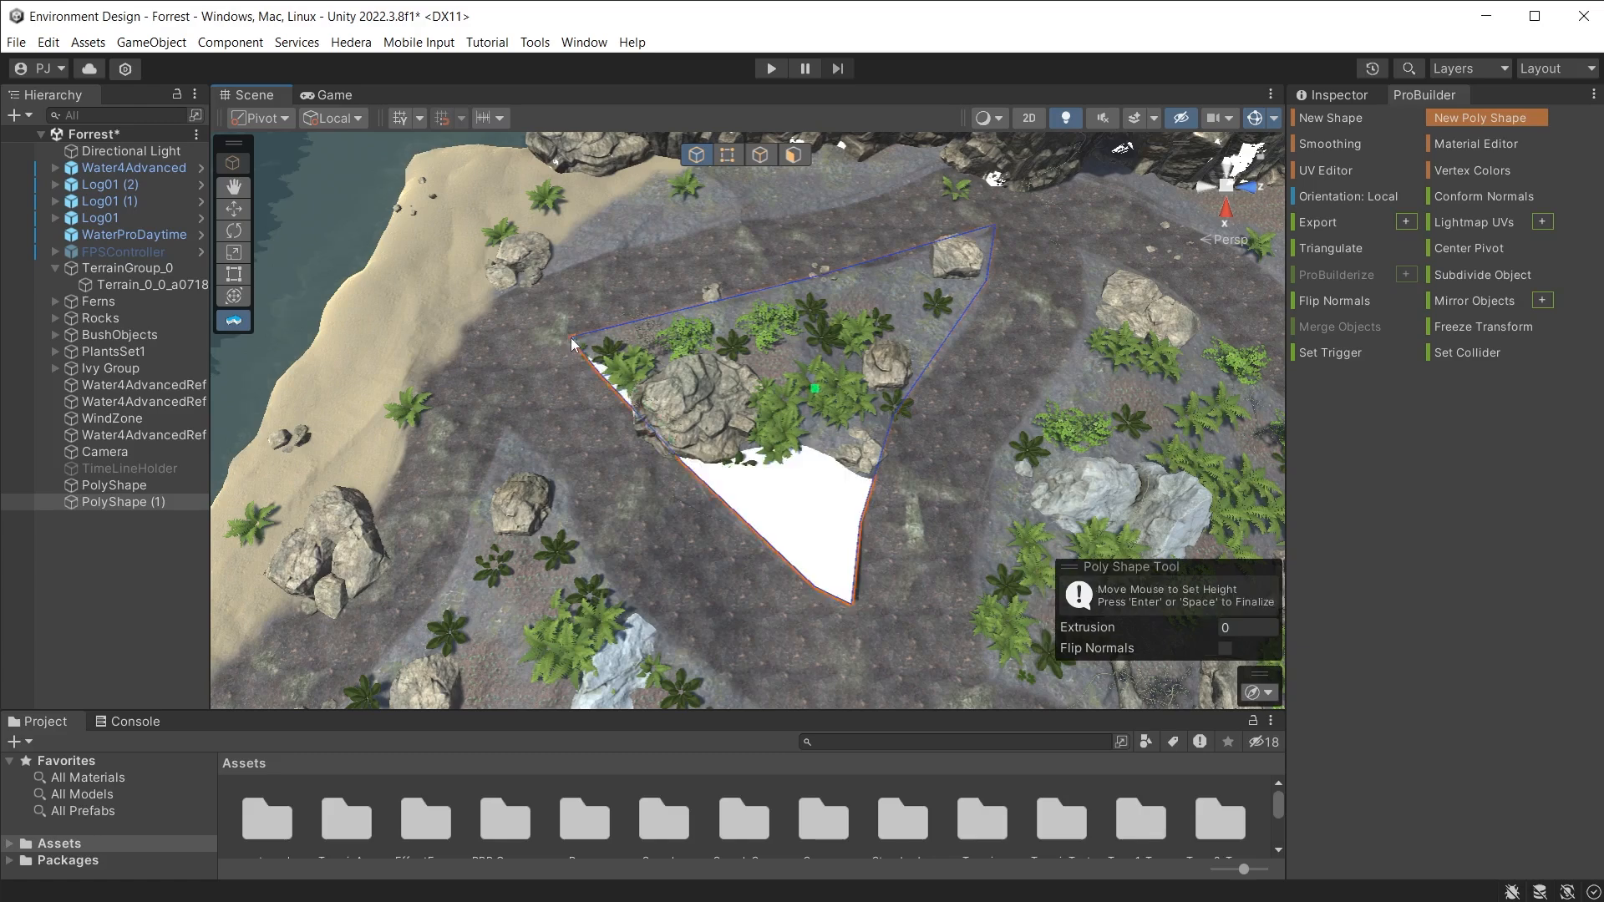
# Step: Extrude the triangular poly shape upward with an extrusion height of 12
pyautogui.click(609, 169)
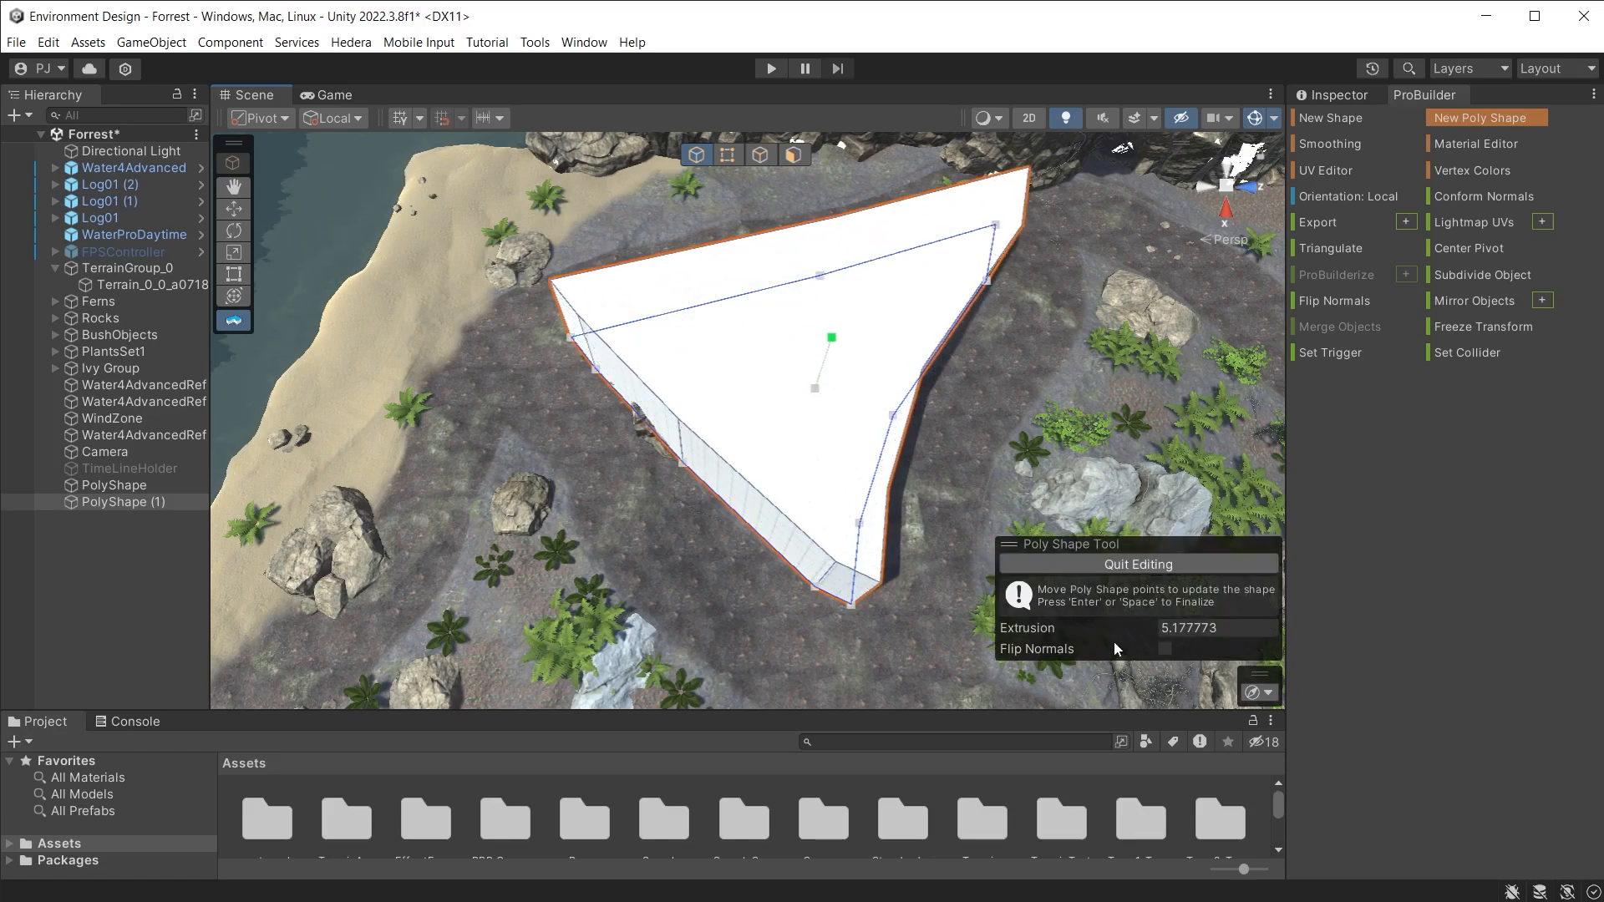
pyautogui.click(1236, 635)
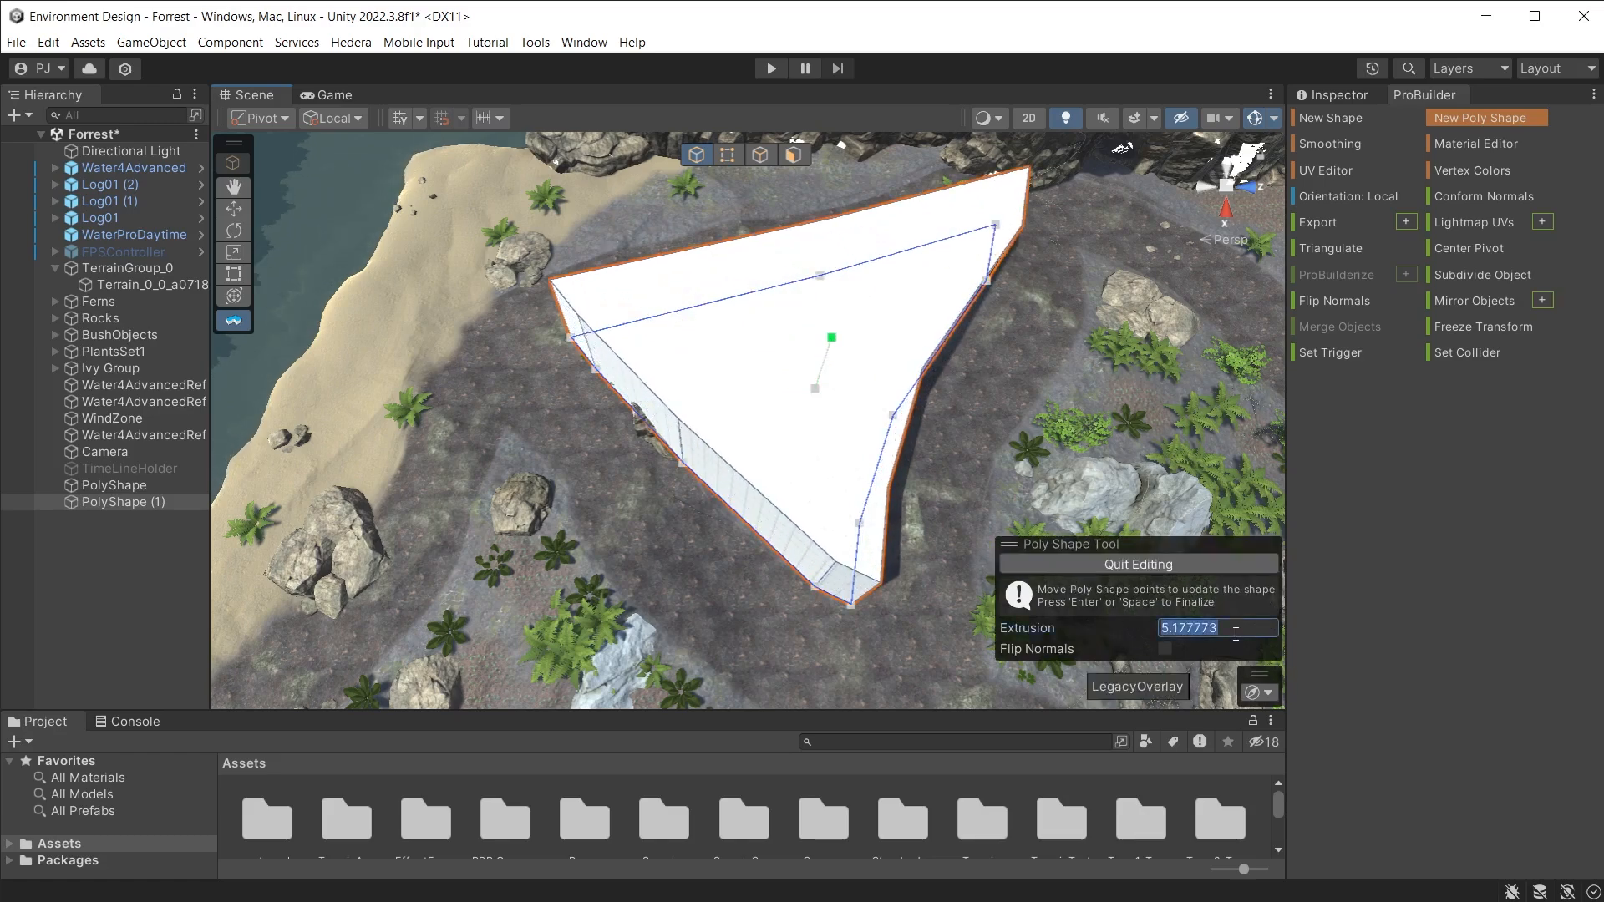
pyautogui.write('12')
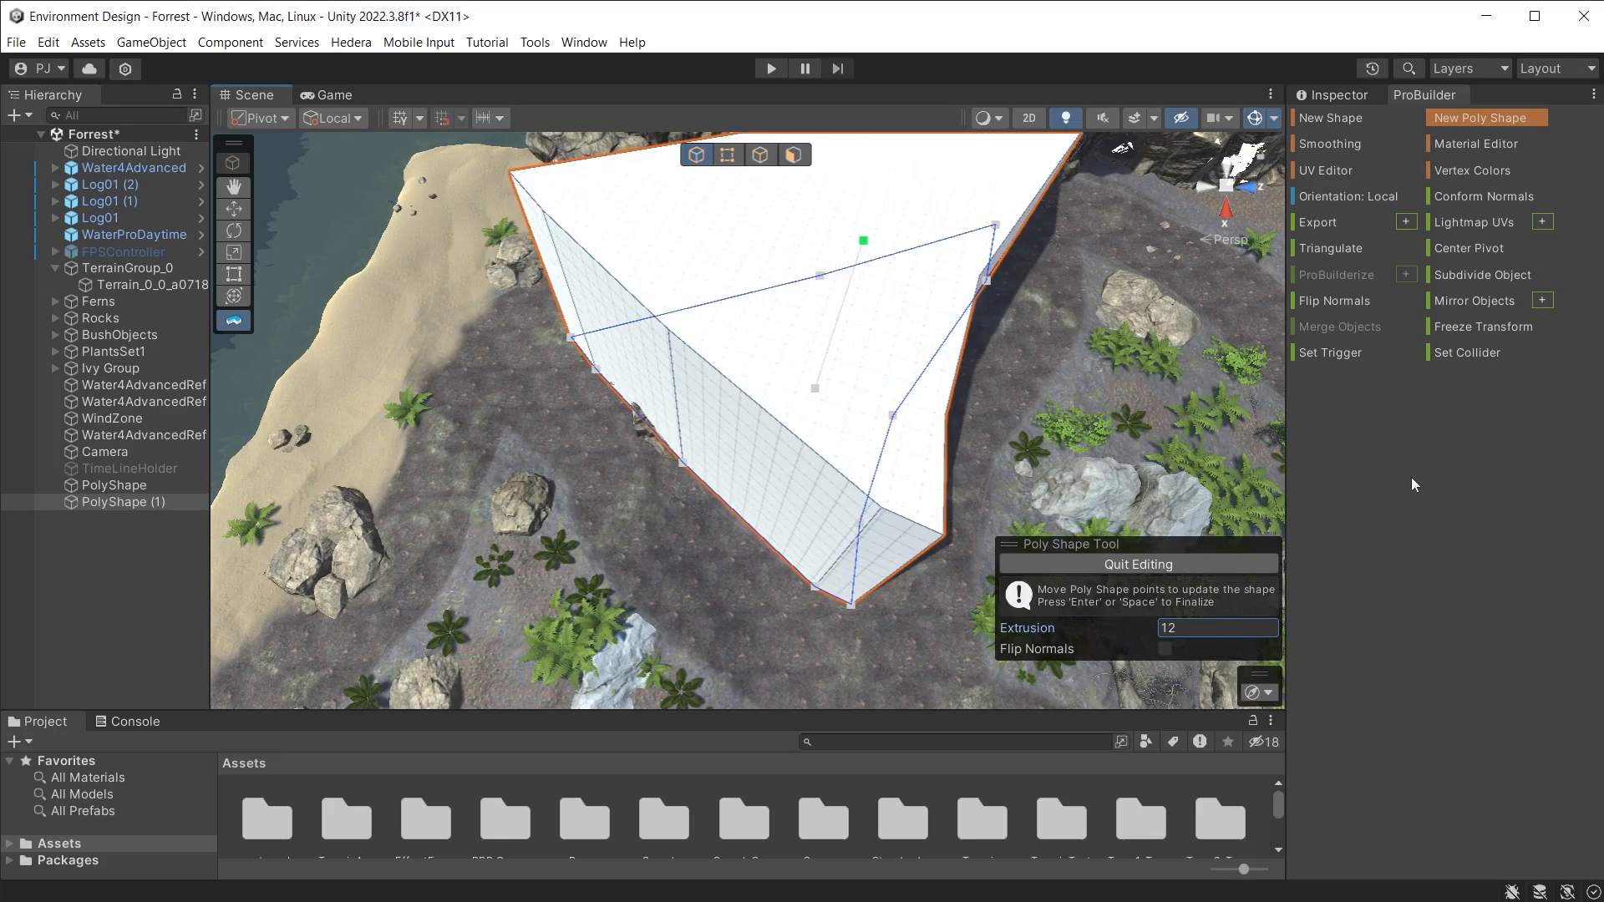
# Step: Disable the Mesh Renderer of PolyShape (1) while keeping its Mesh Collider enabled
pyautogui.click(1331, 90)
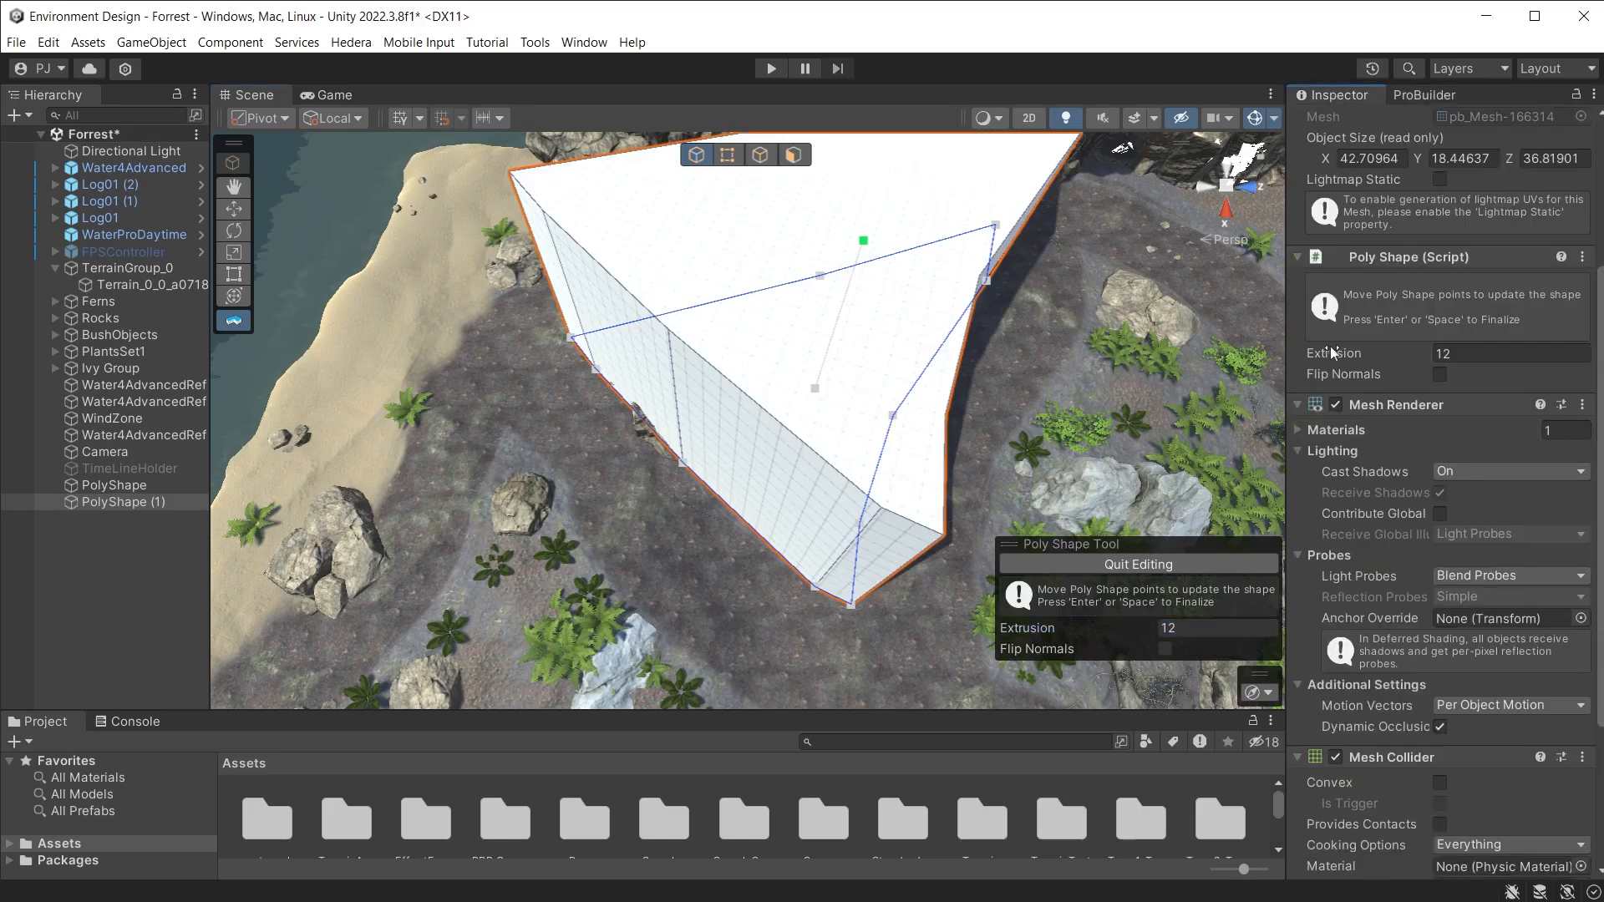
pyautogui.scroll(3, 1501, 374)
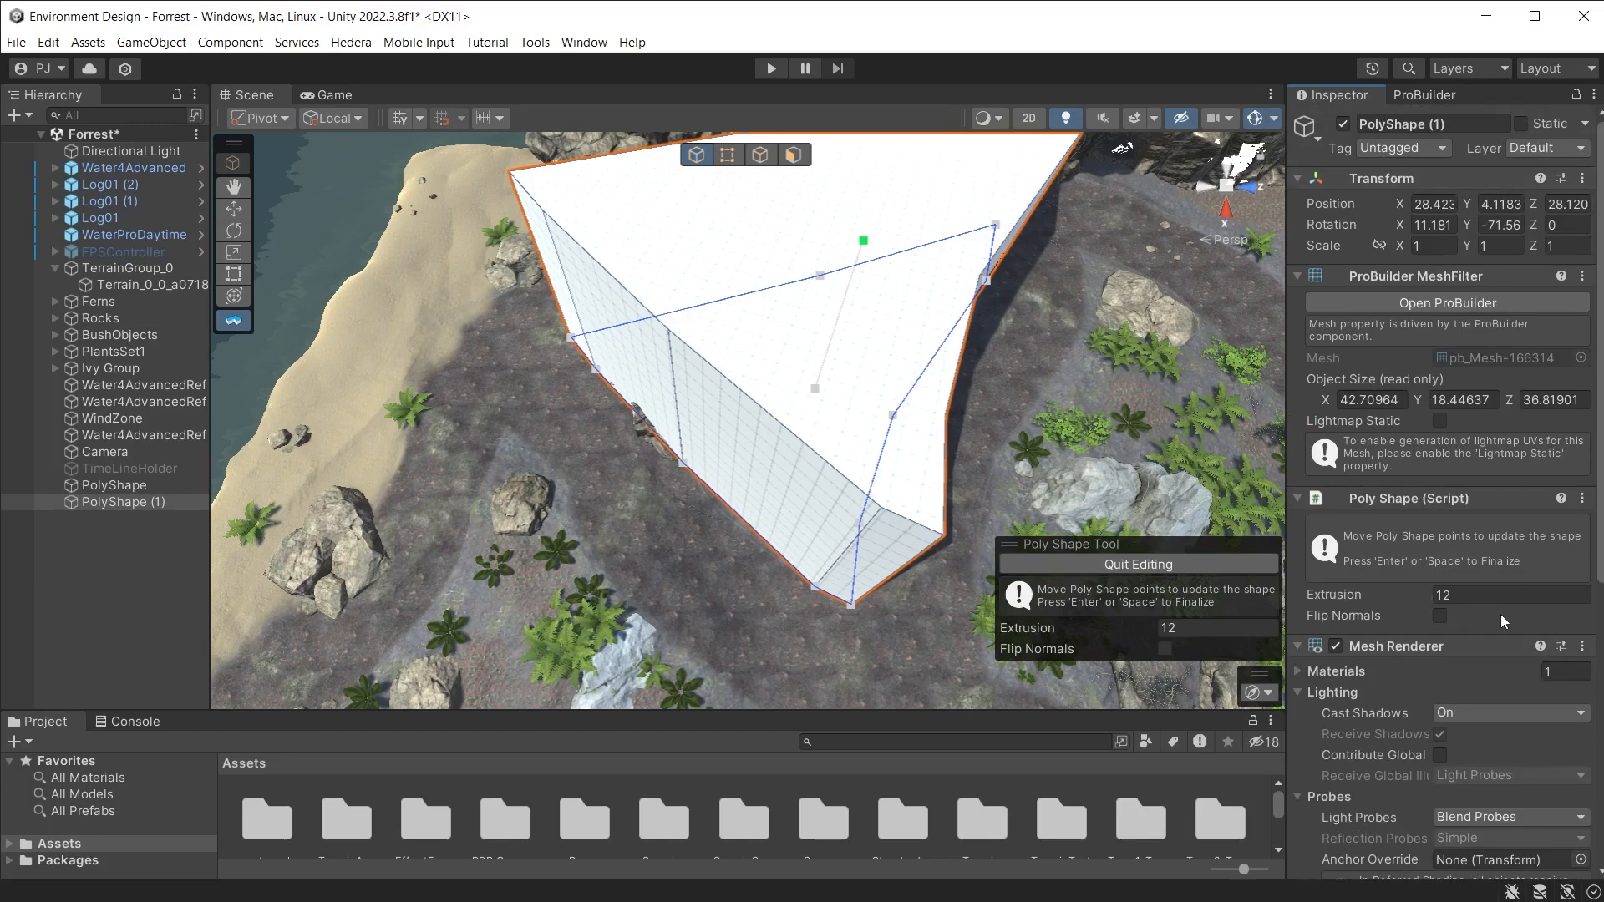
pyautogui.scroll(-3, 1500, 614)
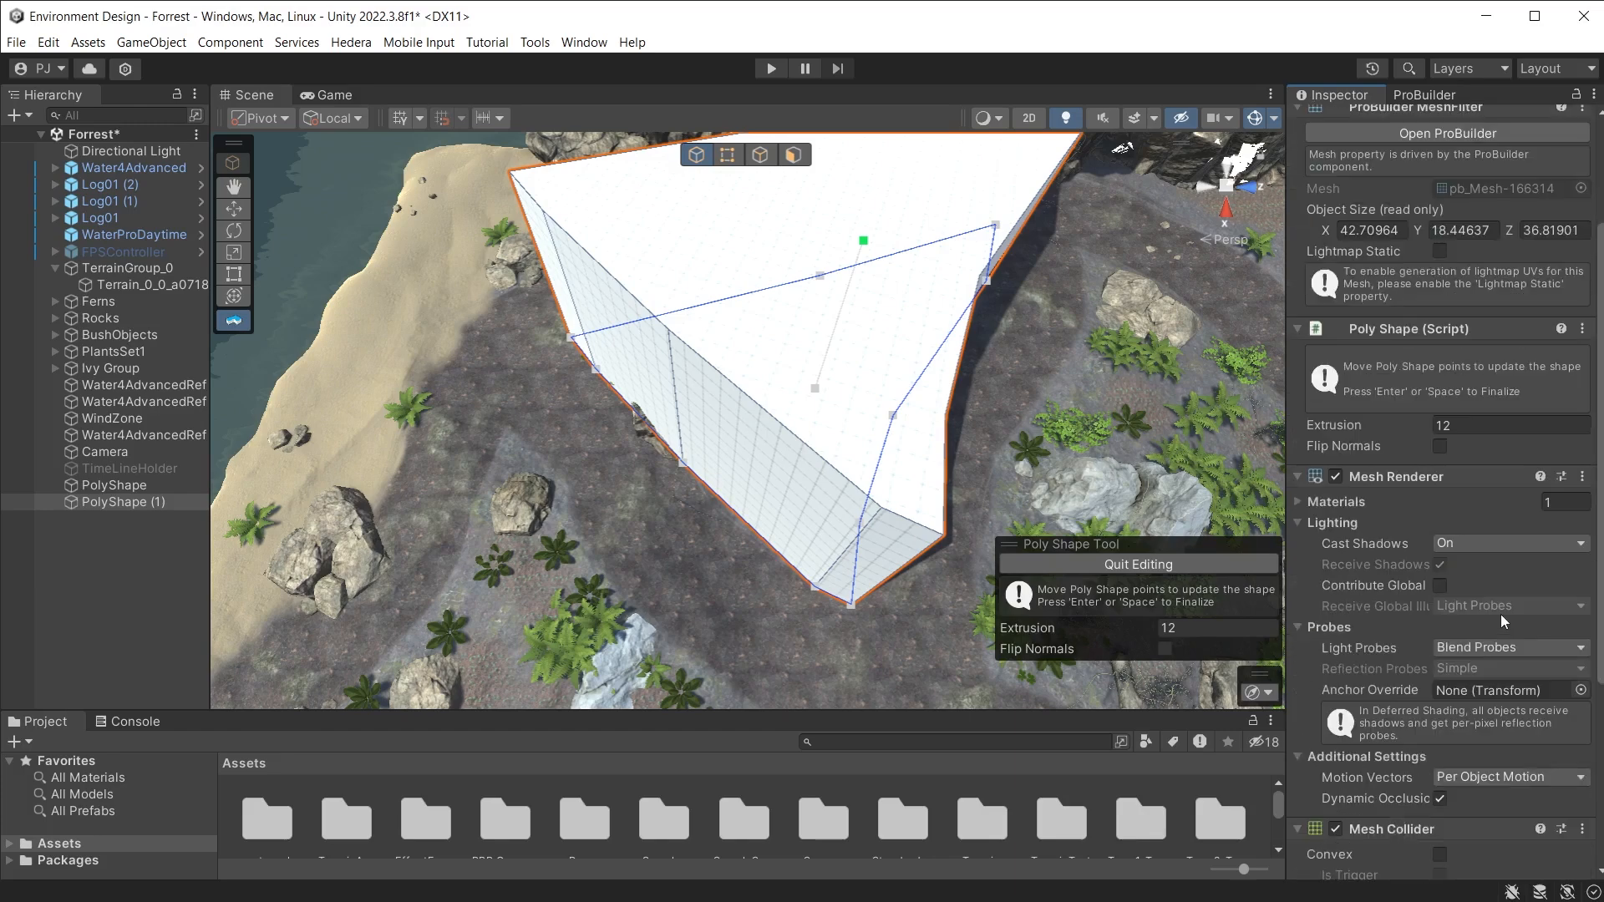
pyautogui.click(1335, 477)
pyautogui.scroll(-3, 743, 528)
# Step: Examine the poly shape collider wireframes around the planted patches across the island, and clear the selection
pyautogui.moveTo(743, 528); pyautogui.dragTo(818, 498, button='right')
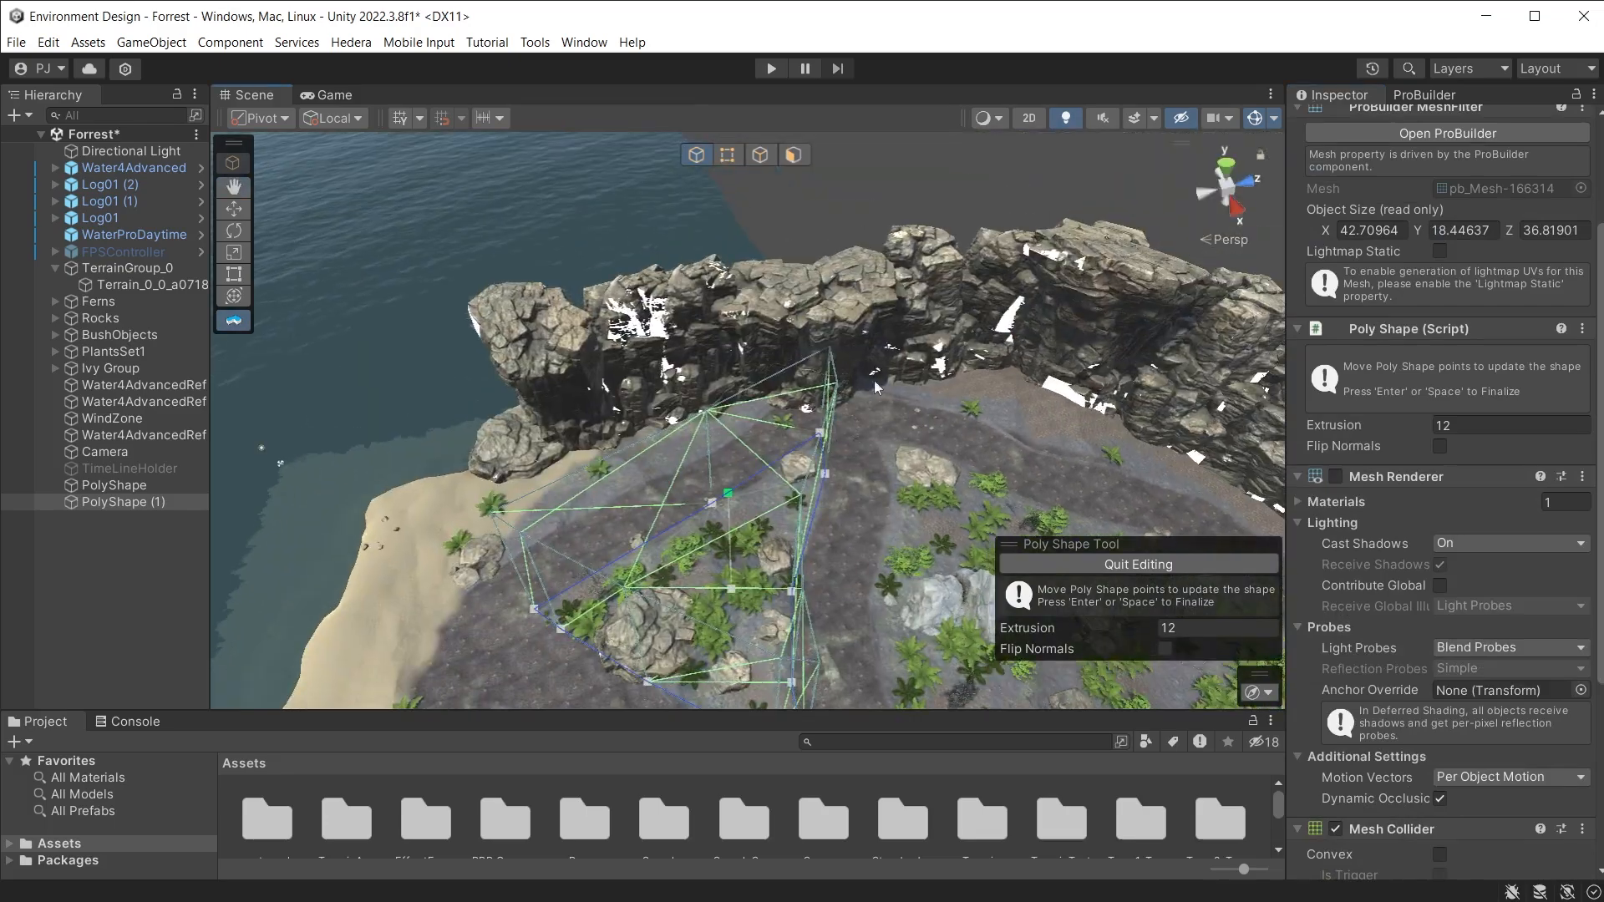
pyautogui.moveTo(819, 499); pyautogui.dragTo(861, 329, button='middle')
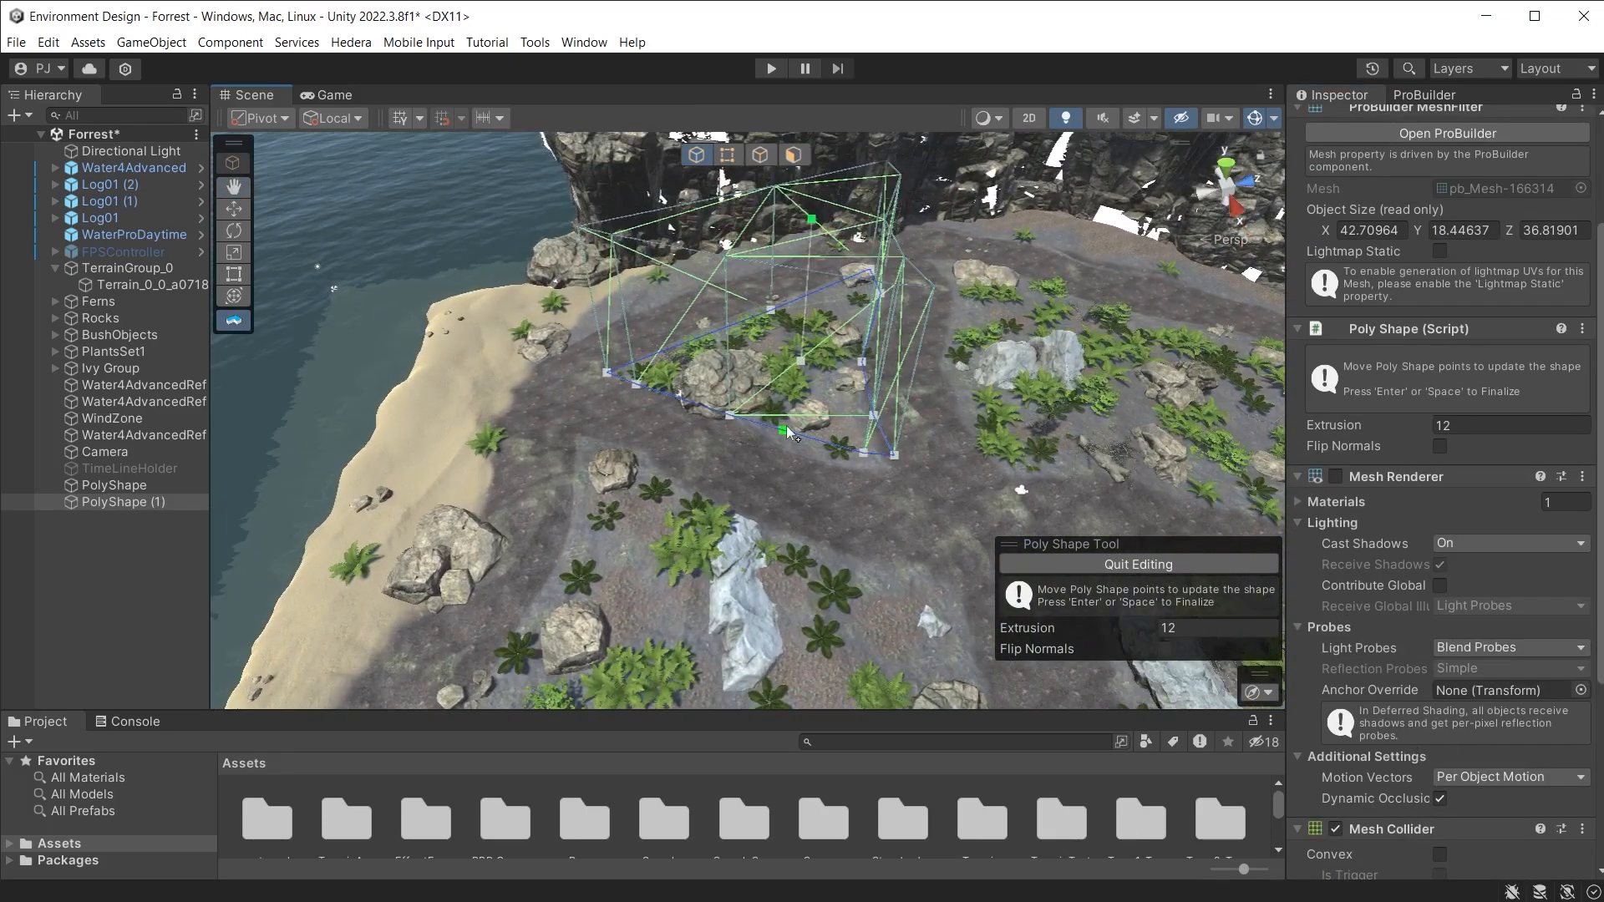
pyautogui.moveTo(788, 434); pyautogui.dragTo(563, 409, button='middle')
pyautogui.scroll(-3, 614, 430)
pyautogui.moveTo(621, 435); pyautogui.dragTo(671, 535, button='right')
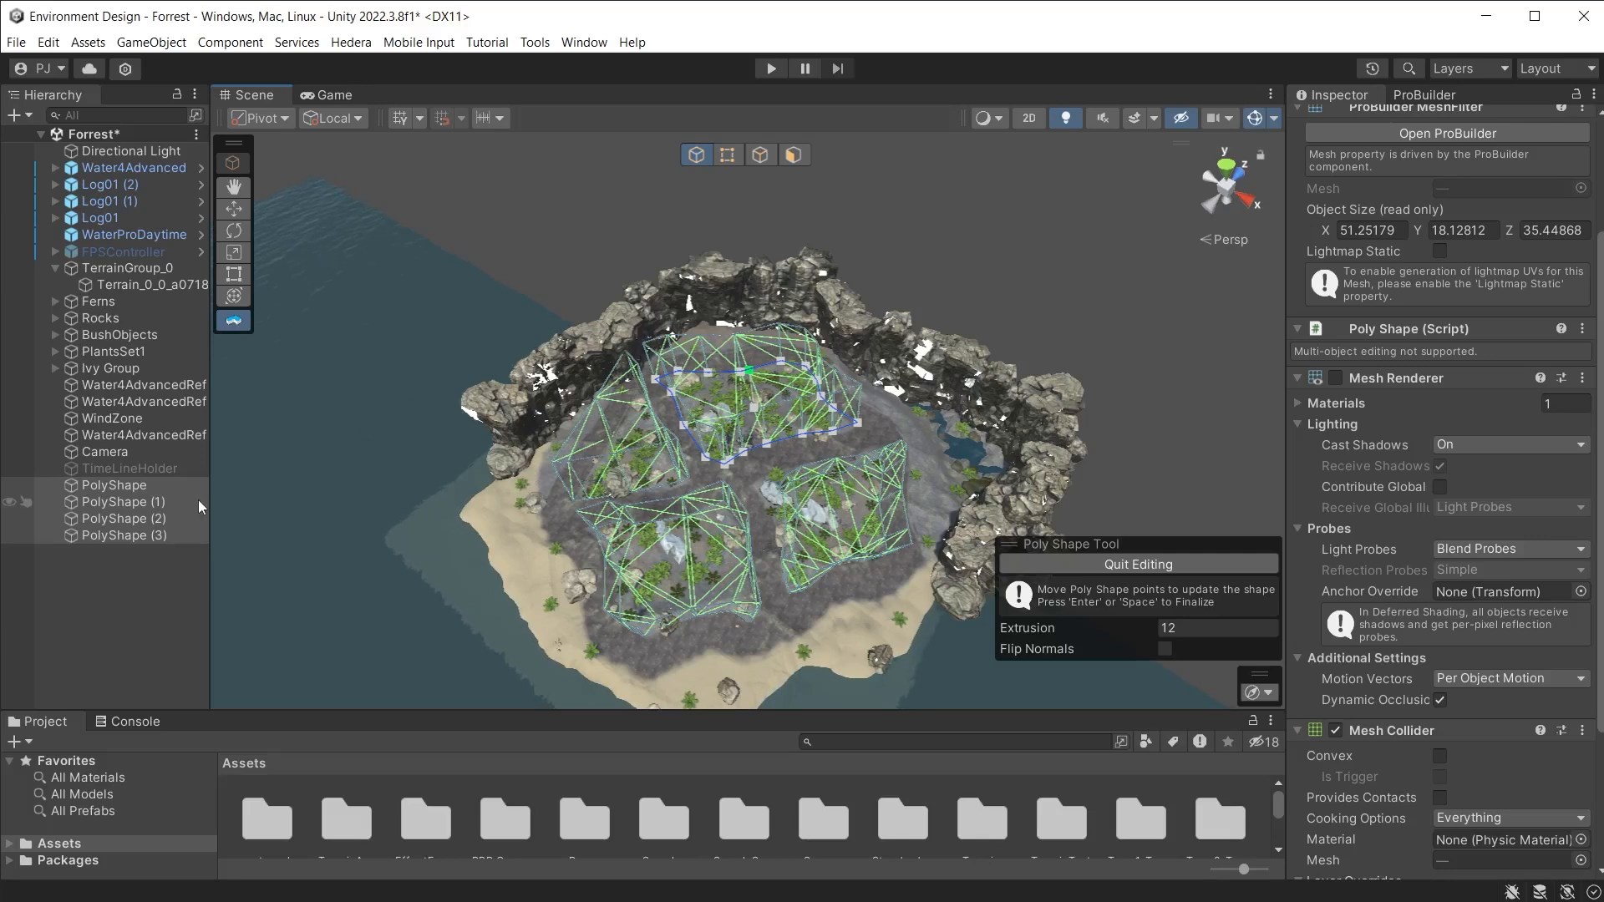
pyautogui.click(143, 645)
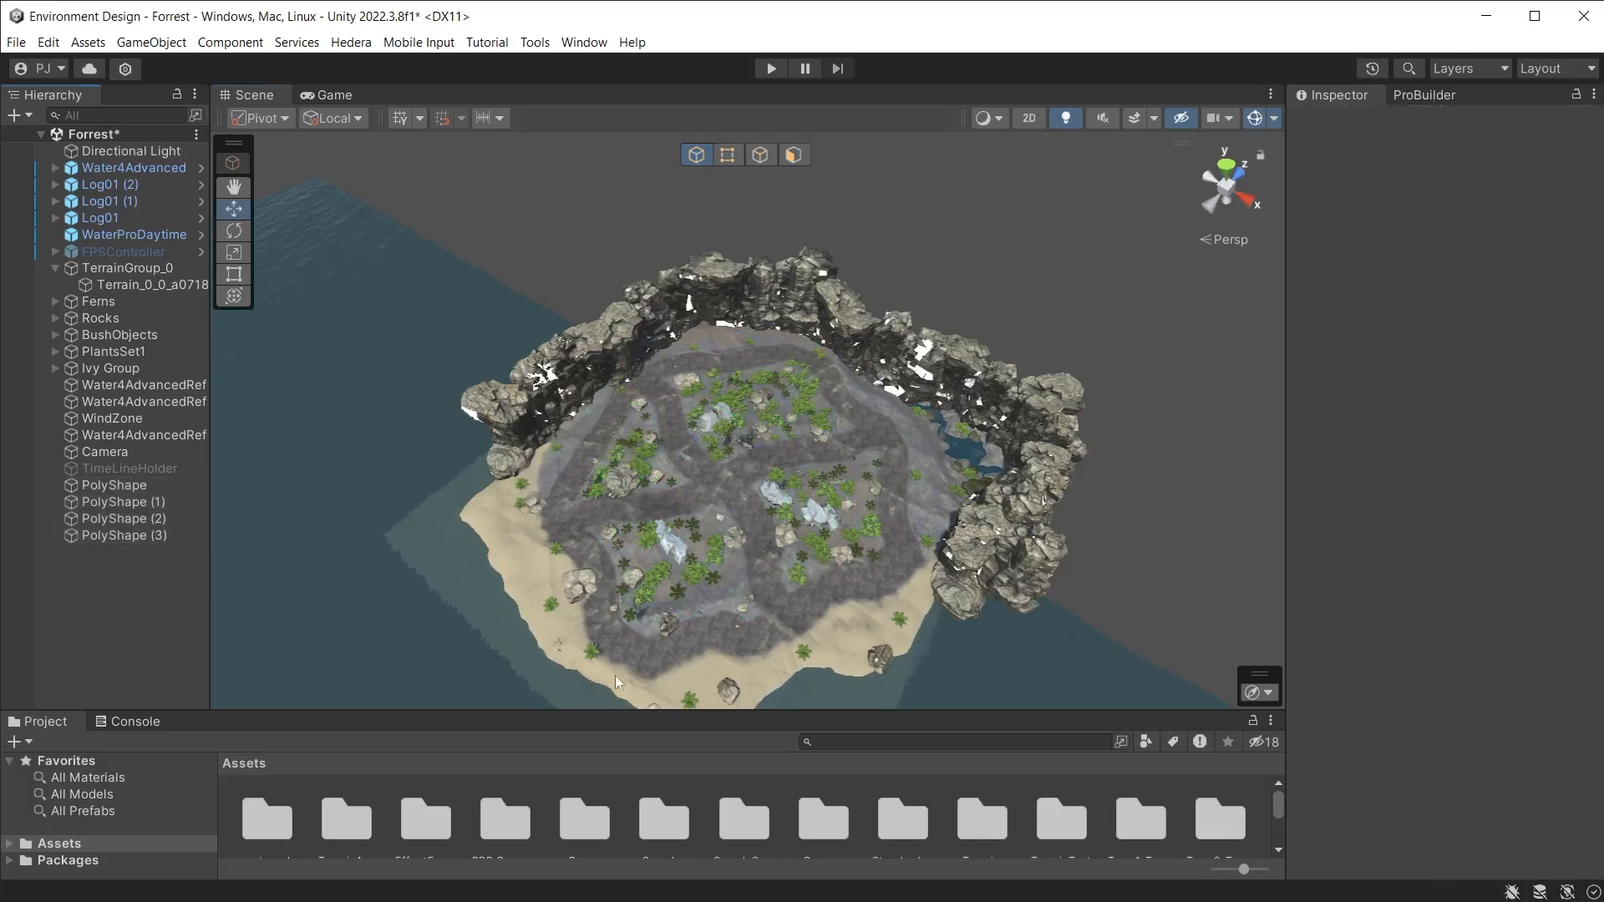
# Step: Start a new poly shape at the foot of the rock wall and place points along the border between forest ground and beach
pyautogui.scroll(6, 739, 538)
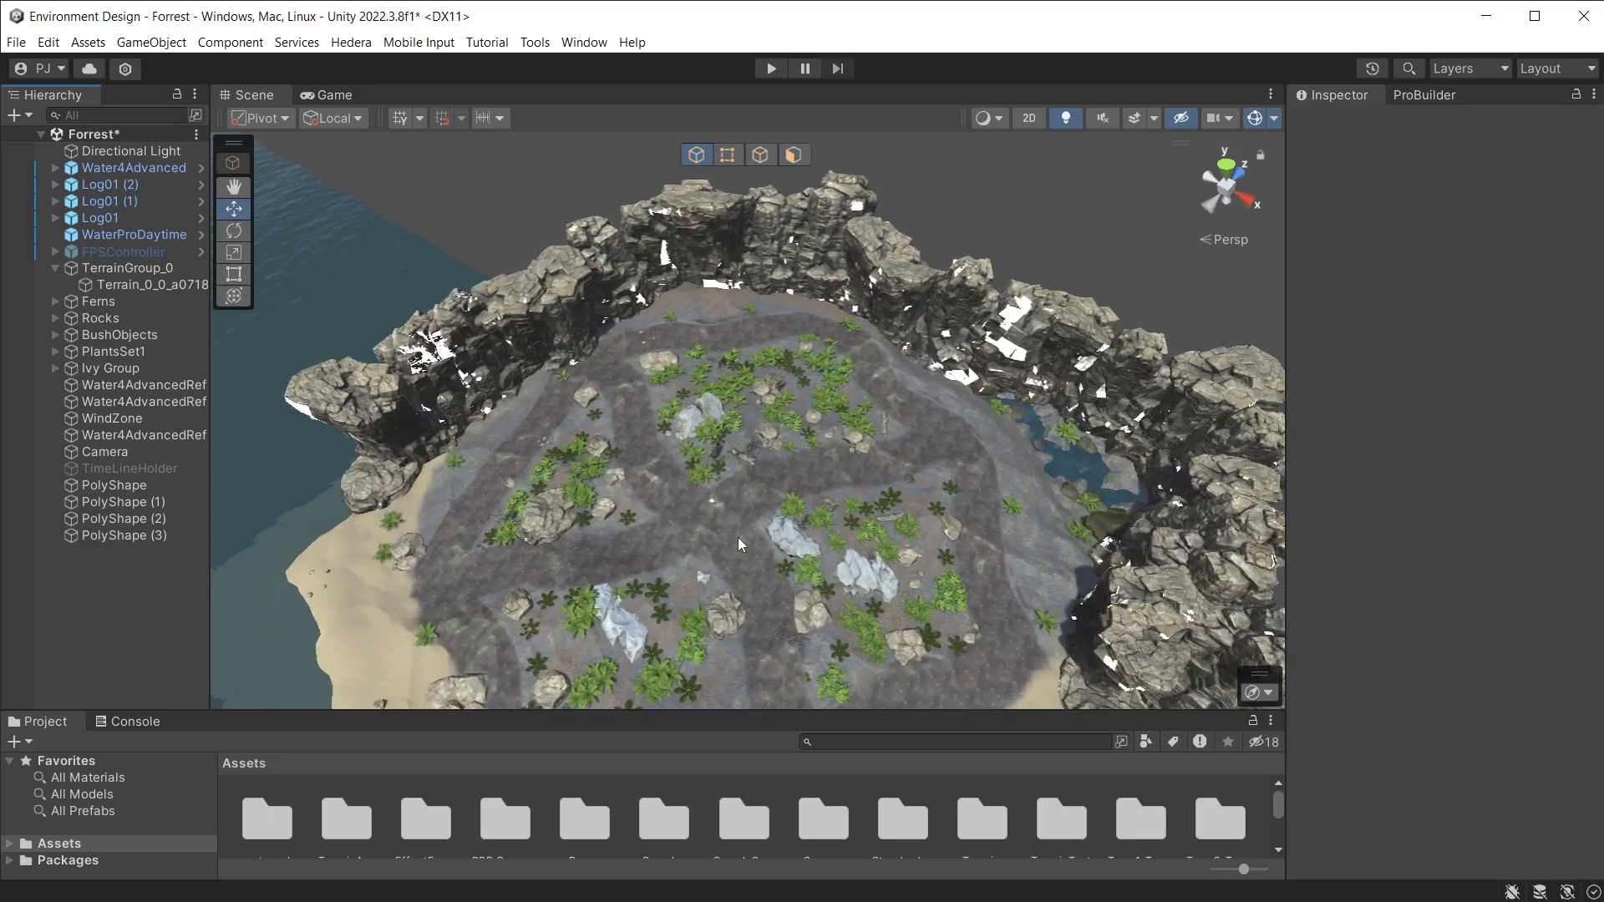
pyautogui.moveTo(739, 538); pyautogui.dragTo(888, 547, button='middle')
pyautogui.moveTo(736, 511); pyautogui.dragTo(836, 493, button='right')
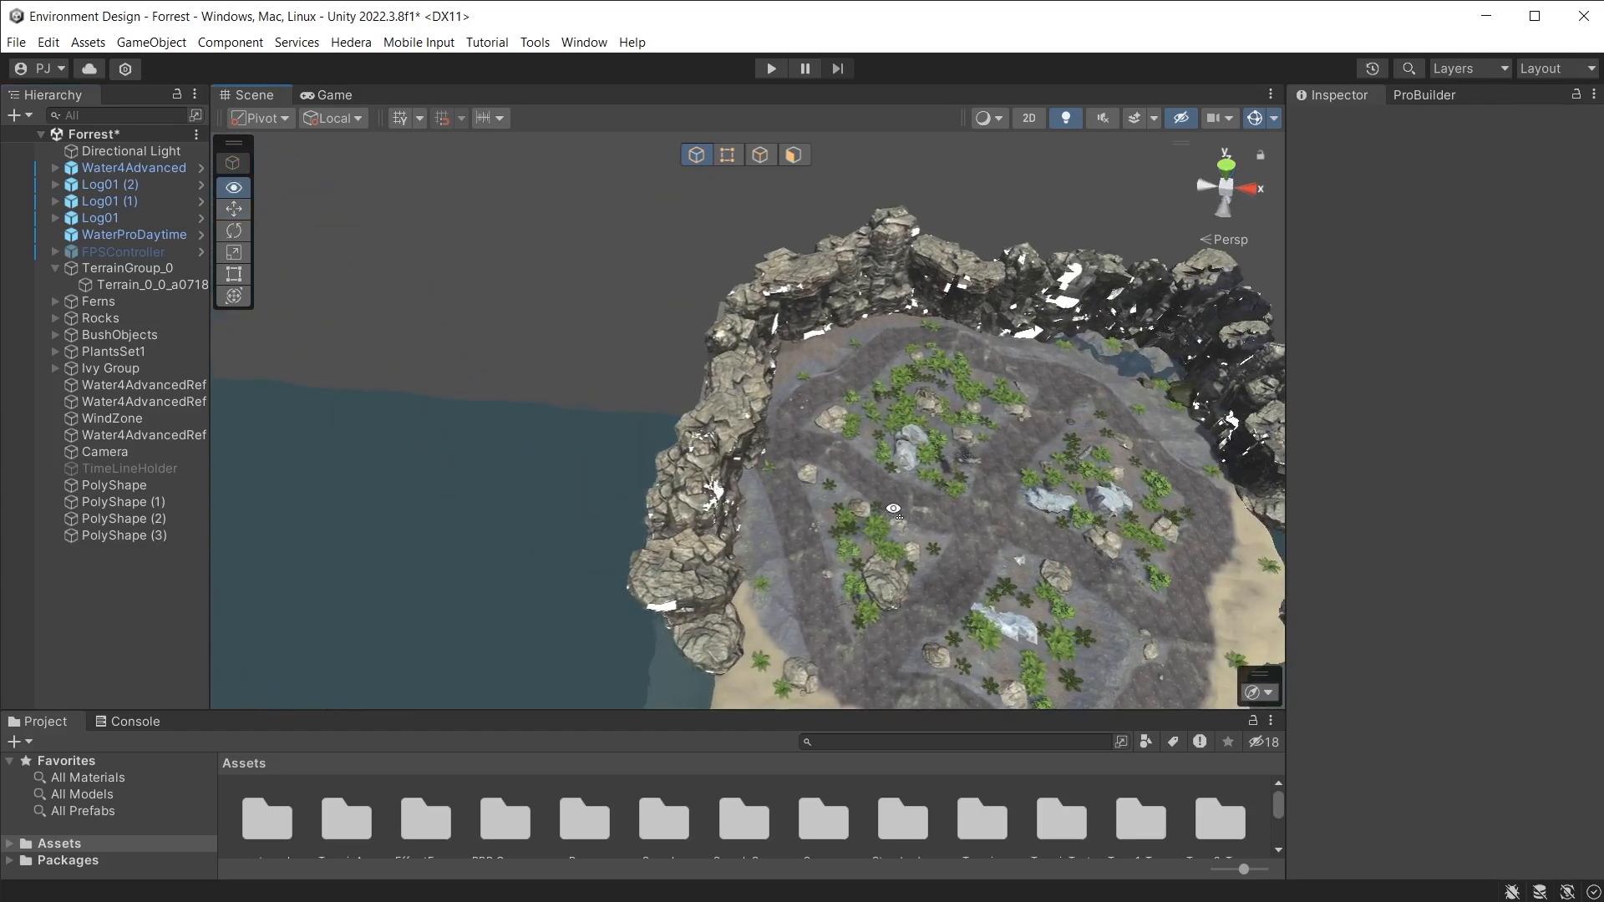
pyautogui.moveTo(835, 493); pyautogui.dragTo(696, 460, button='middle')
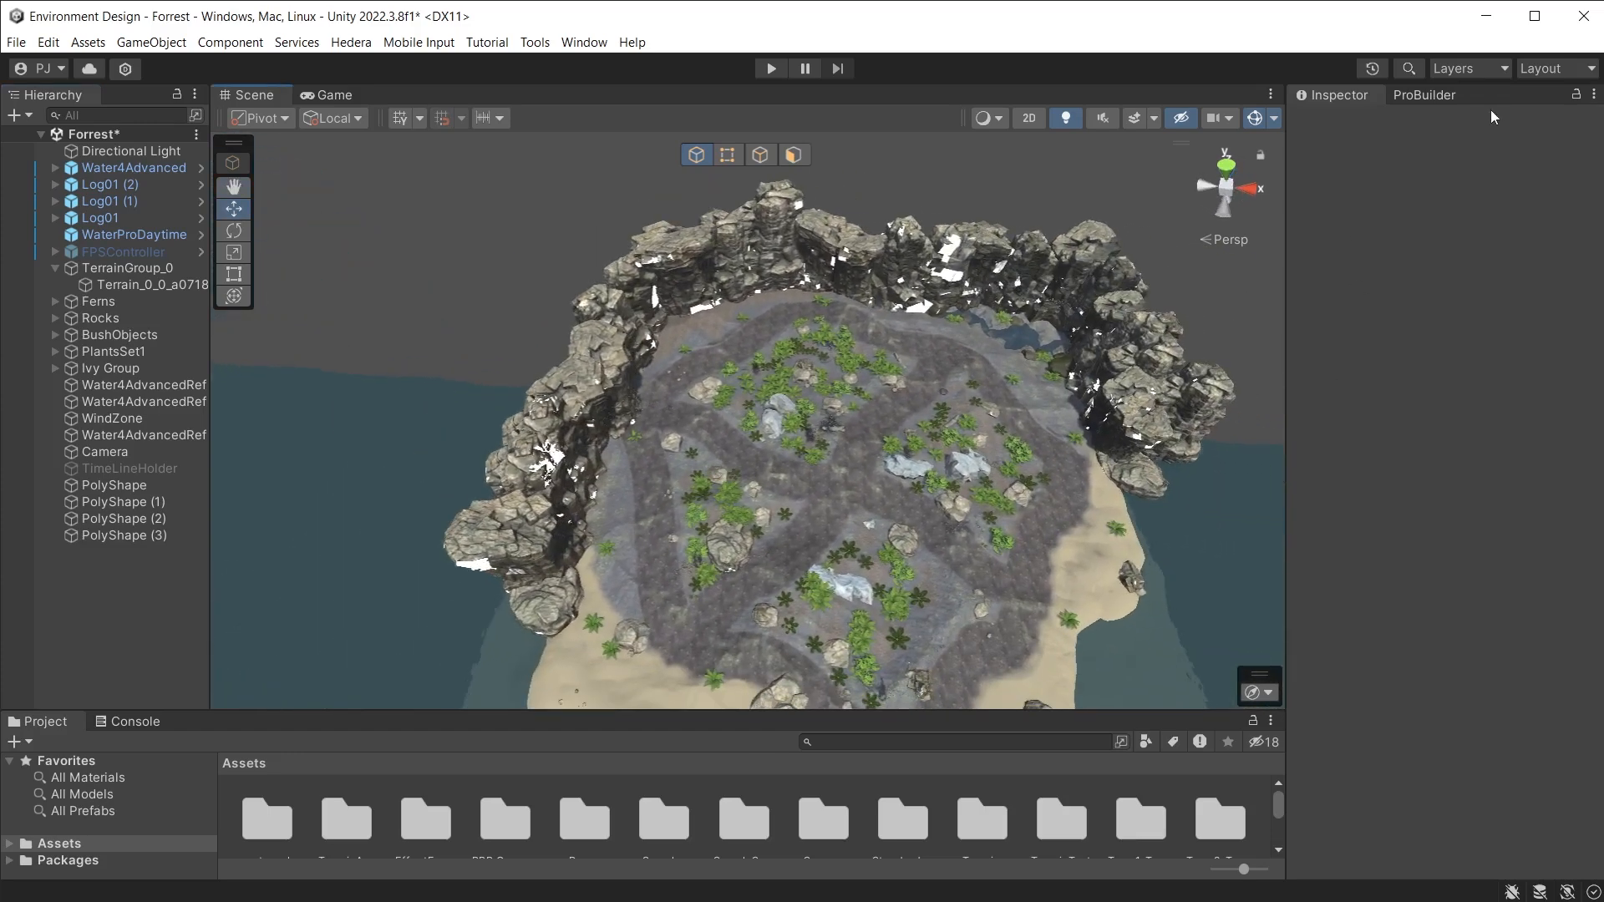
pyautogui.click(1445, 94)
pyautogui.click(1454, 117)
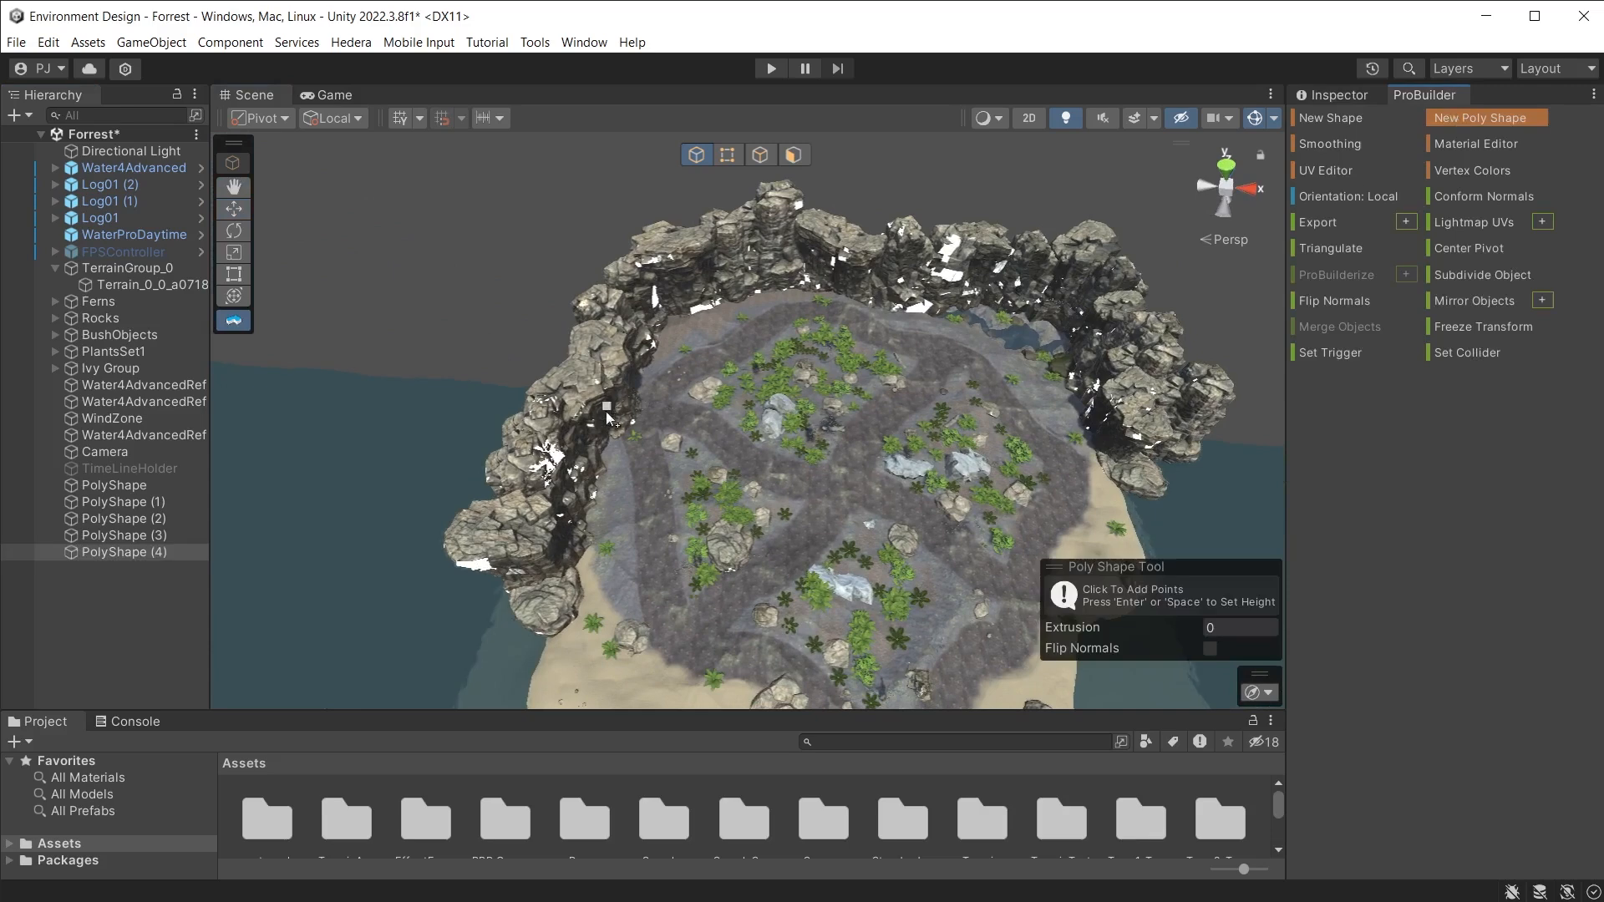
pyautogui.click(627, 433)
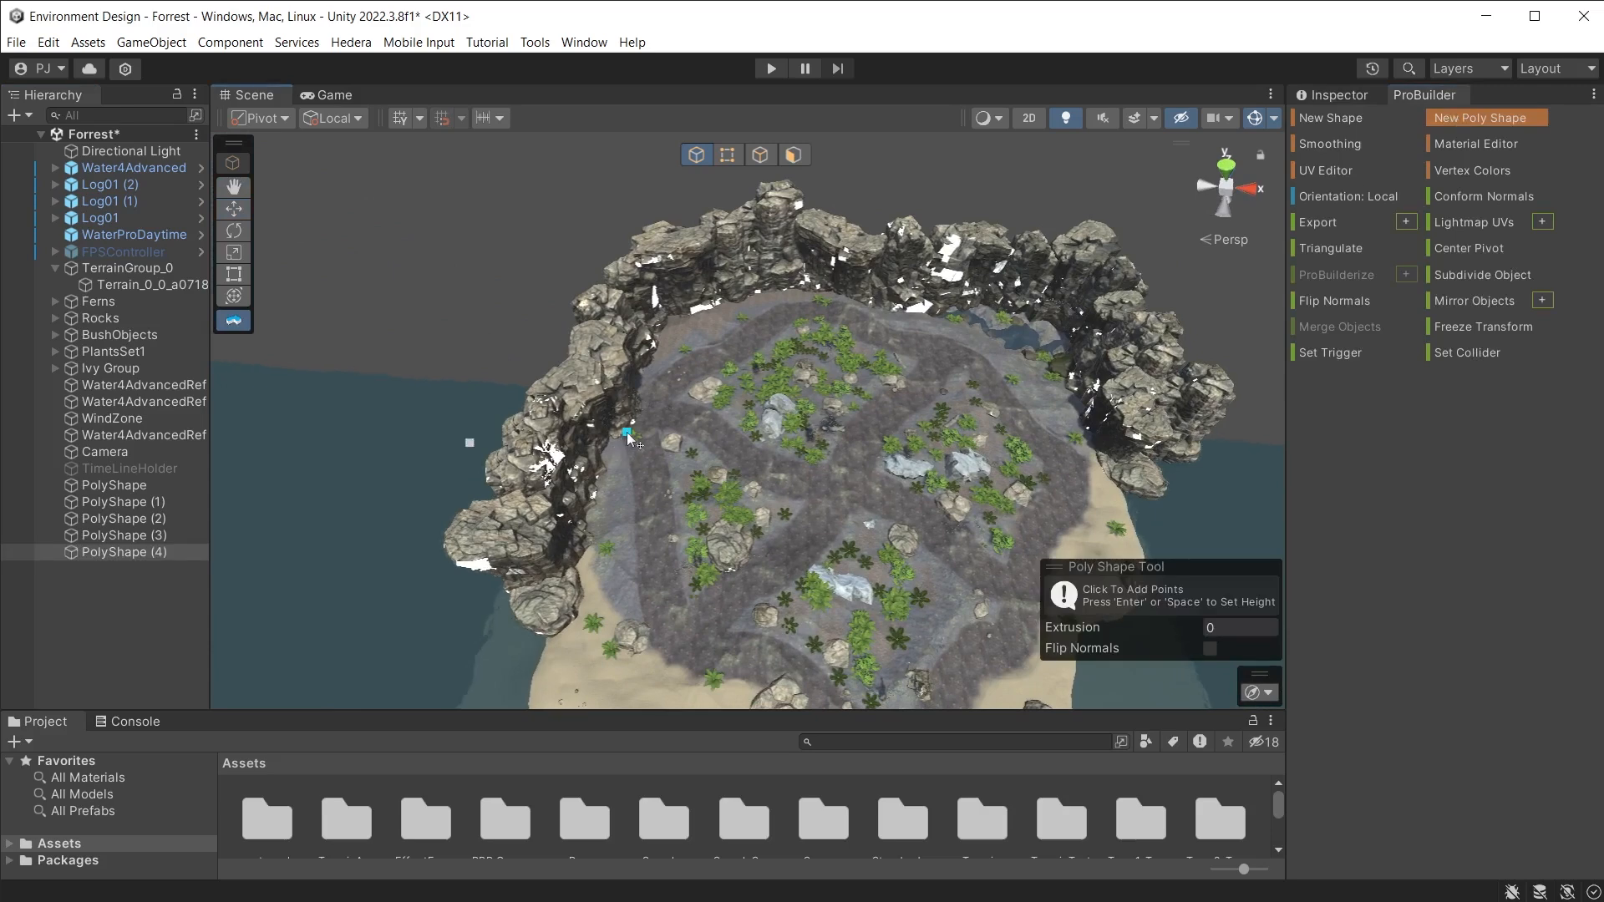
pyautogui.click(628, 489)
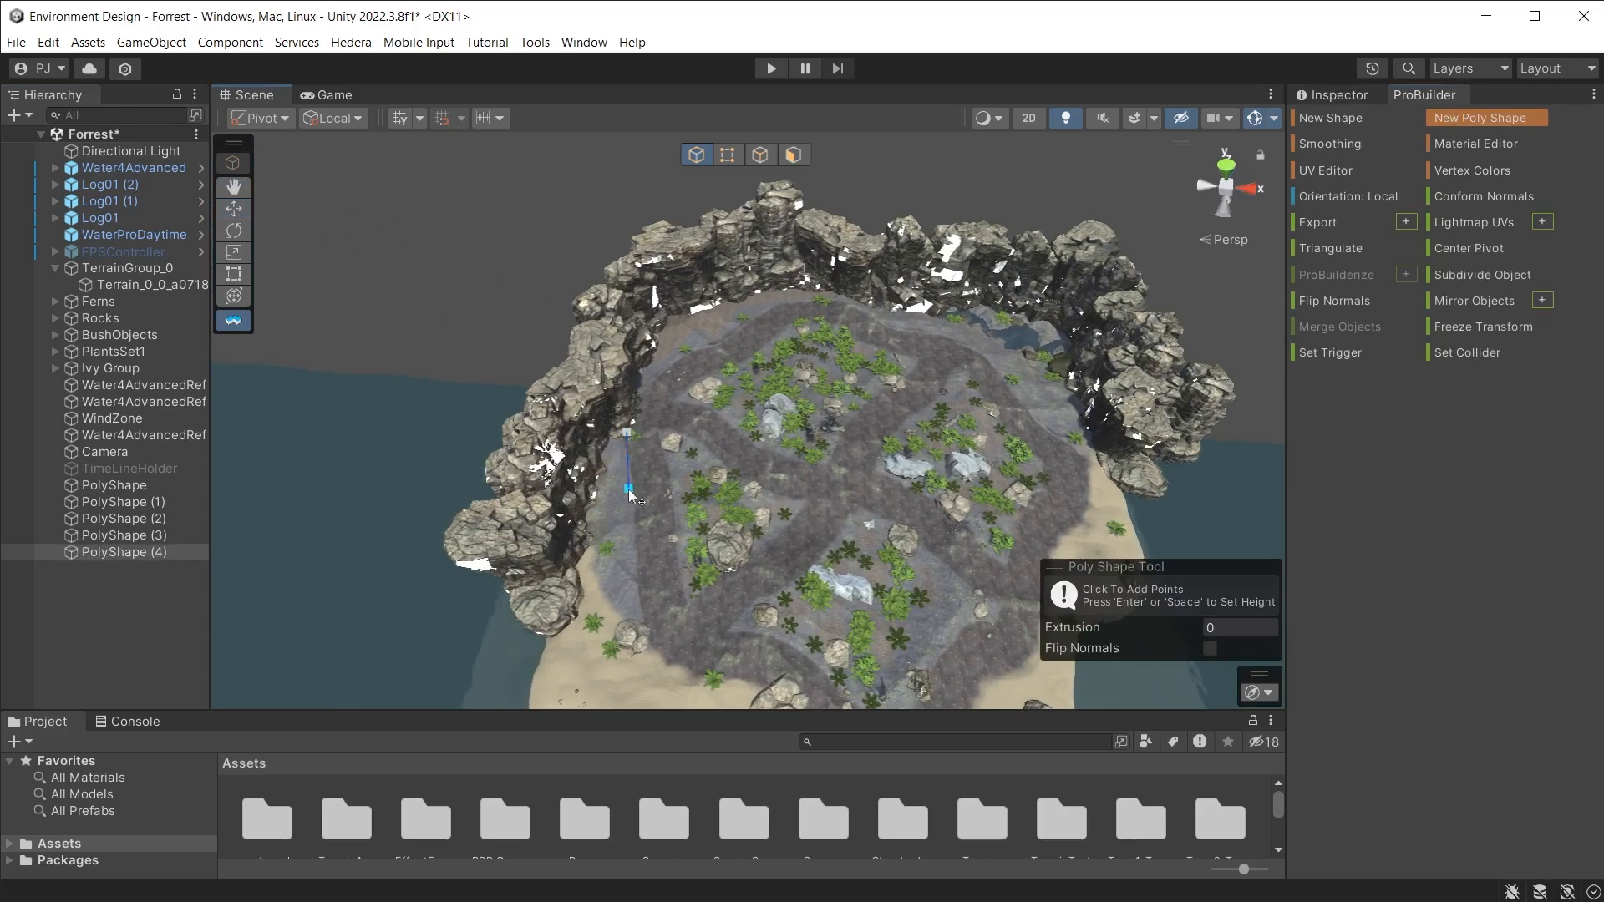
pyautogui.click(639, 614)
pyautogui.click(663, 665)
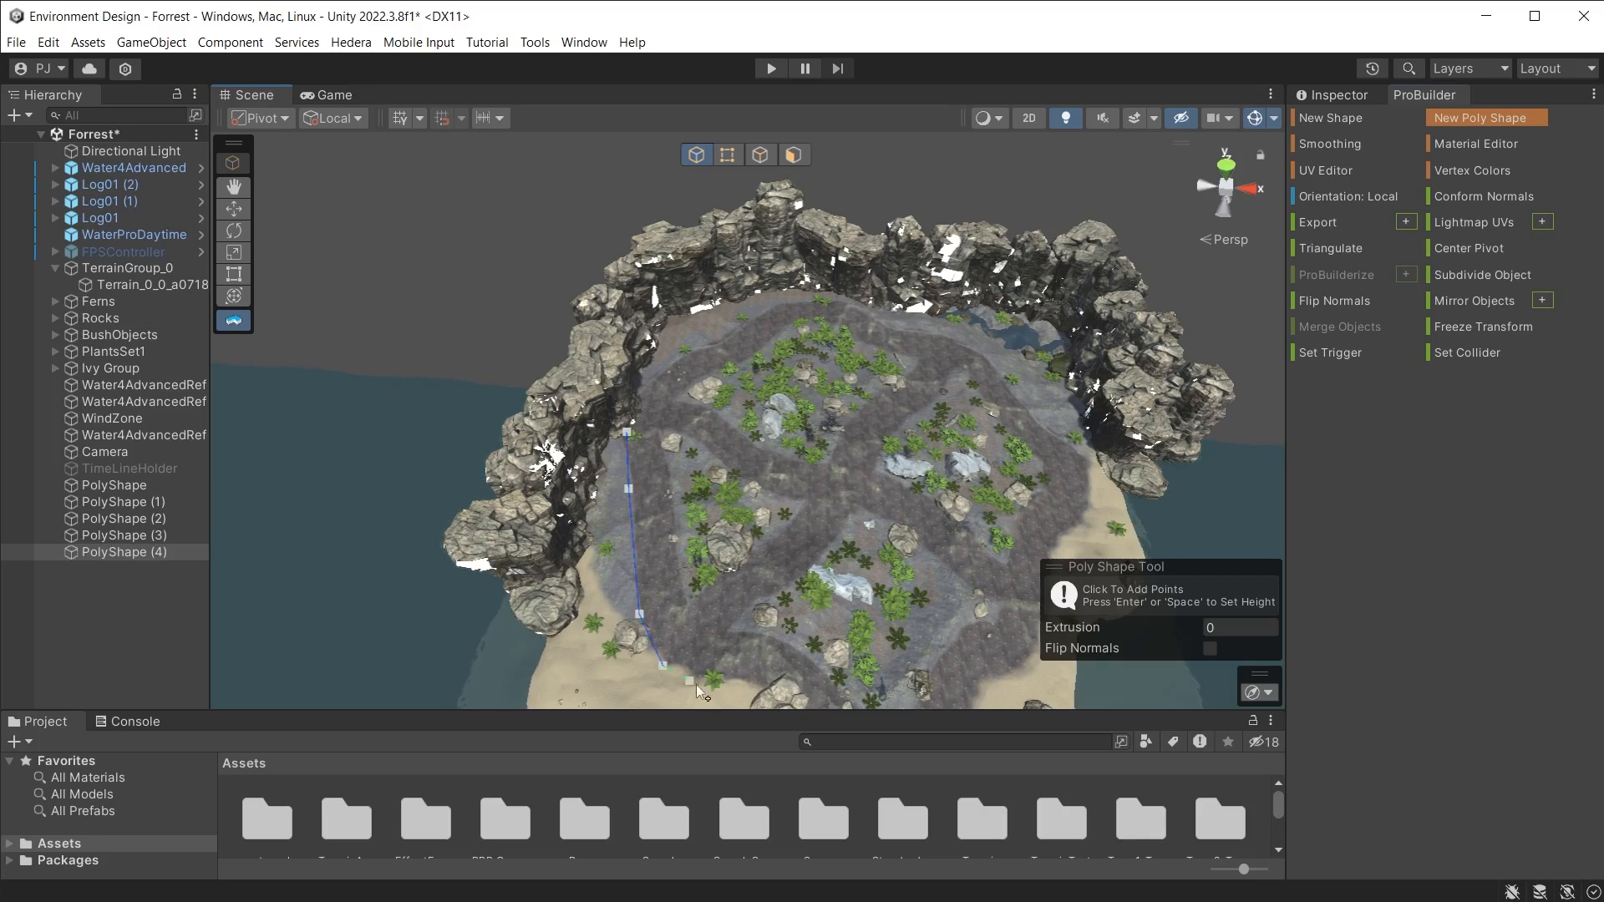
pyautogui.click(764, 688)
pyautogui.scroll(-2, 765, 687)
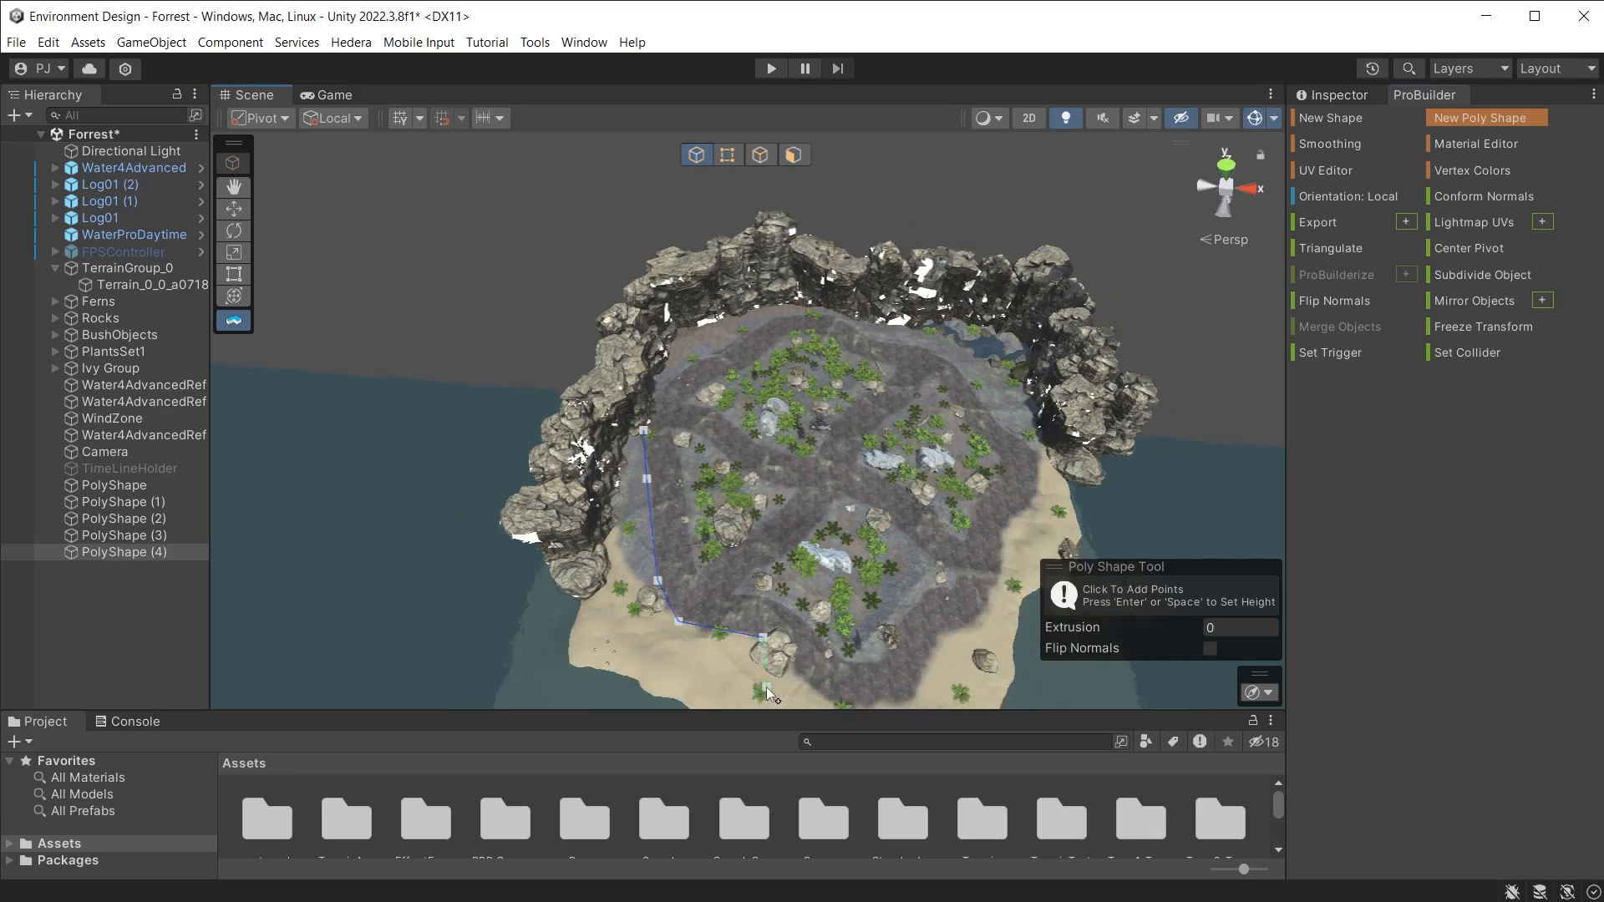
pyautogui.click(799, 679)
# Step: Continue the poly shape outline around the remaining beach-side edge of the forest ground up to the rock wall near the pond
pyautogui.scroll(-3, 837, 697)
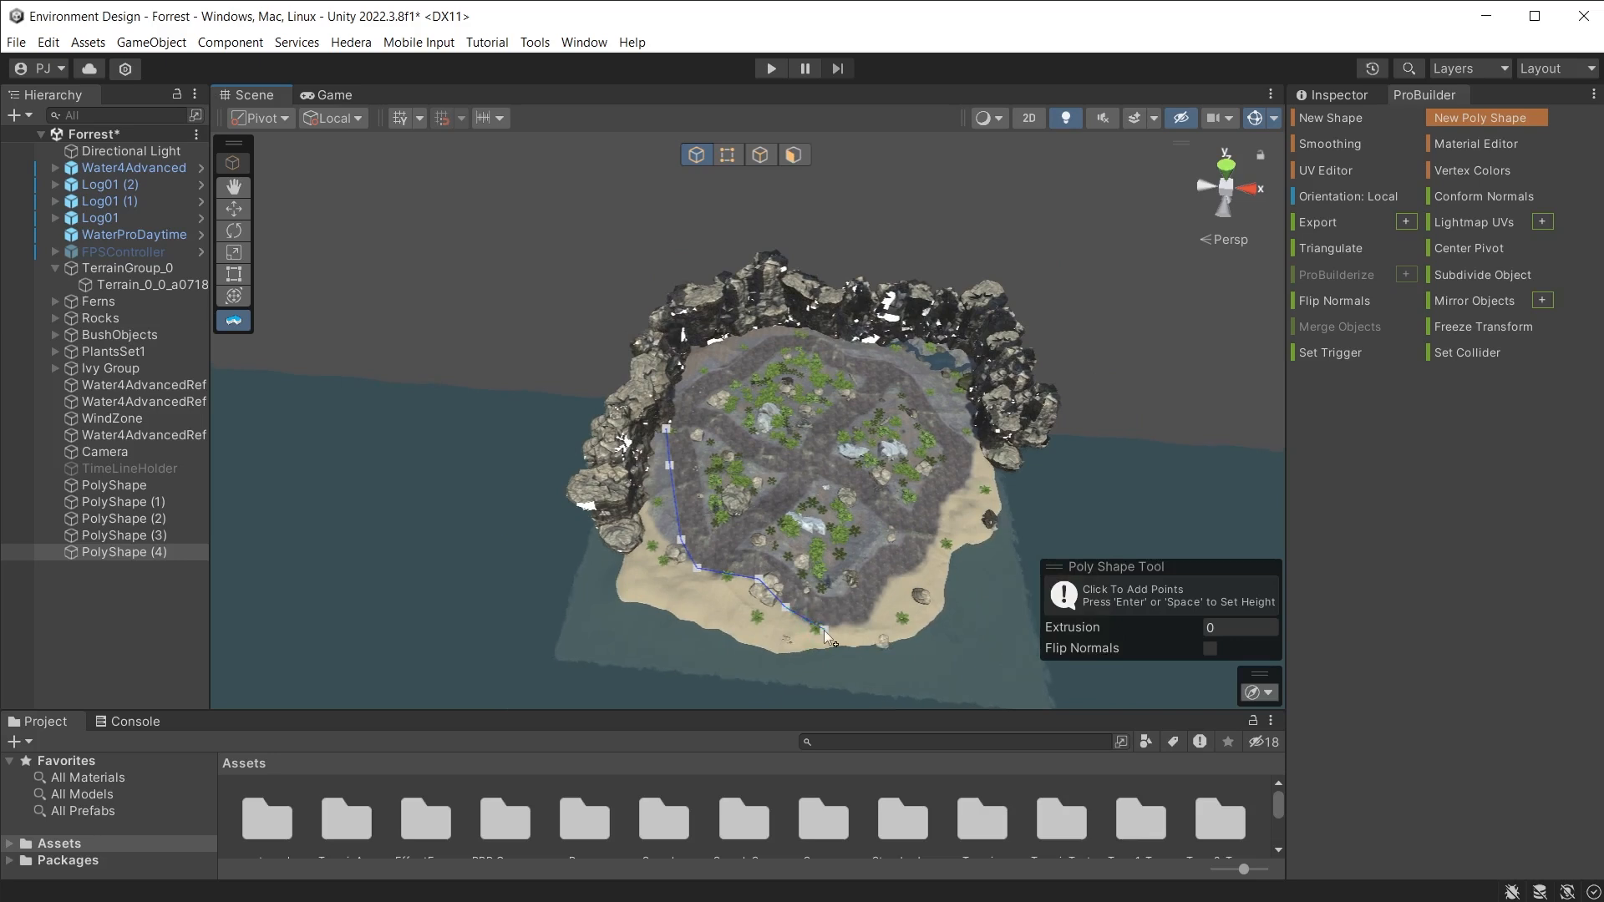
pyautogui.click(862, 628)
pyautogui.click(879, 598)
pyautogui.click(924, 560)
pyautogui.click(941, 523)
pyautogui.click(940, 503)
pyautogui.click(967, 482)
pyautogui.click(972, 444)
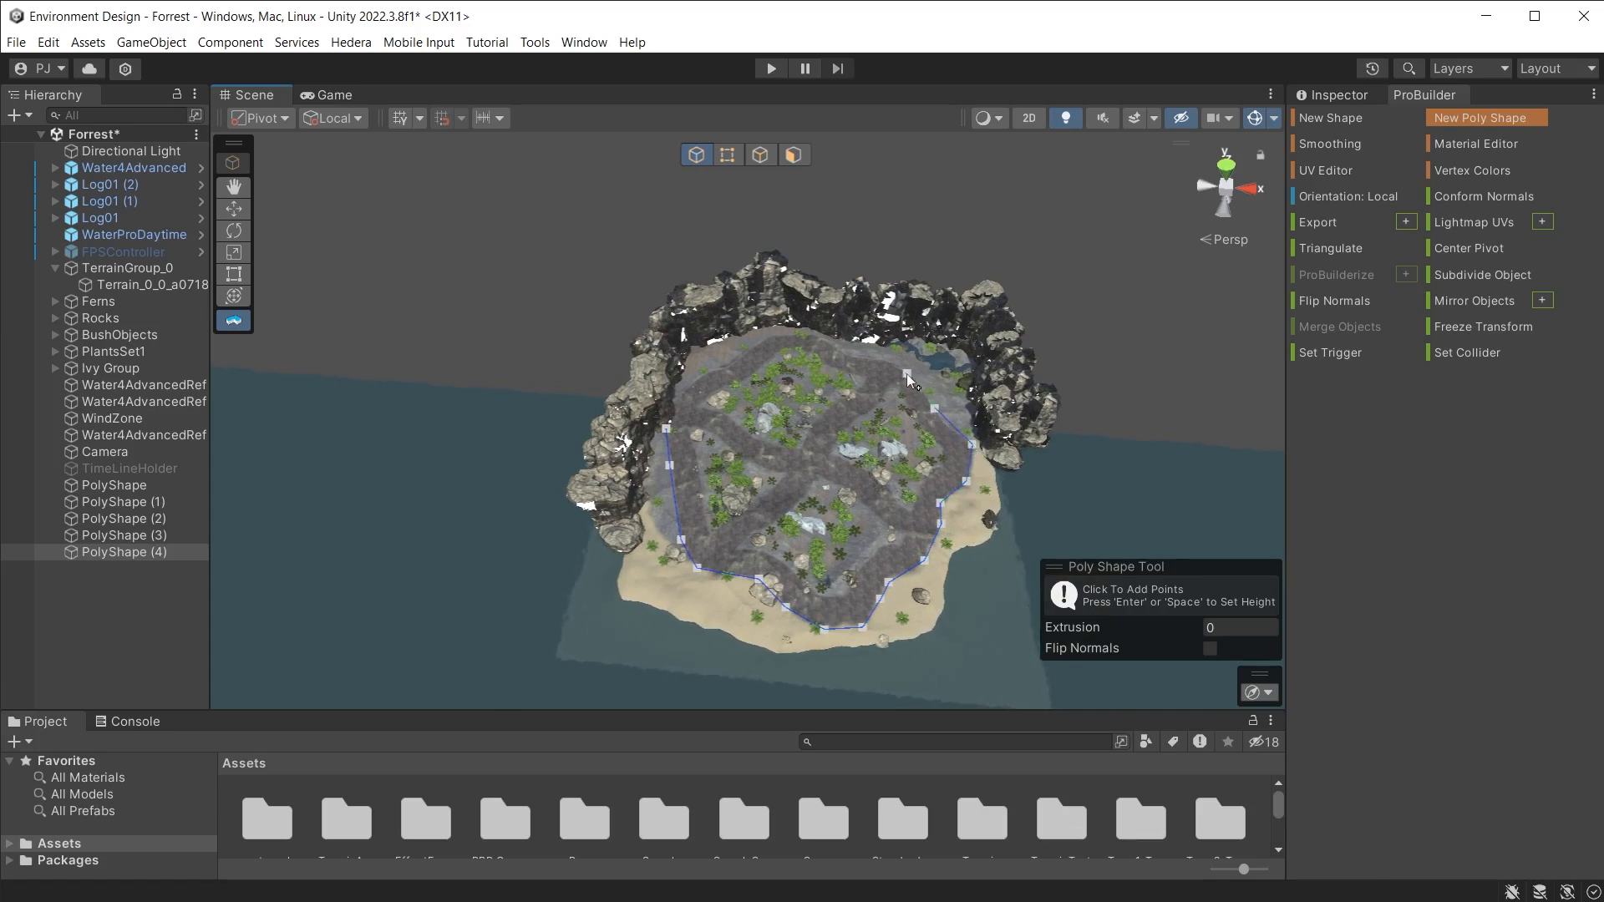
# Step: Place widely spaced outer points in the water around the beach and close the outline at its starting point
pyautogui.click(1060, 284)
pyautogui.scroll(-2, 1167, 533)
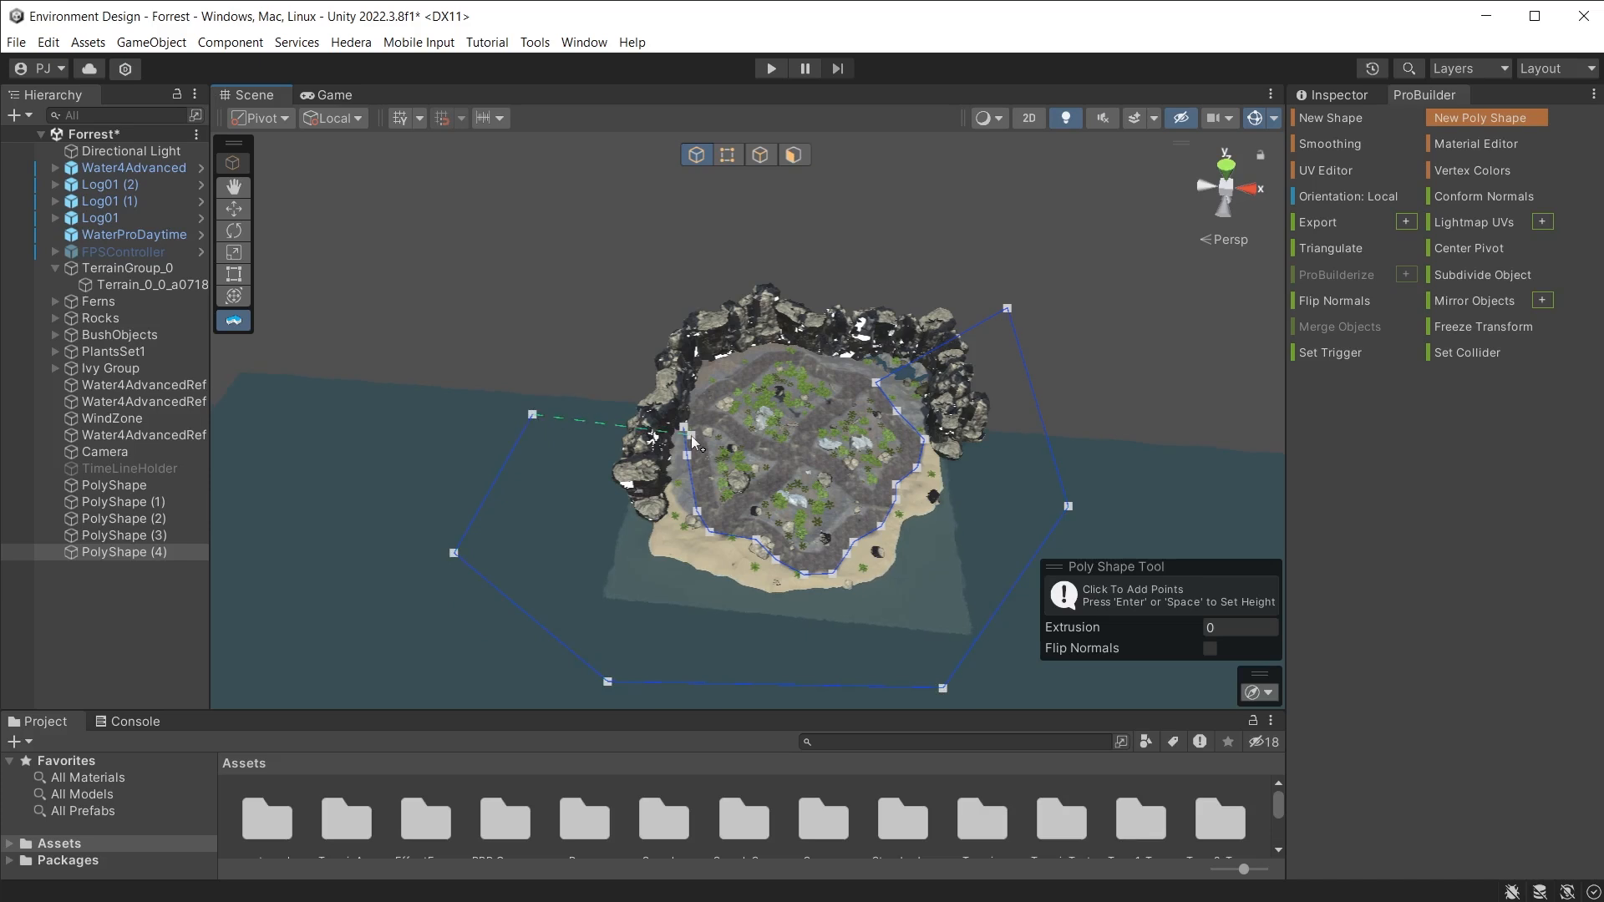
pyautogui.press('Return')
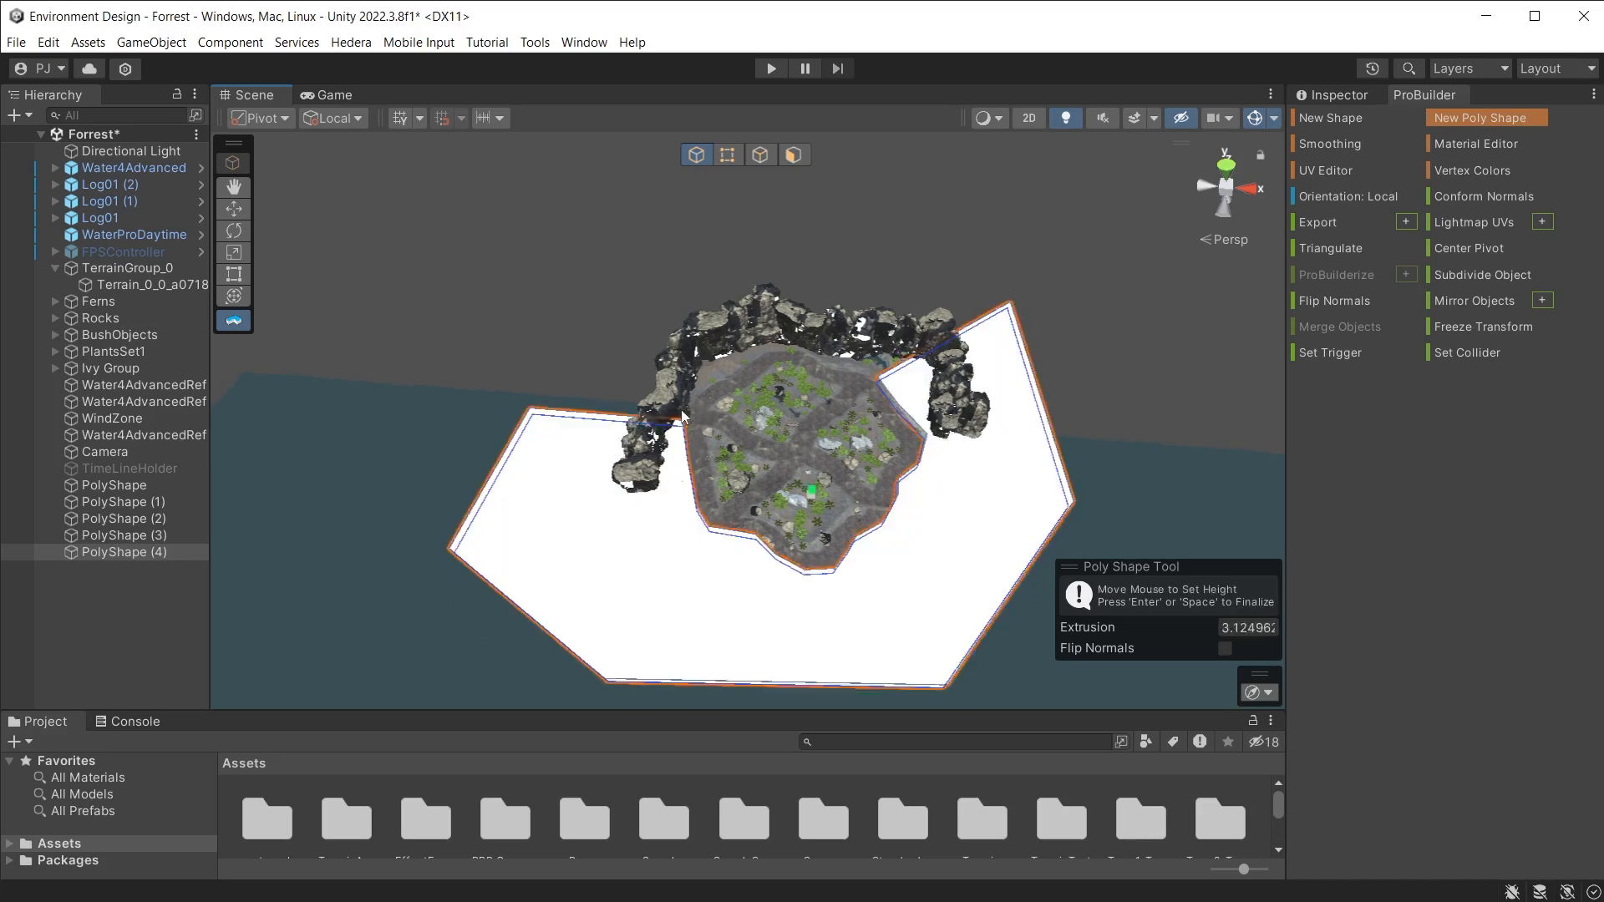
# Step: Extrude the beach boundary poly shape with a height of 12 and deselect it
pyautogui.click(684, 408)
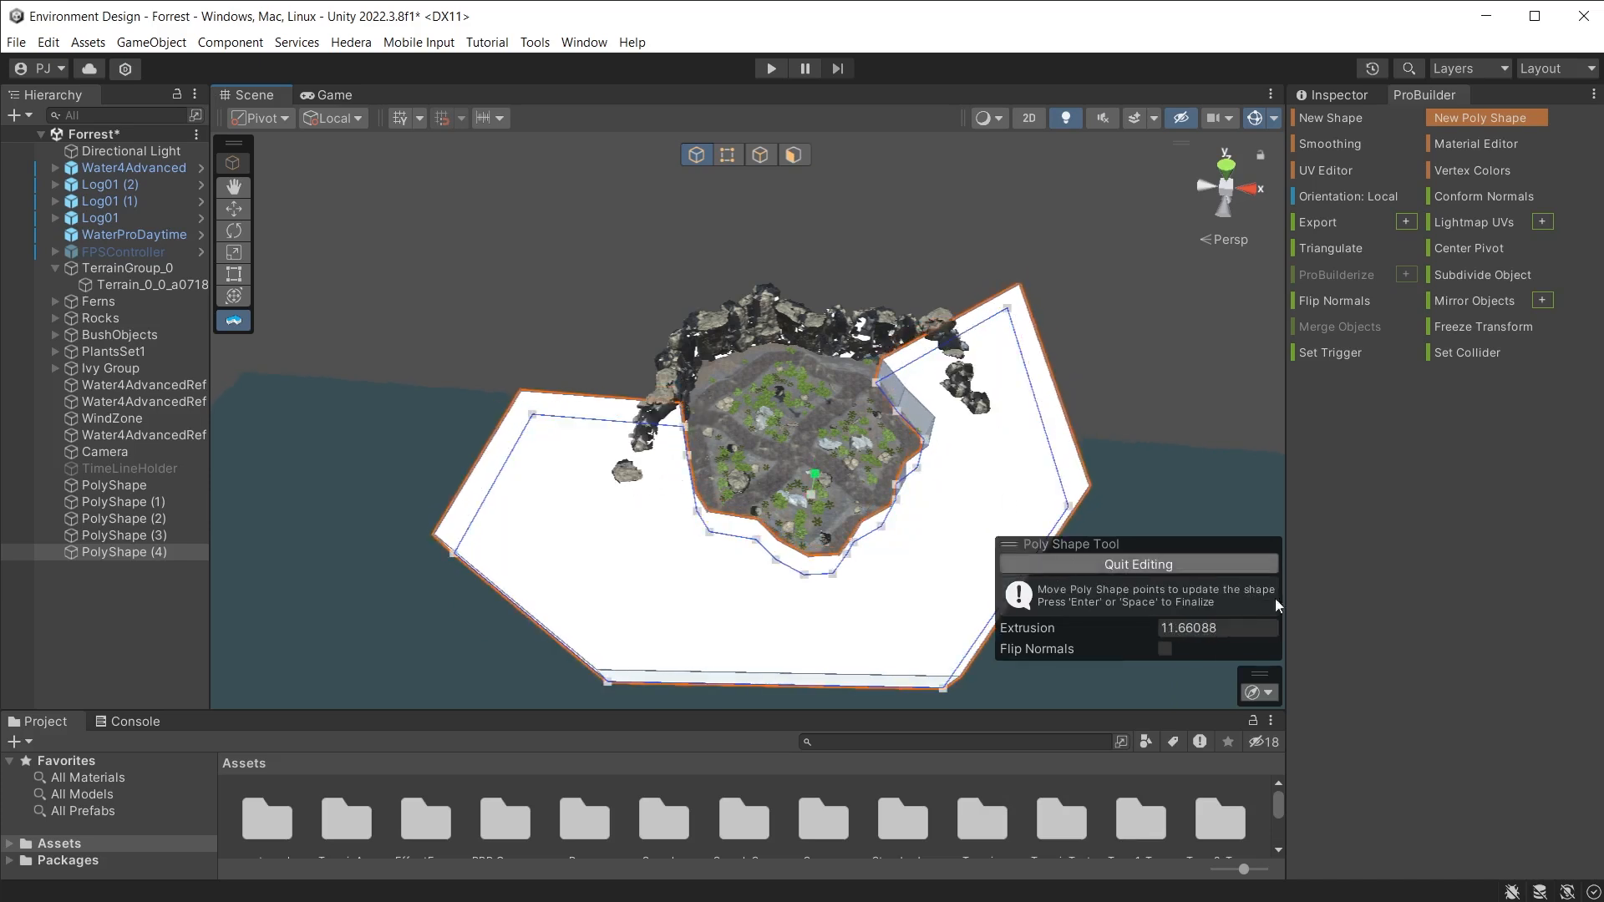
pyautogui.click(1227, 633)
pyautogui.write('12')
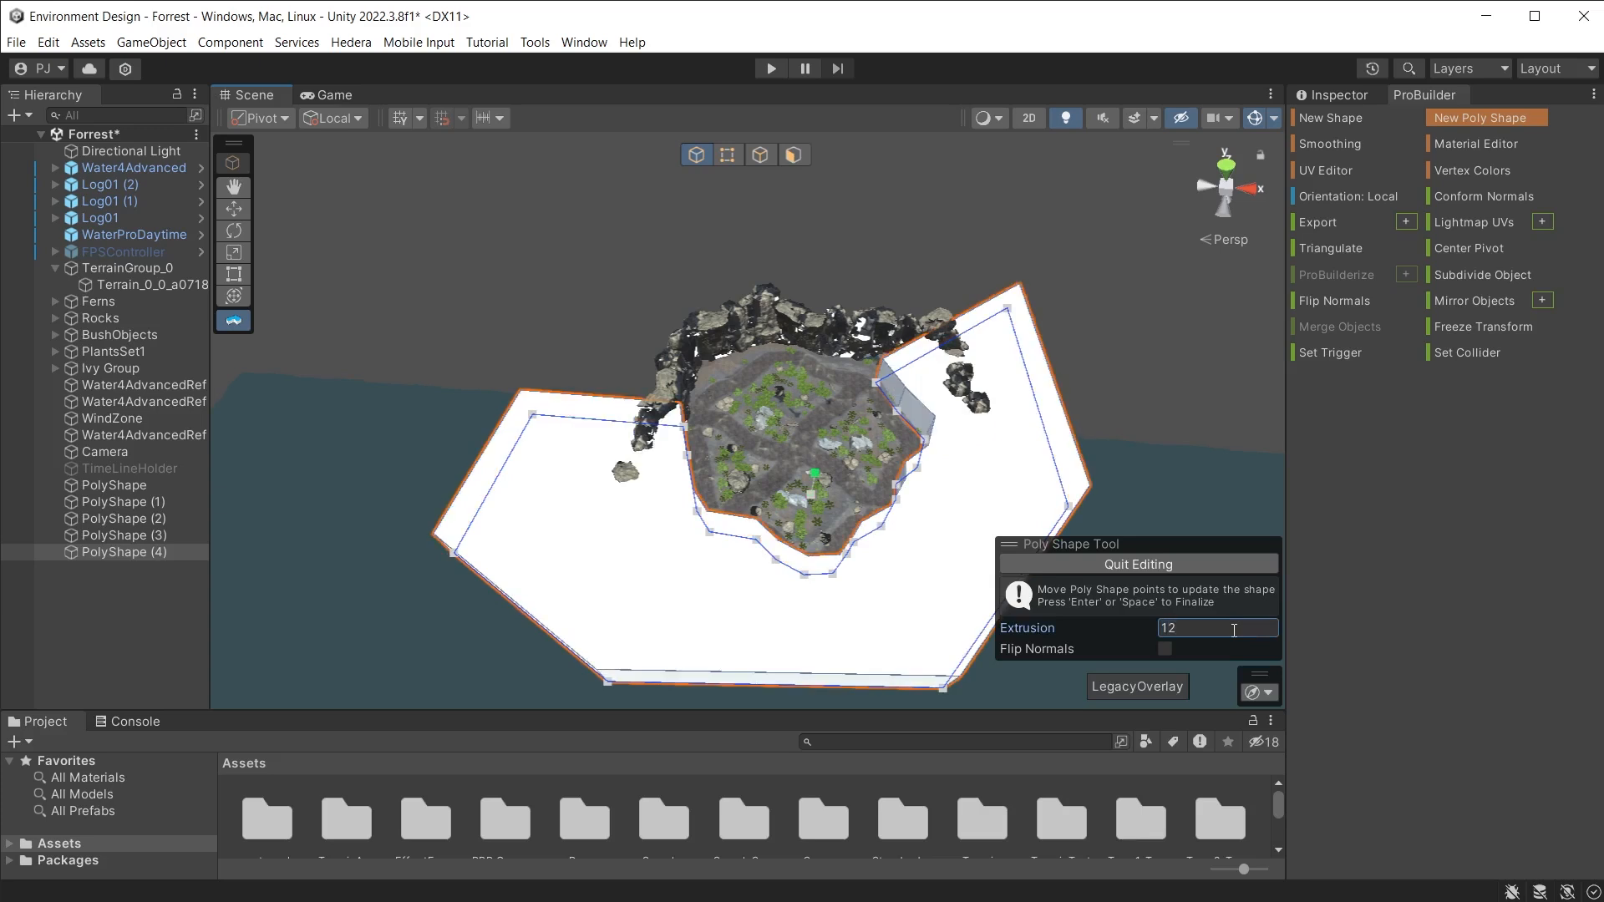
pyautogui.rightClick(1403, 579)
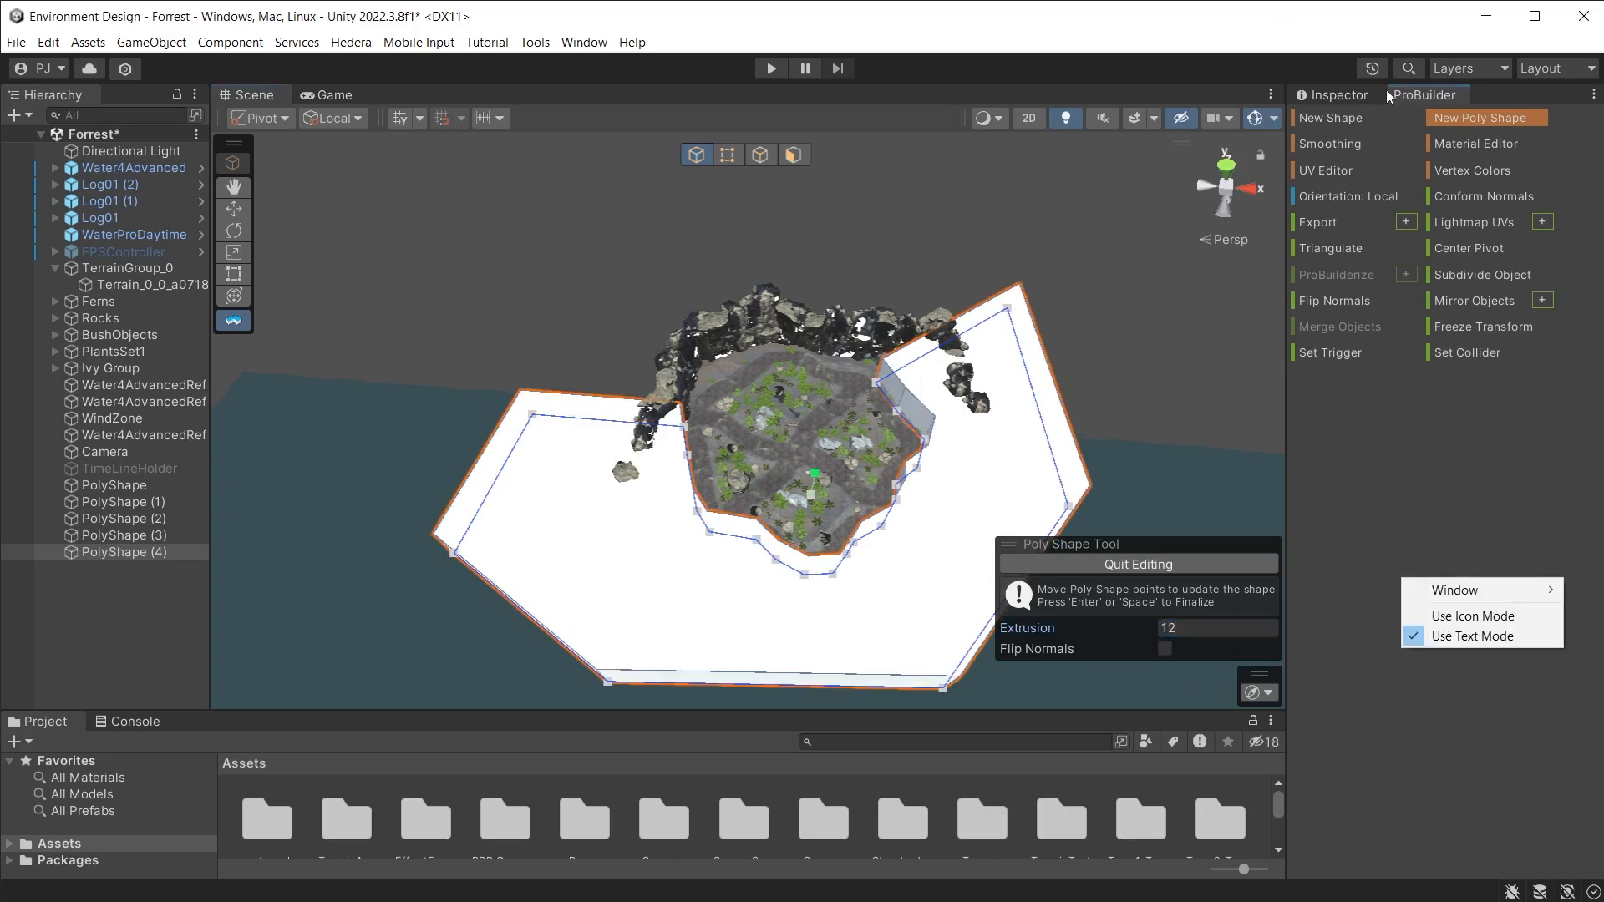
pyautogui.click(94, 613)
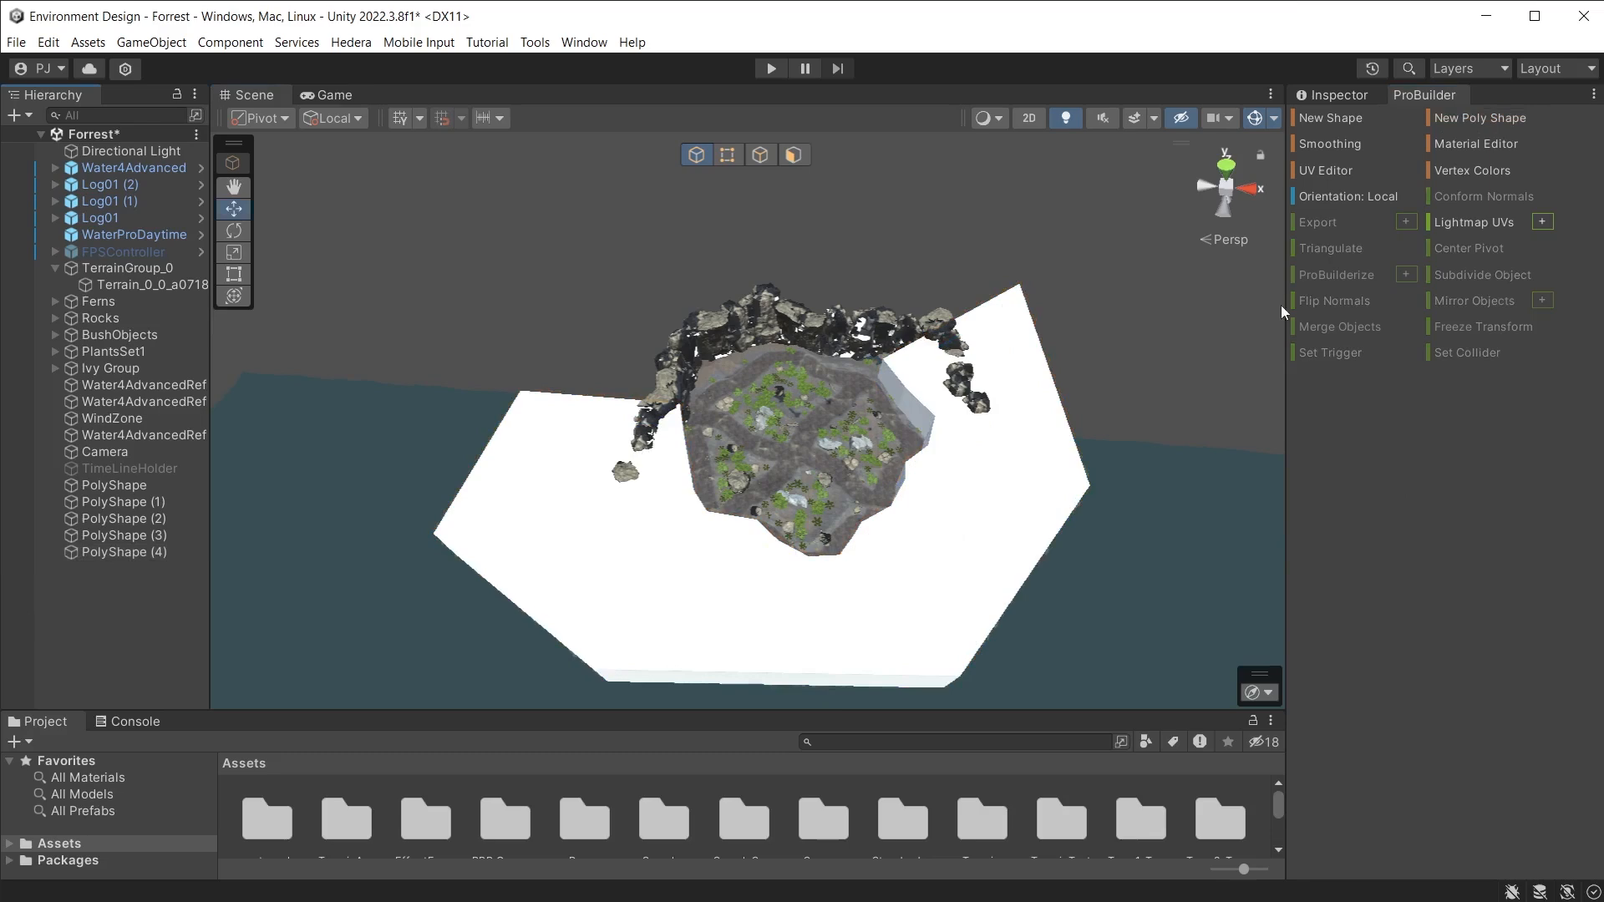
# Step: Start a new poly shape at the beach collider's corner and place points along the inner foot of the rock wall
pyautogui.click(1495, 122)
pyautogui.scroll(4, 670, 337)
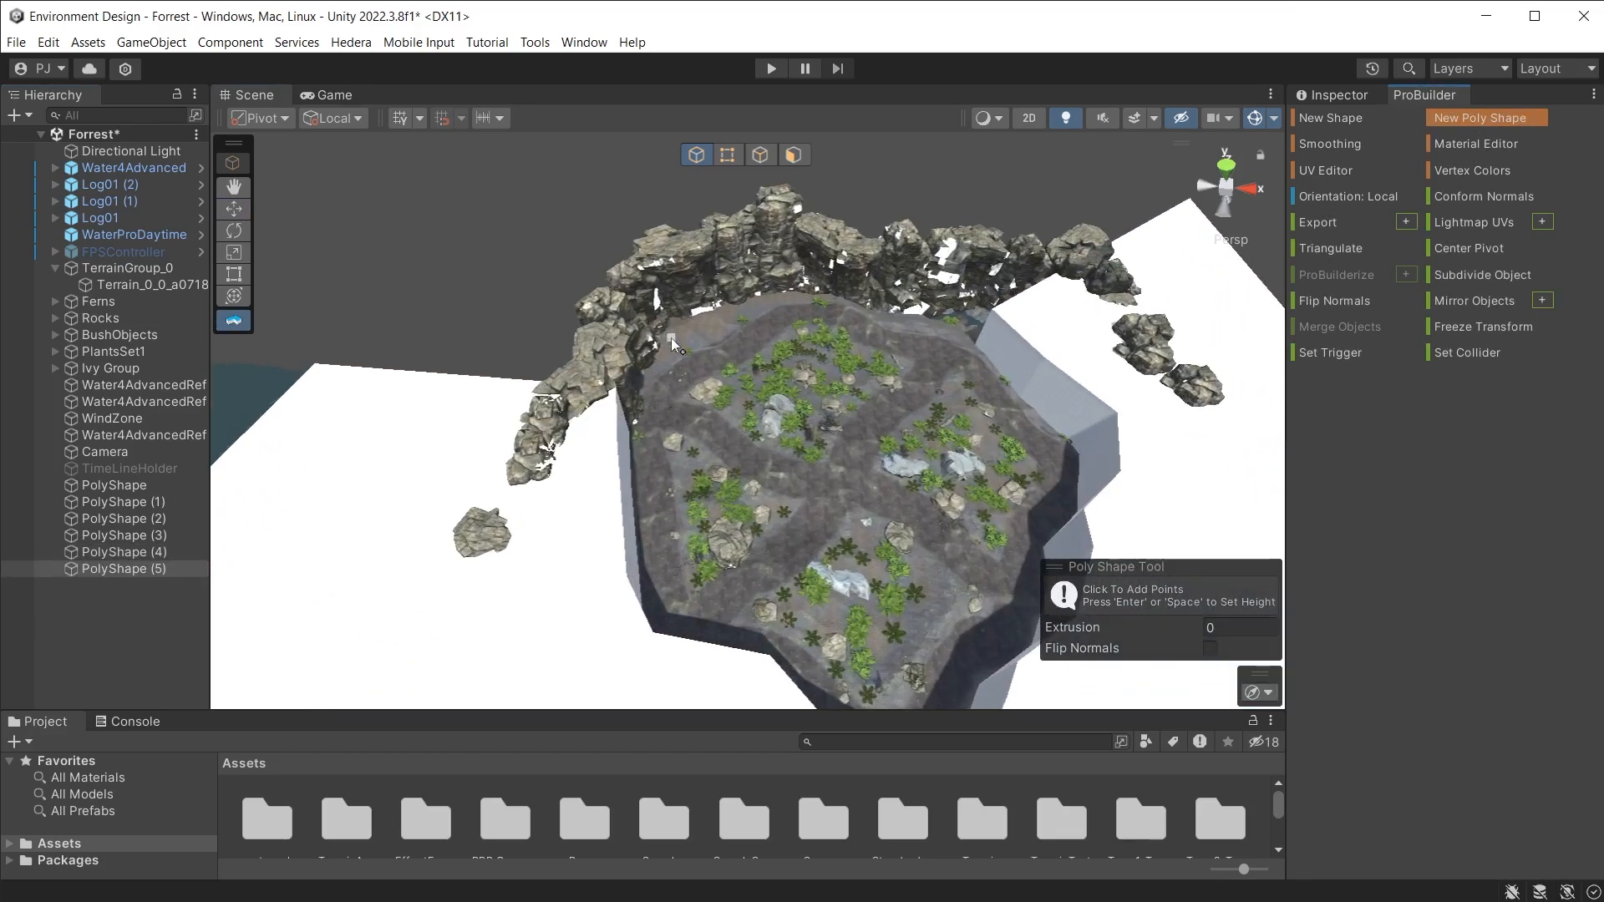
pyautogui.moveTo(670, 337); pyautogui.dragTo(761, 588, button='middle')
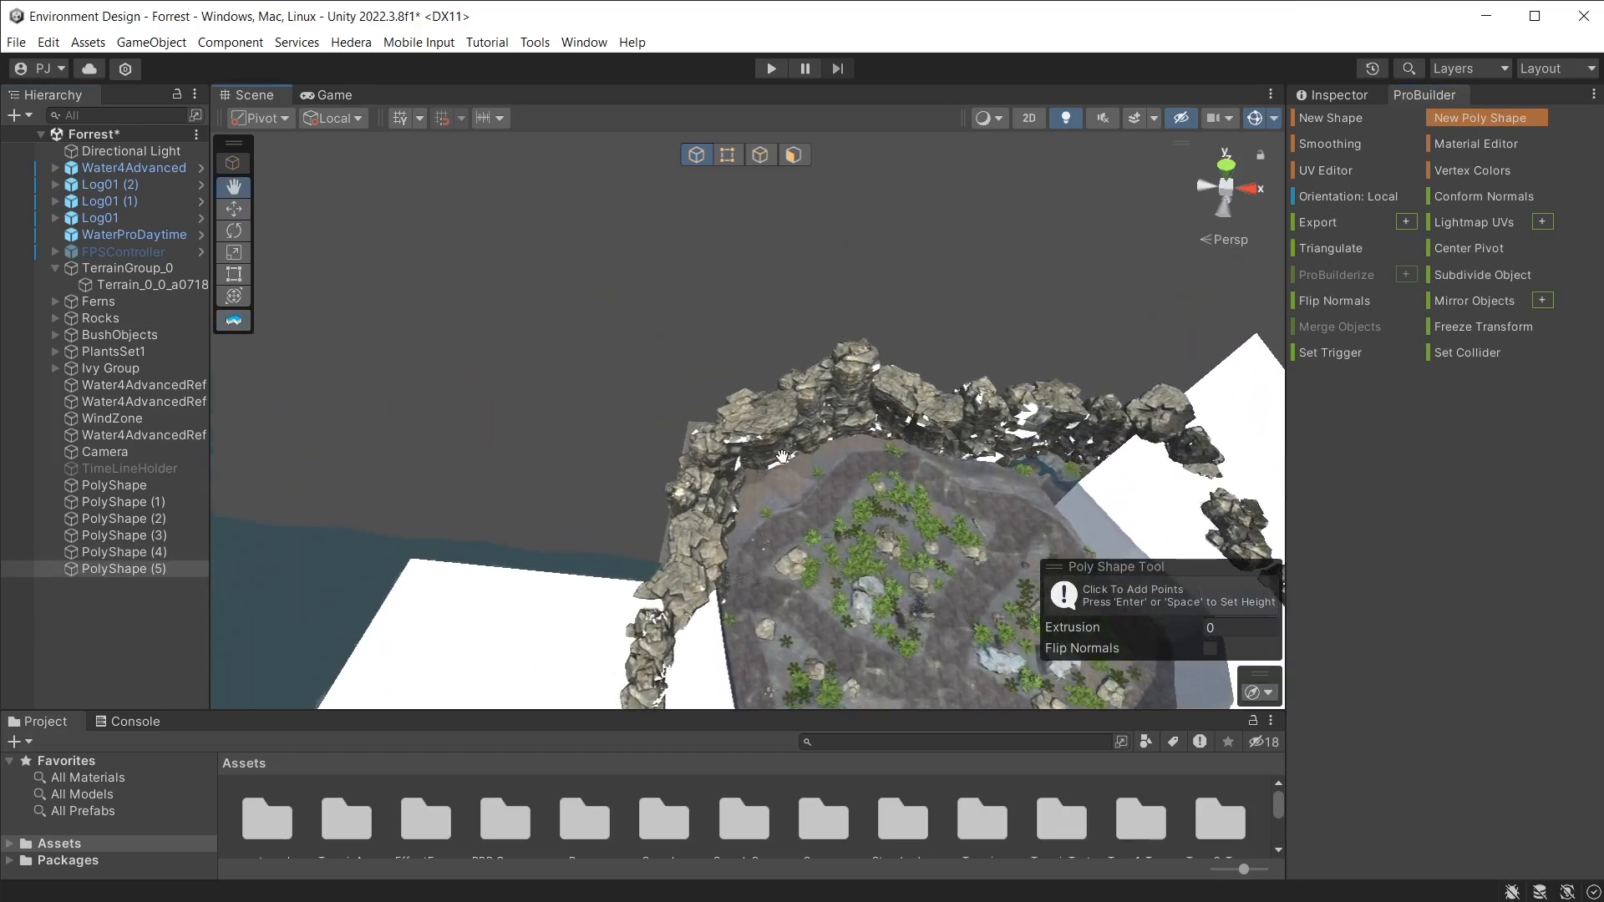
pyautogui.click(716, 584)
pyautogui.click(924, 456)
pyautogui.click(967, 488)
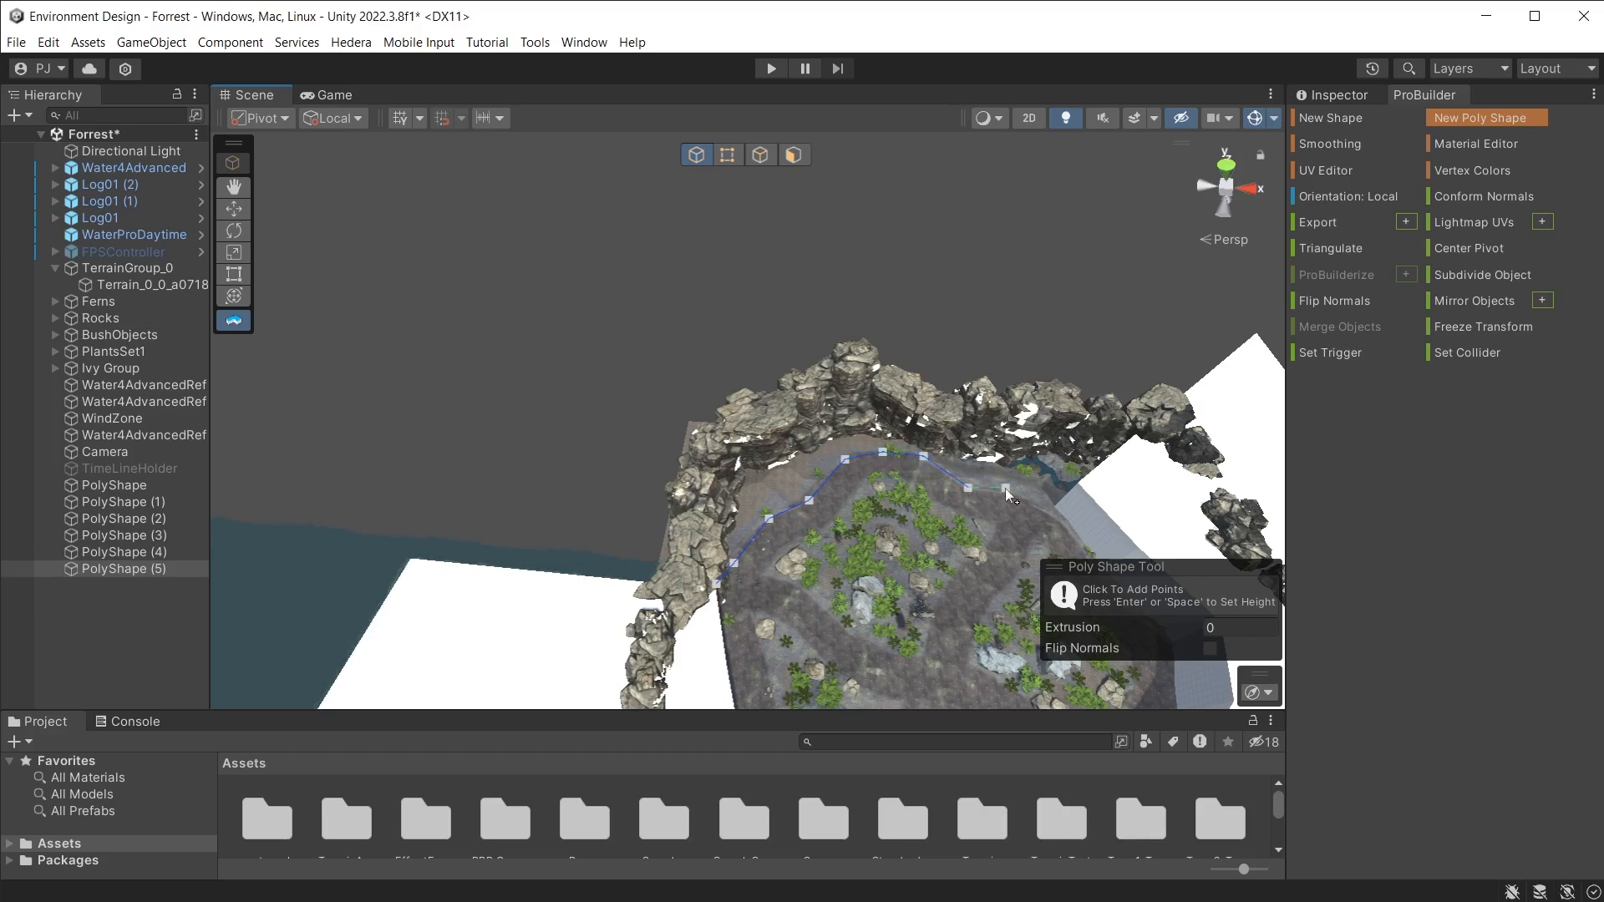
# Step: Continue the outline to the pond-side end, place wide outer points behind the rock wall, and close it at its starting point
pyautogui.click(1059, 497)
pyautogui.click(1206, 377)
pyautogui.click(1001, 179)
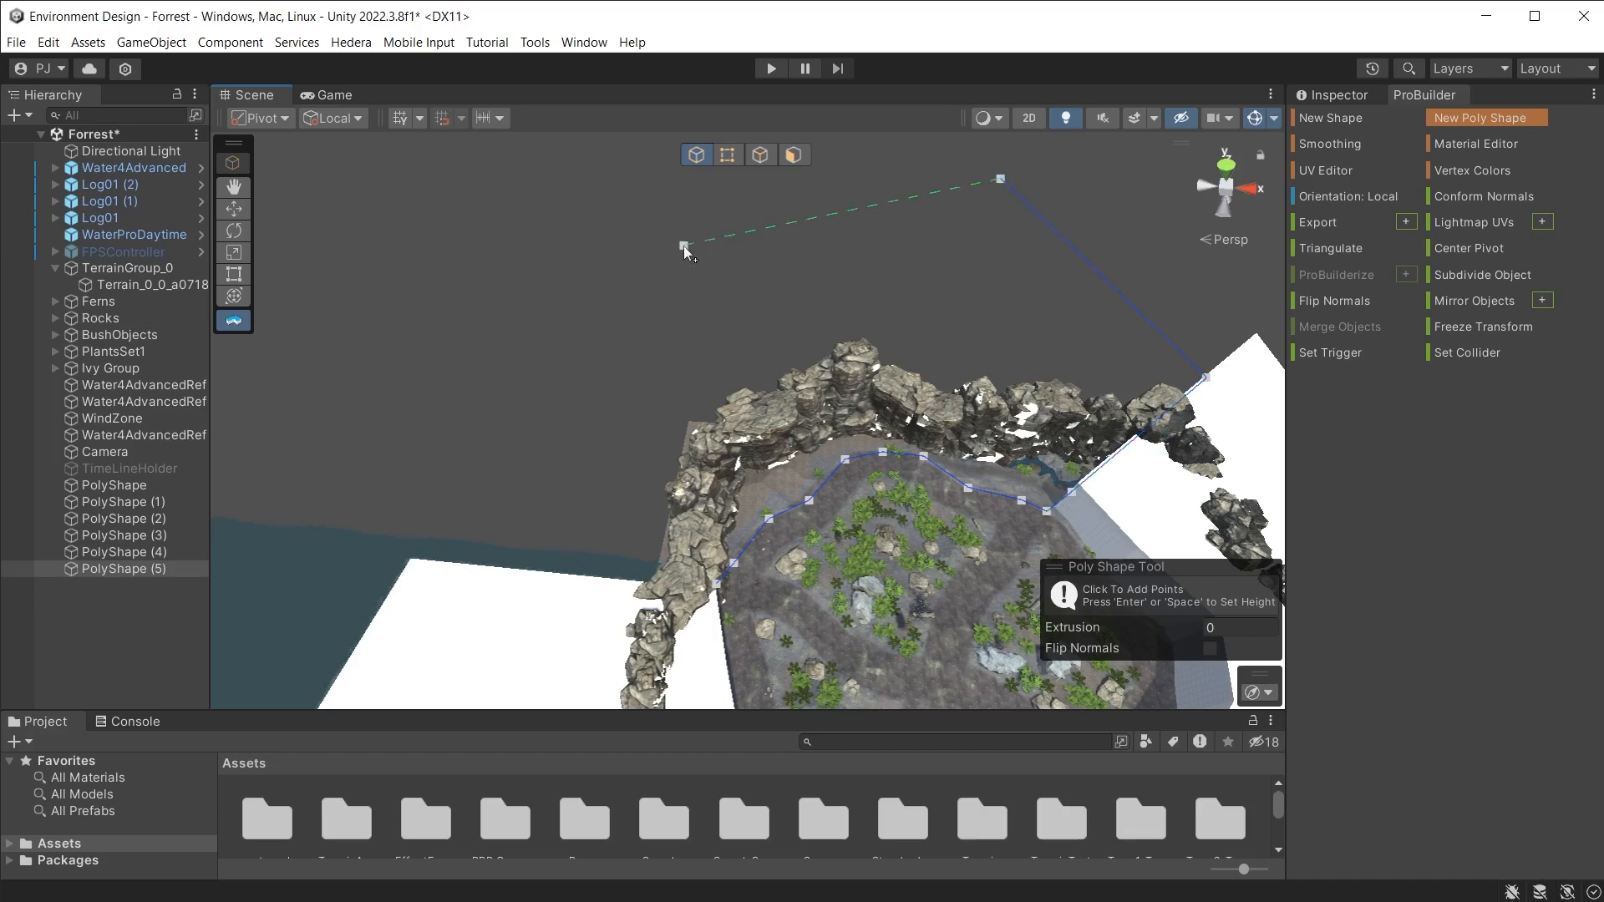
pyautogui.click(550, 410)
pyautogui.click(531, 567)
pyautogui.click(716, 589)
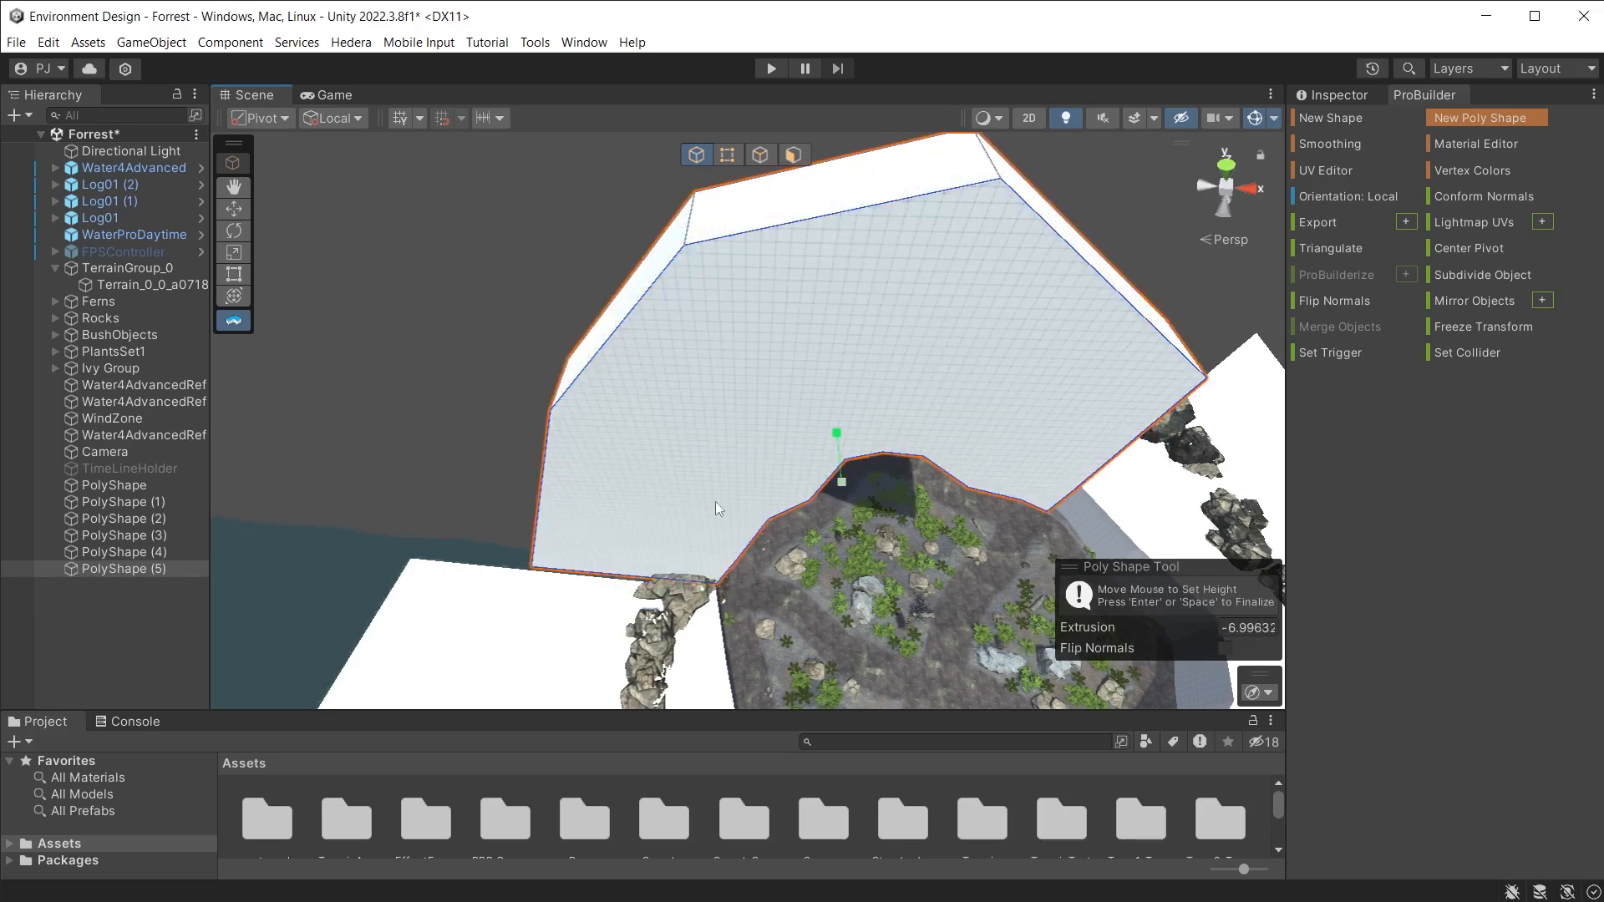
# Step: Try to extrude the rock wall poly shape with a height of 12
pyautogui.click(714, 473)
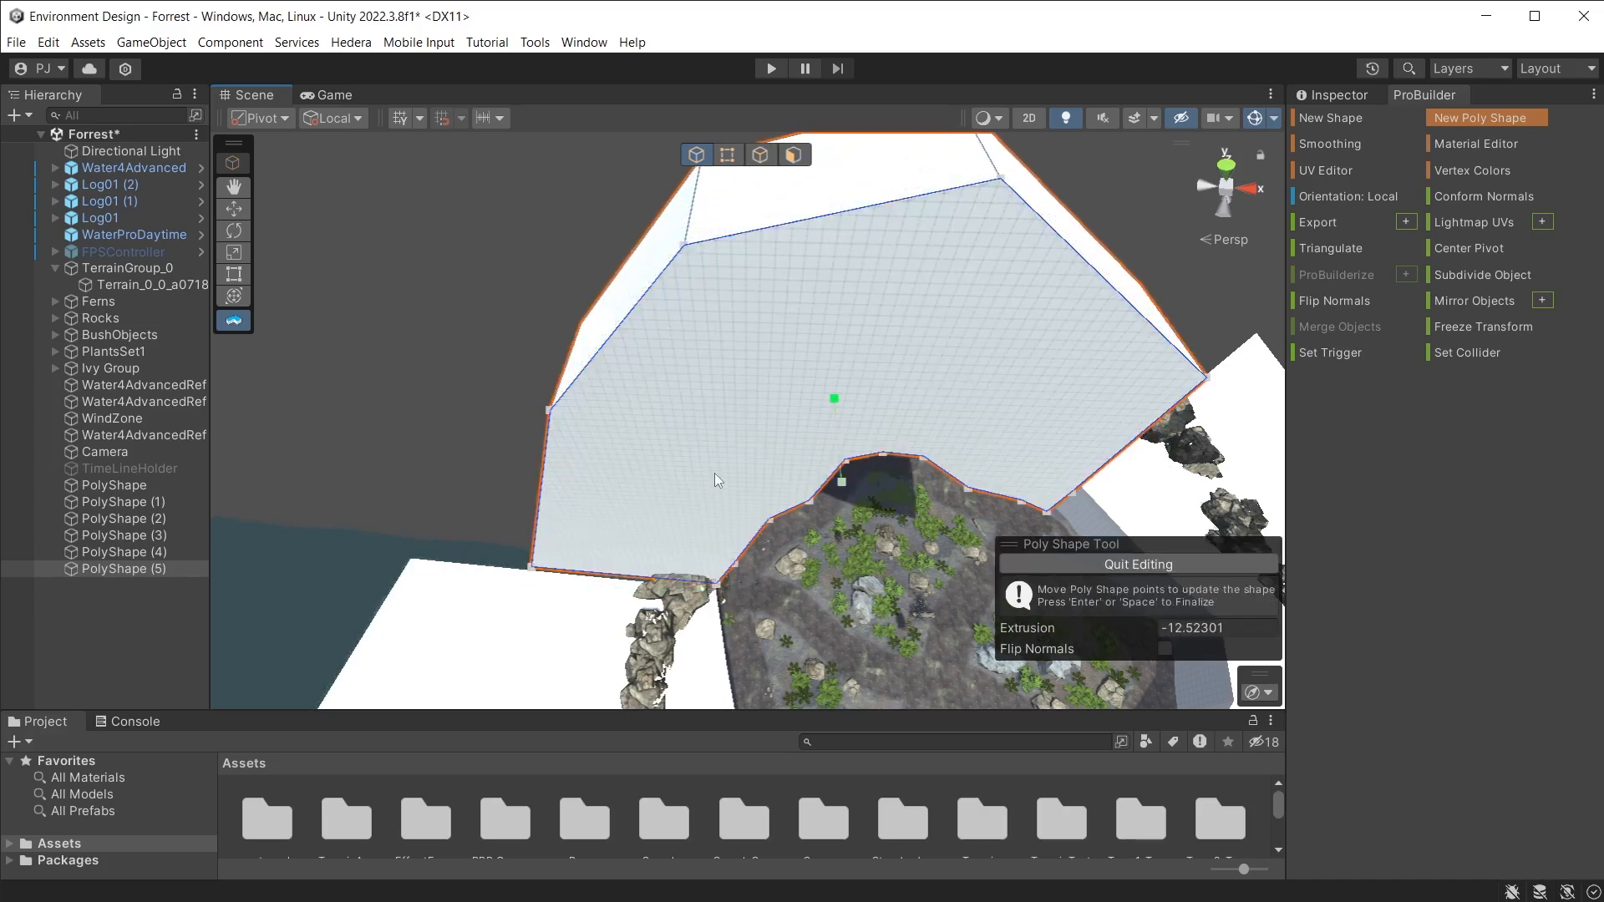
pyautogui.click(1253, 627)
pyautogui.write('12')
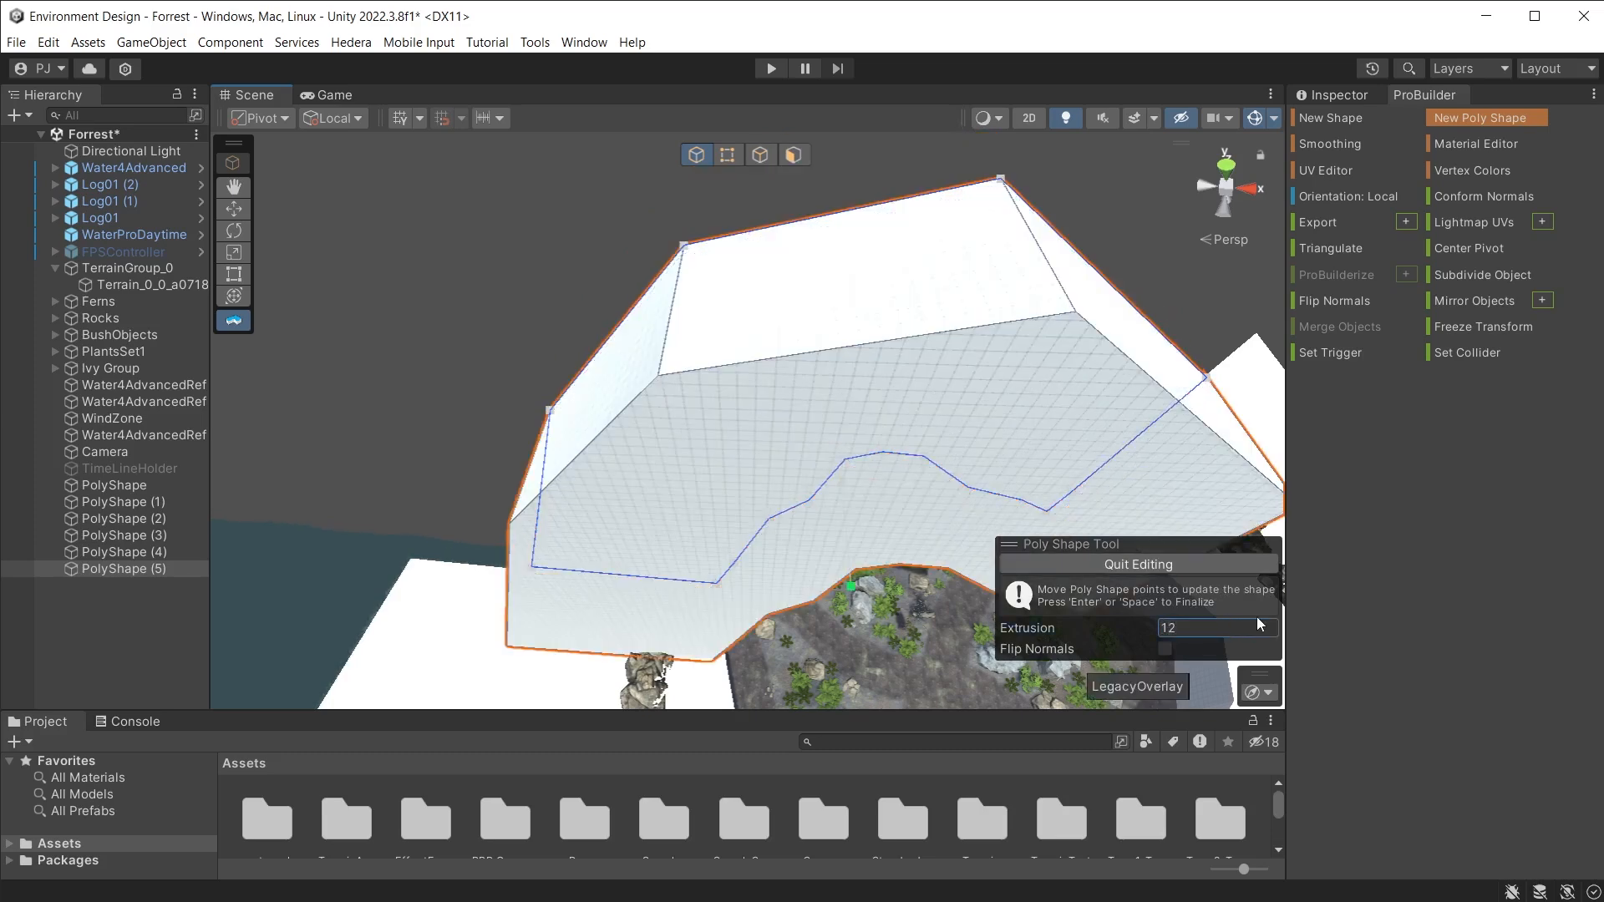
pyautogui.moveTo(476, 238); pyautogui.dragTo(754, 358, button='right')
pyautogui.moveTo(754, 358); pyautogui.dragTo(483, 244, button='middle')
pyautogui.moveTo(655, 265); pyautogui.dragTo(323, 168, button='right')
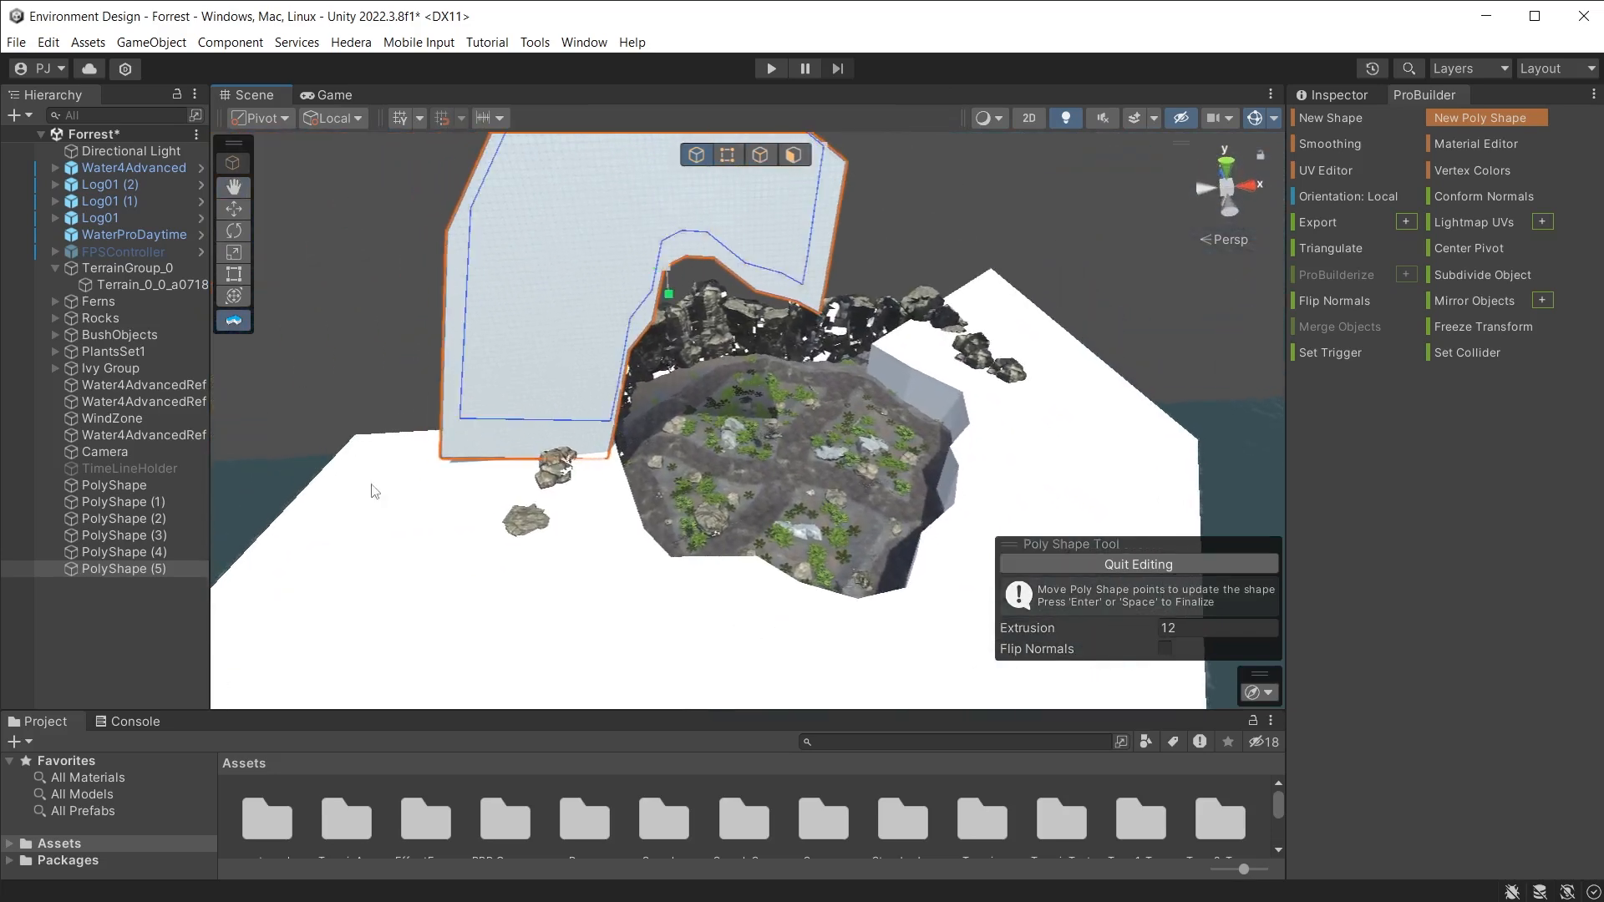
# Step: Deselect the rock wall poly shape and delete it from the scene
pyautogui.click(92, 630)
pyautogui.click(99, 572)
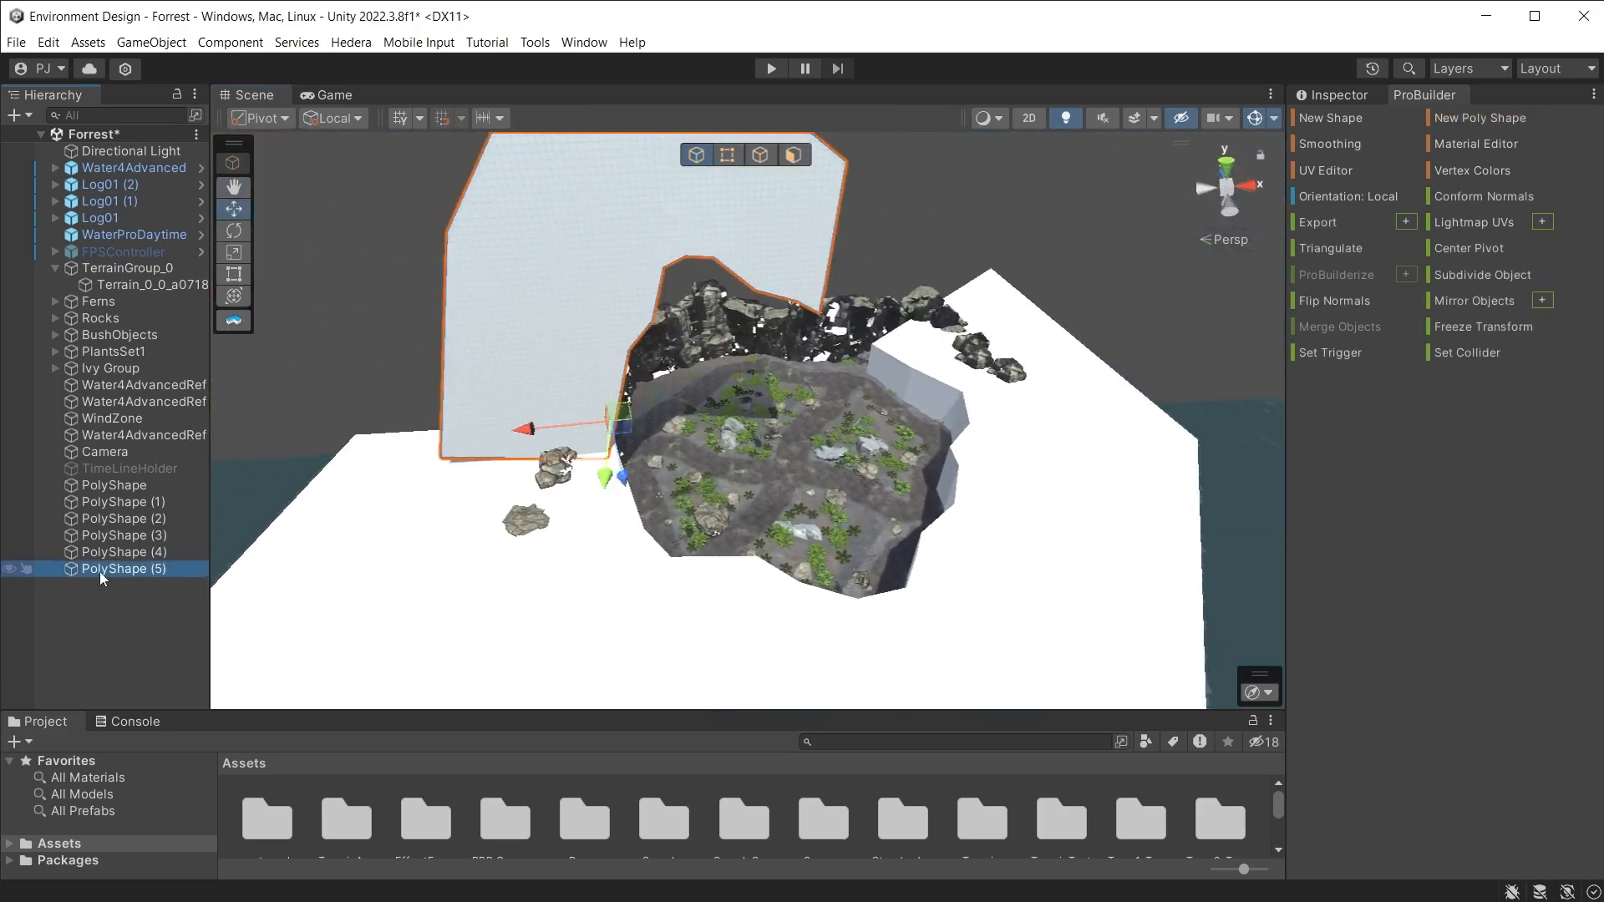
pyautogui.press('Delete')
# Step: Start a new poly shape midway along the rock wall's inner foot and place points toward the beach collider's corner near the pond
pyautogui.moveTo(765, 458); pyautogui.dragTo(700, 329, button='right')
pyautogui.moveTo(700, 329); pyautogui.dragTo(951, 585, button='middle')
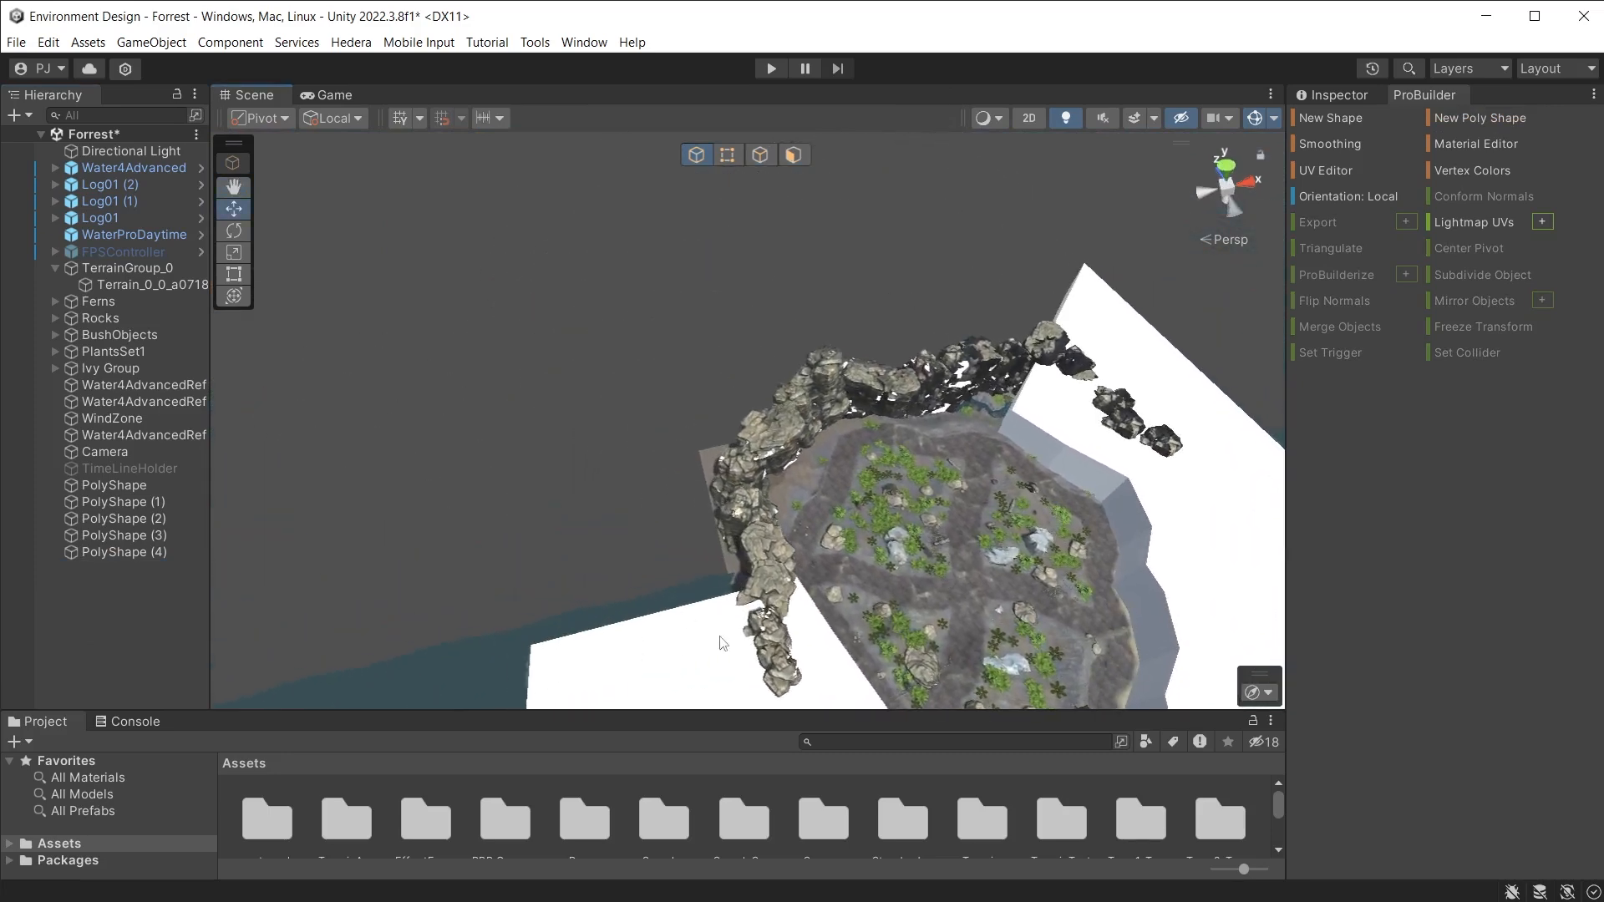
pyautogui.scroll(5, 884, 571)
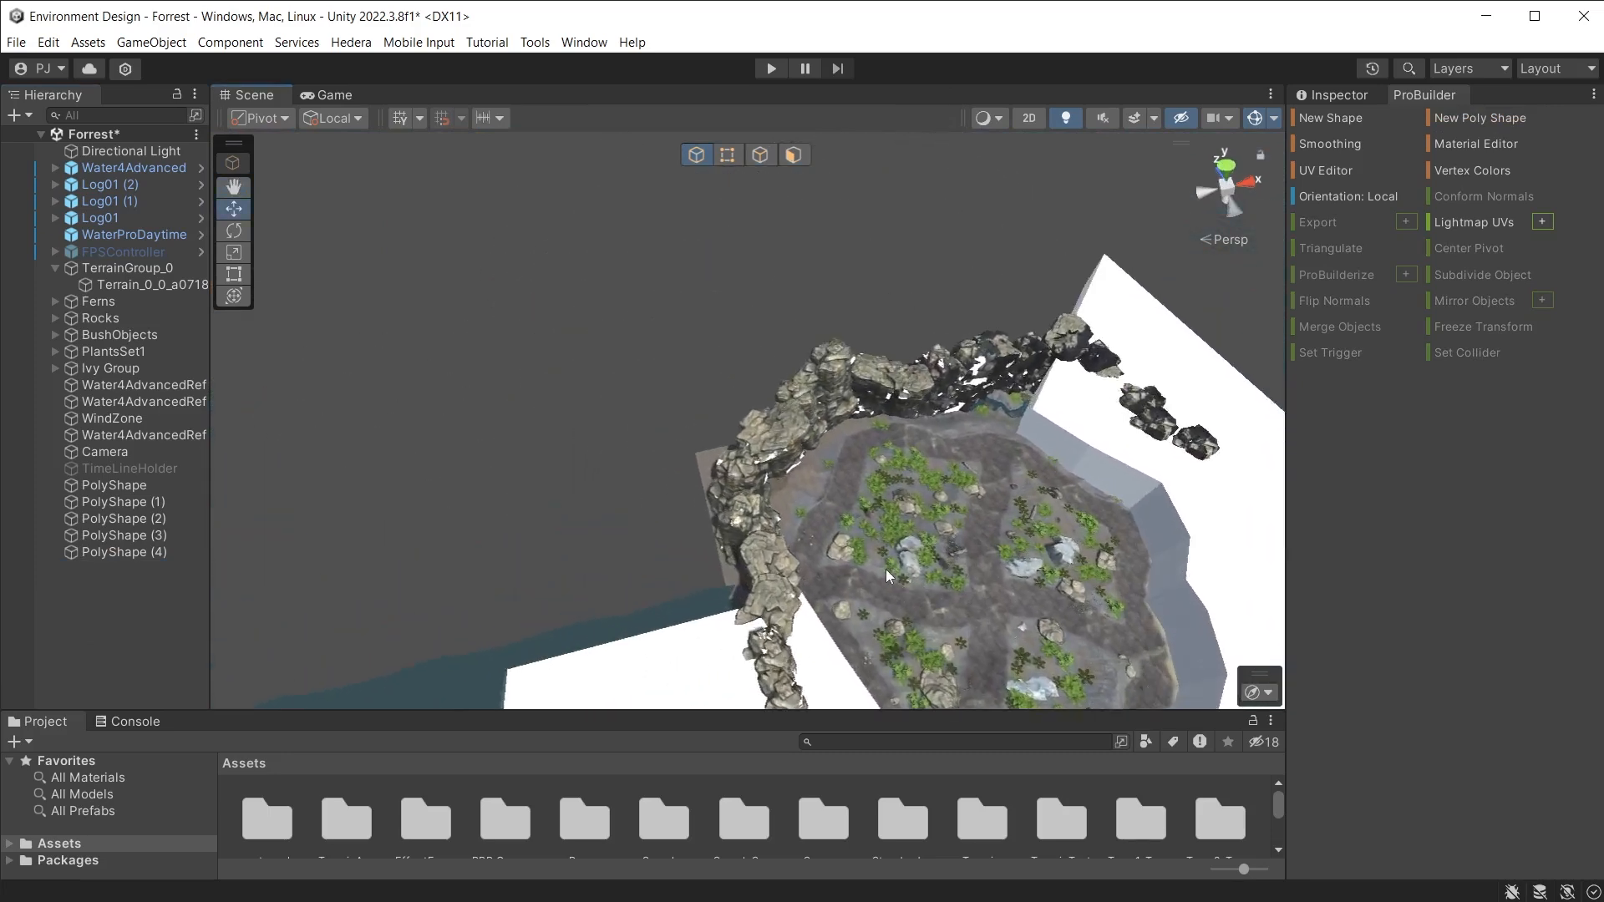
pyautogui.moveTo(880, 569); pyautogui.dragTo(998, 543, button='right')
pyautogui.moveTo(999, 543); pyautogui.dragTo(1122, 607, button='middle')
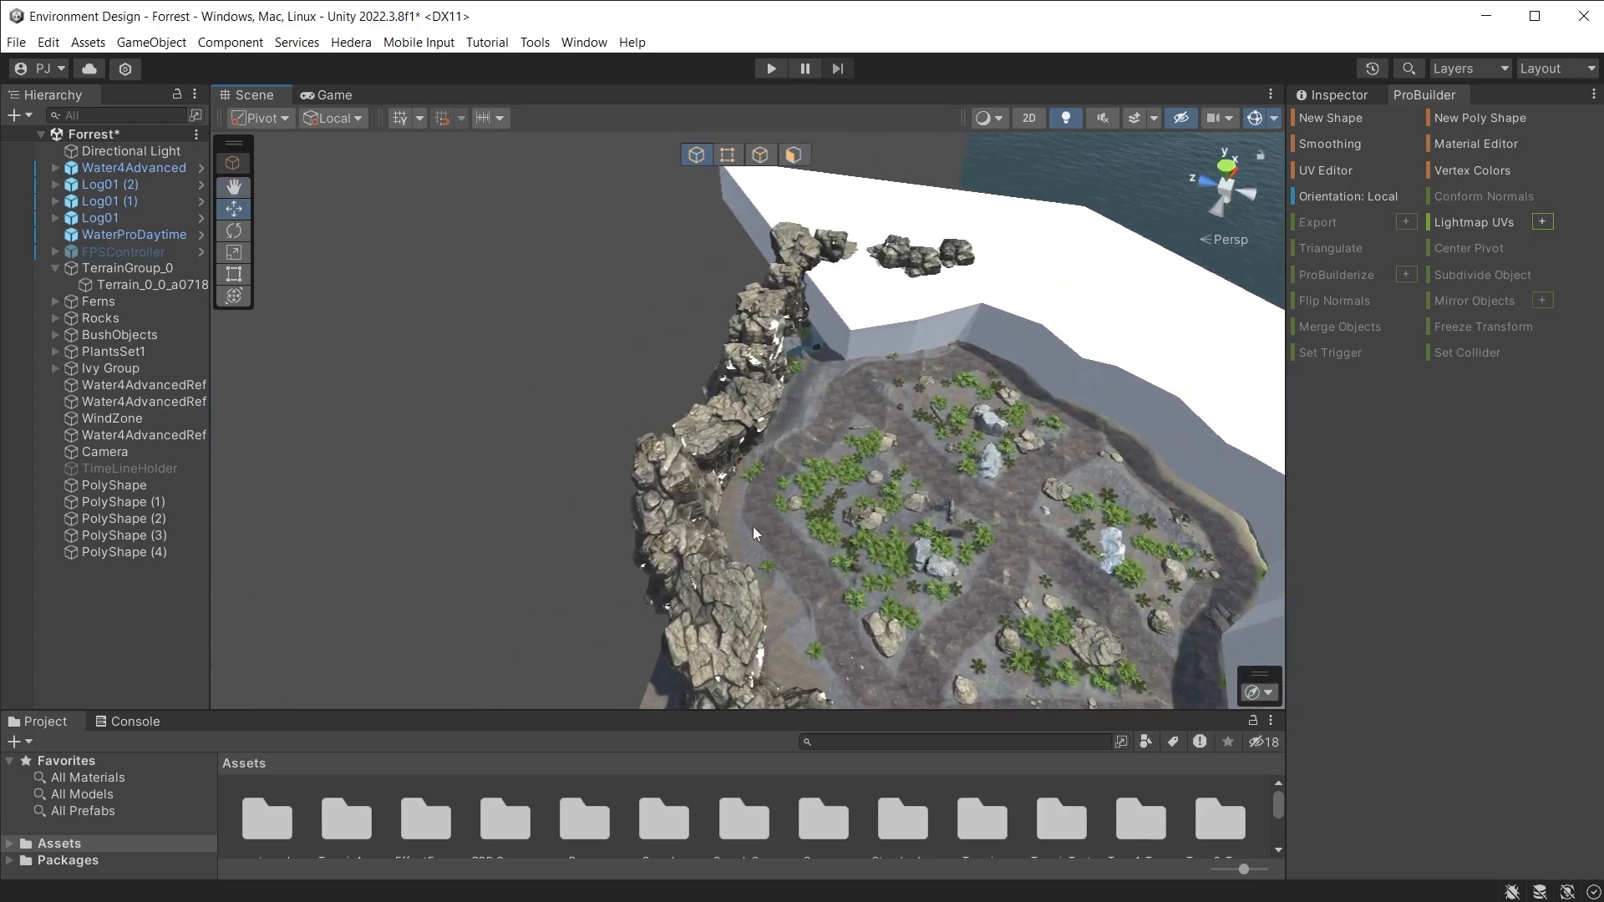
pyautogui.scroll(-2, 765, 527)
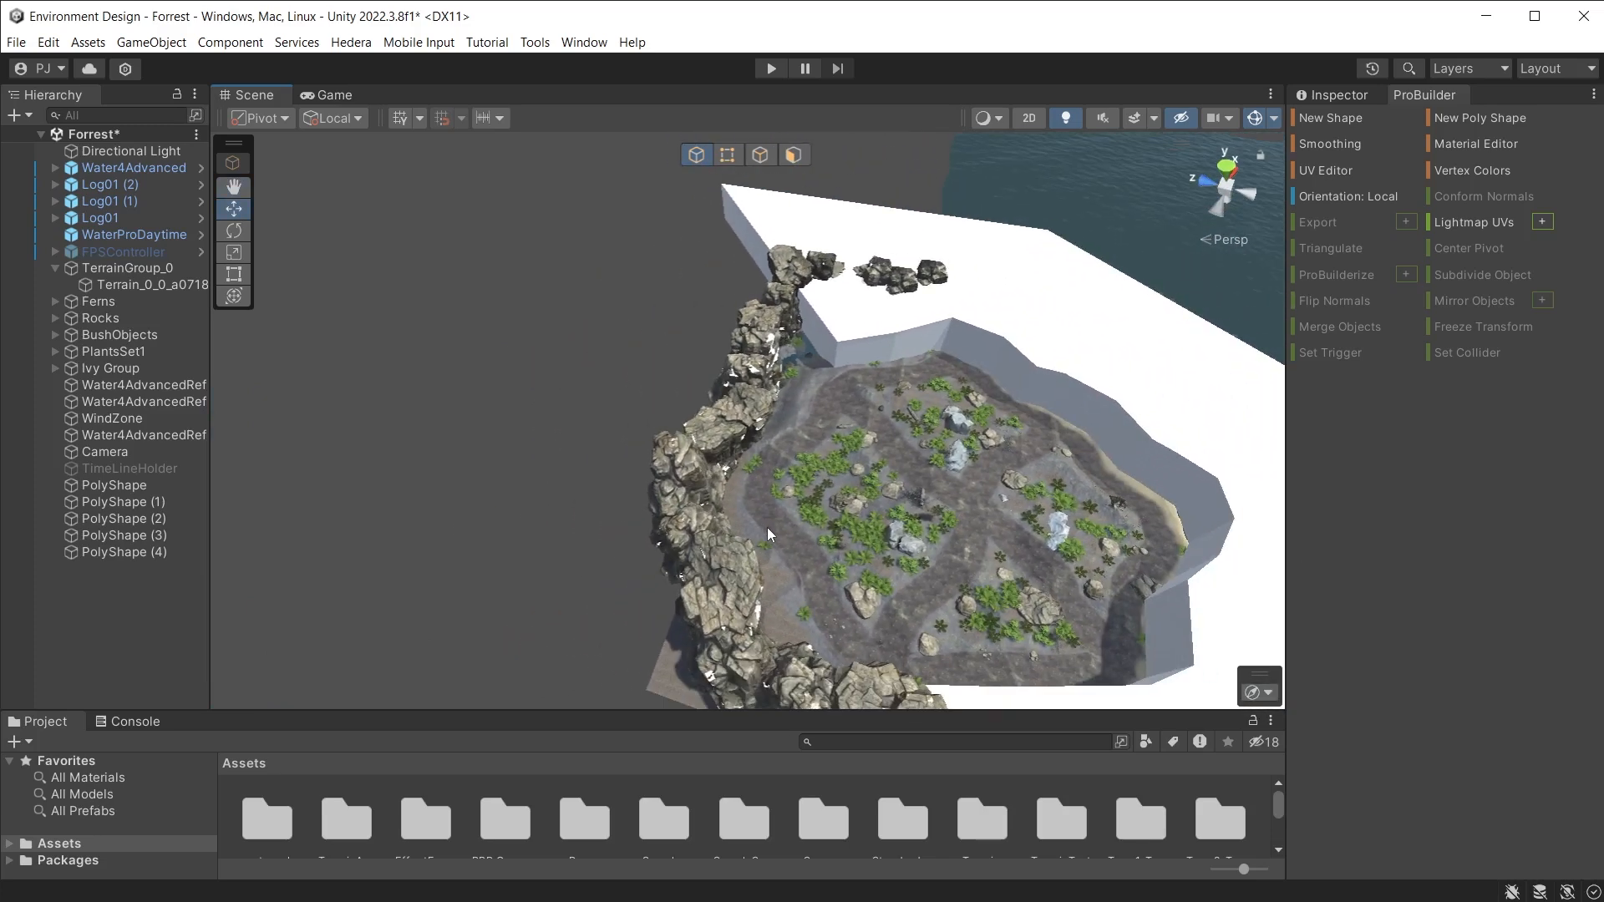
pyautogui.click(1470, 117)
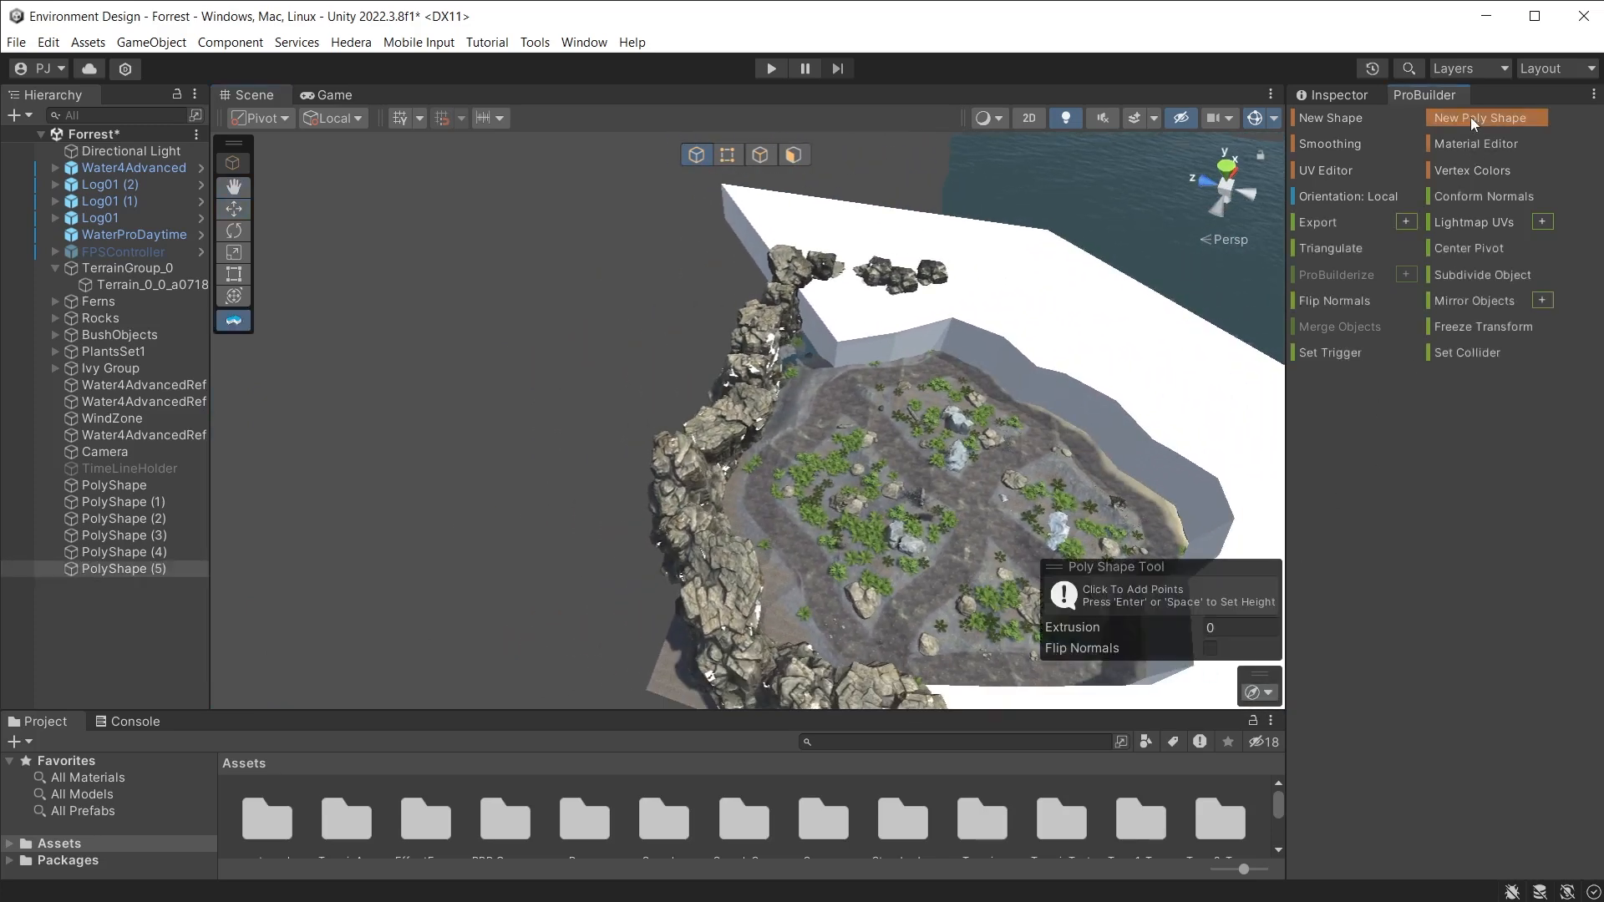
pyautogui.click(745, 515)
pyautogui.click(838, 370)
# Step: Place widely spaced outer points from the beach collider's far corner around the back of the rock wall to its other side
pyautogui.click(725, 217)
pyautogui.click(482, 467)
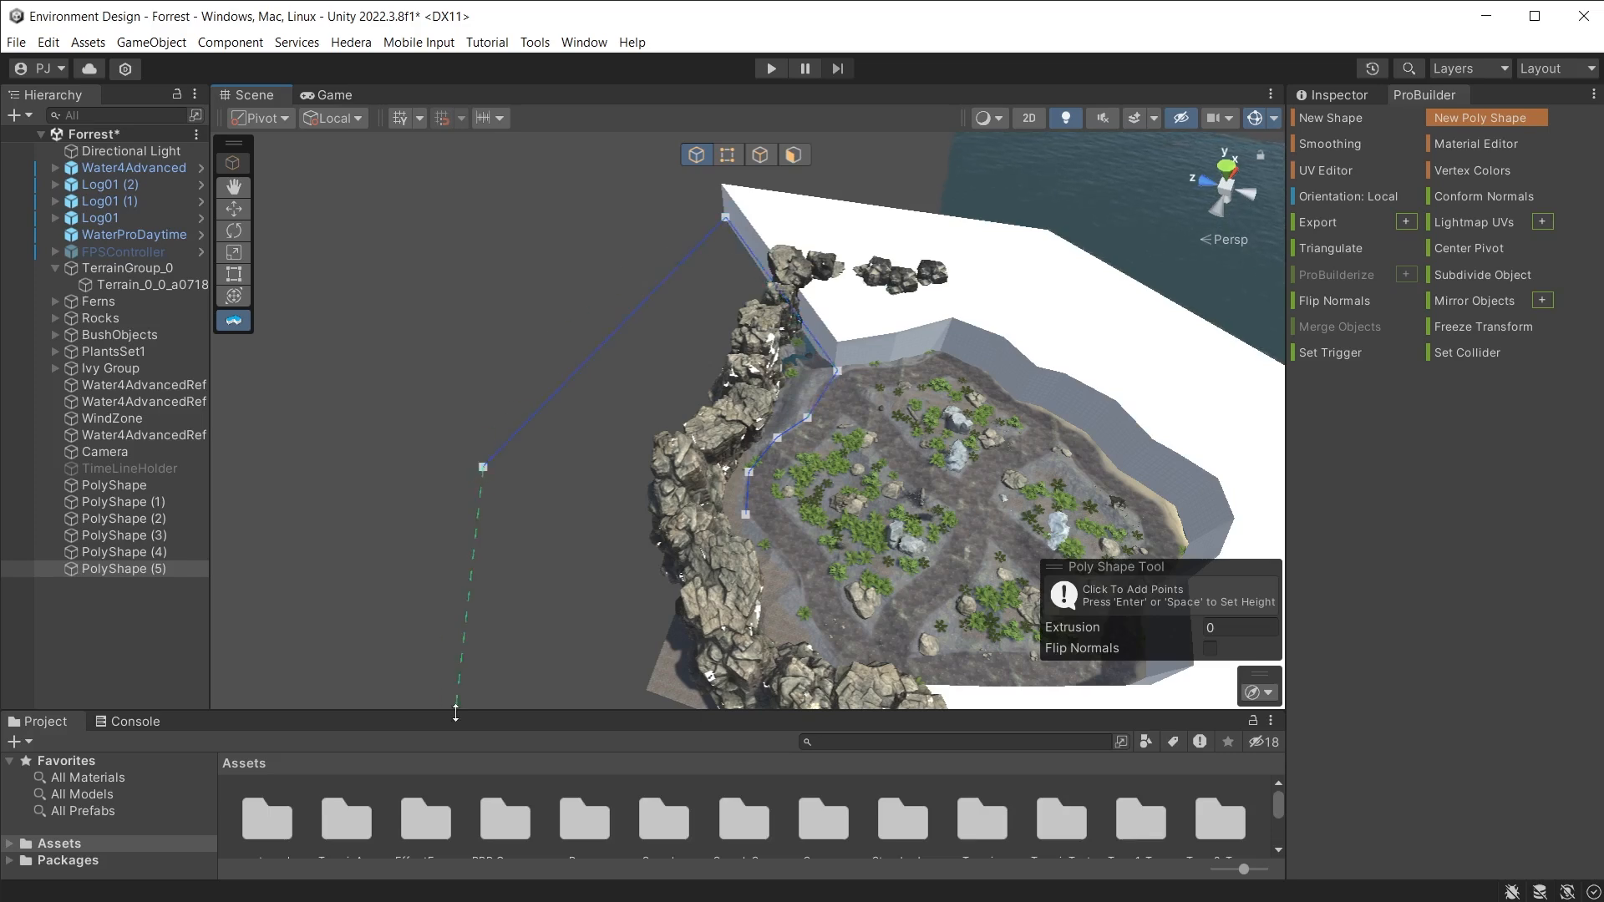
pyautogui.scroll(-4, 454, 690)
pyautogui.click(529, 650)
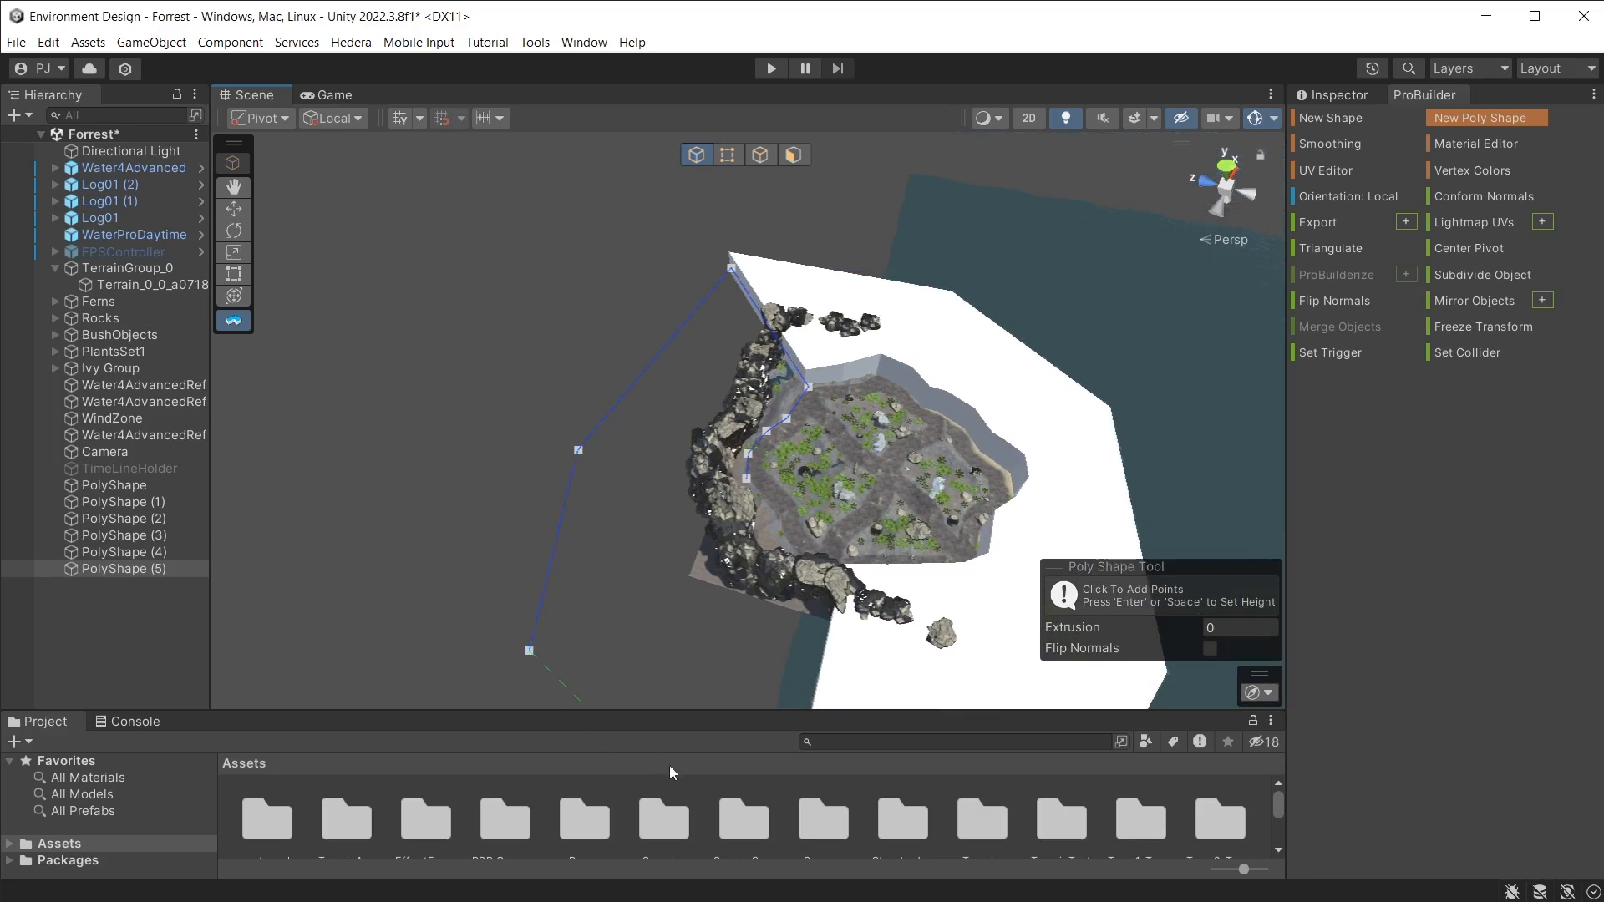
pyautogui.scroll(-3, 618, 672)
pyautogui.click(716, 668)
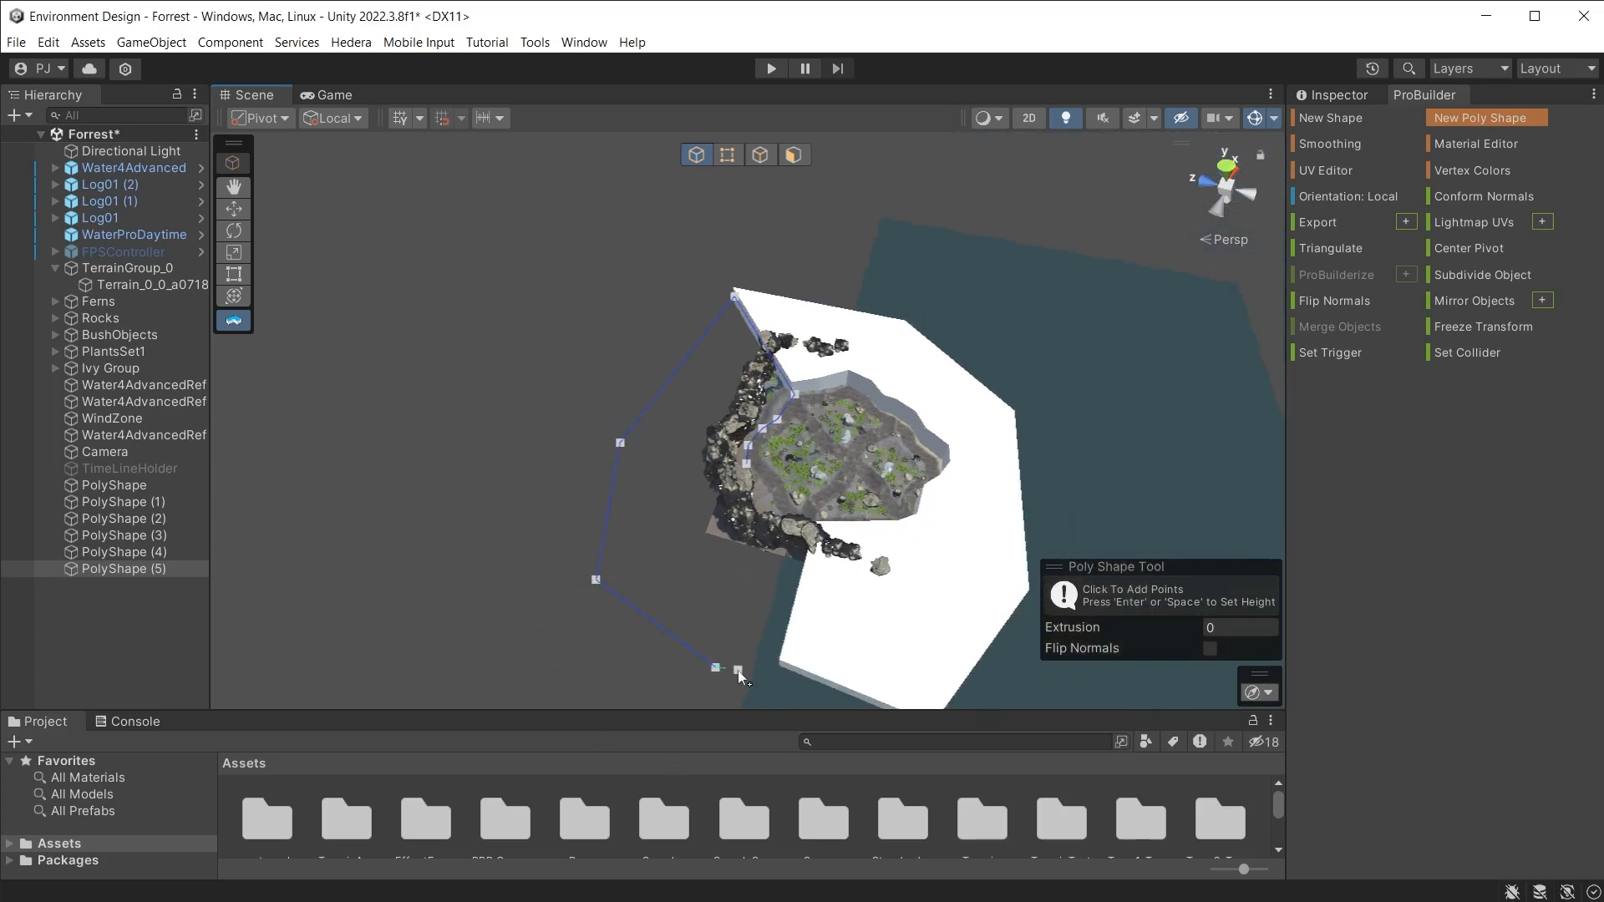
pyautogui.click(780, 668)
# Step: Place points back along the remaining inner foot of the rock wall and close the outline at its starting point
pyautogui.scroll(4, 819, 523)
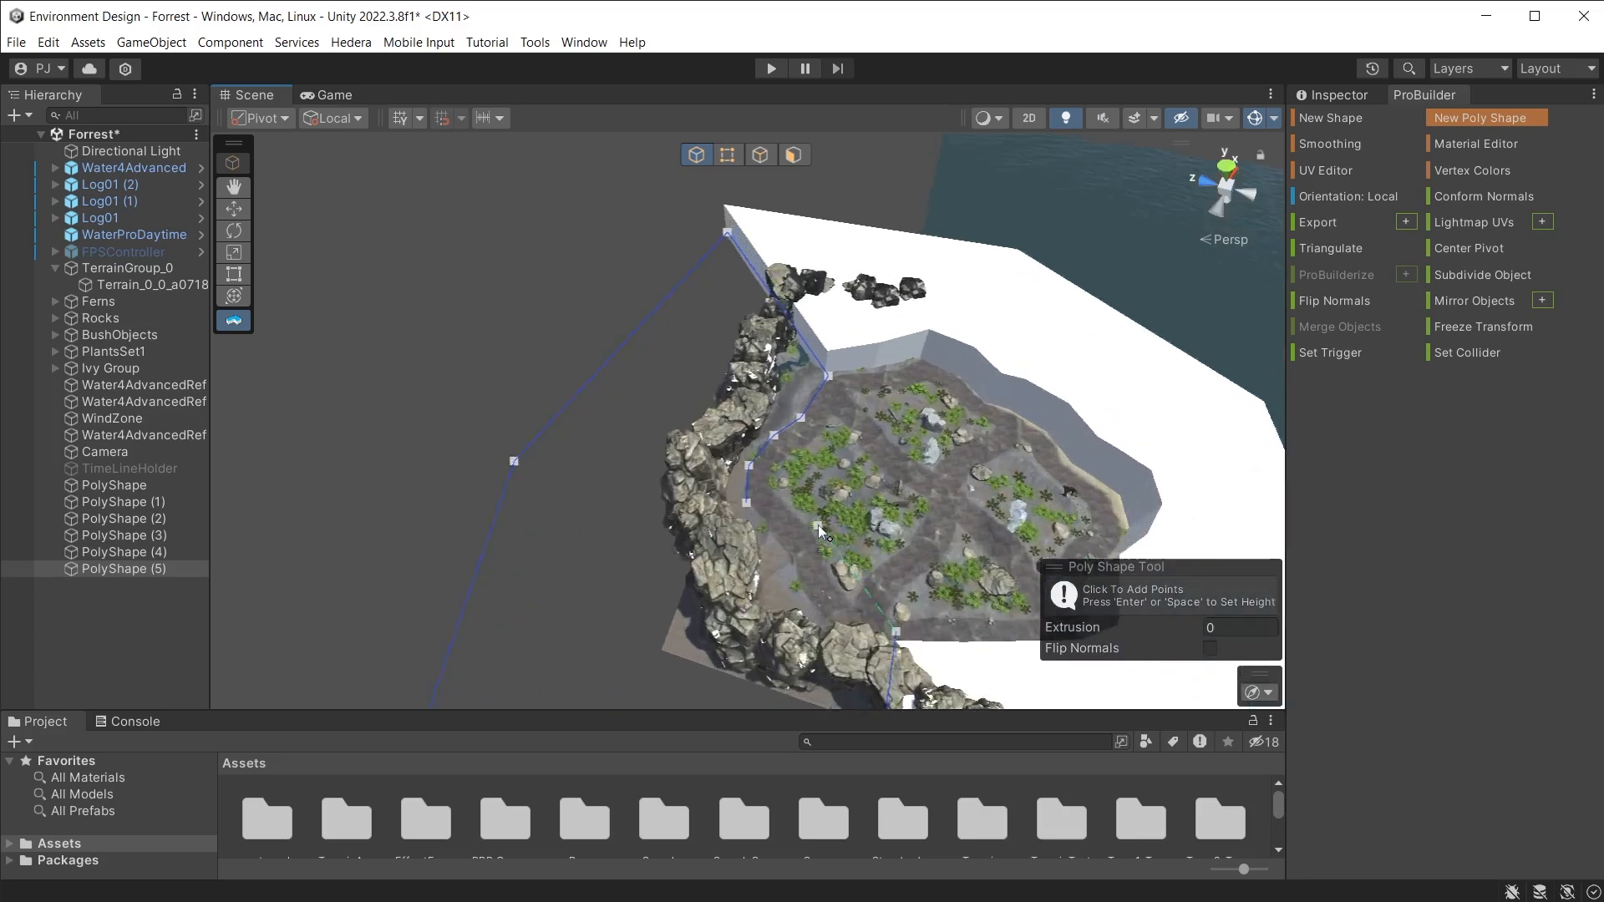
pyautogui.scroll(2, 819, 525)
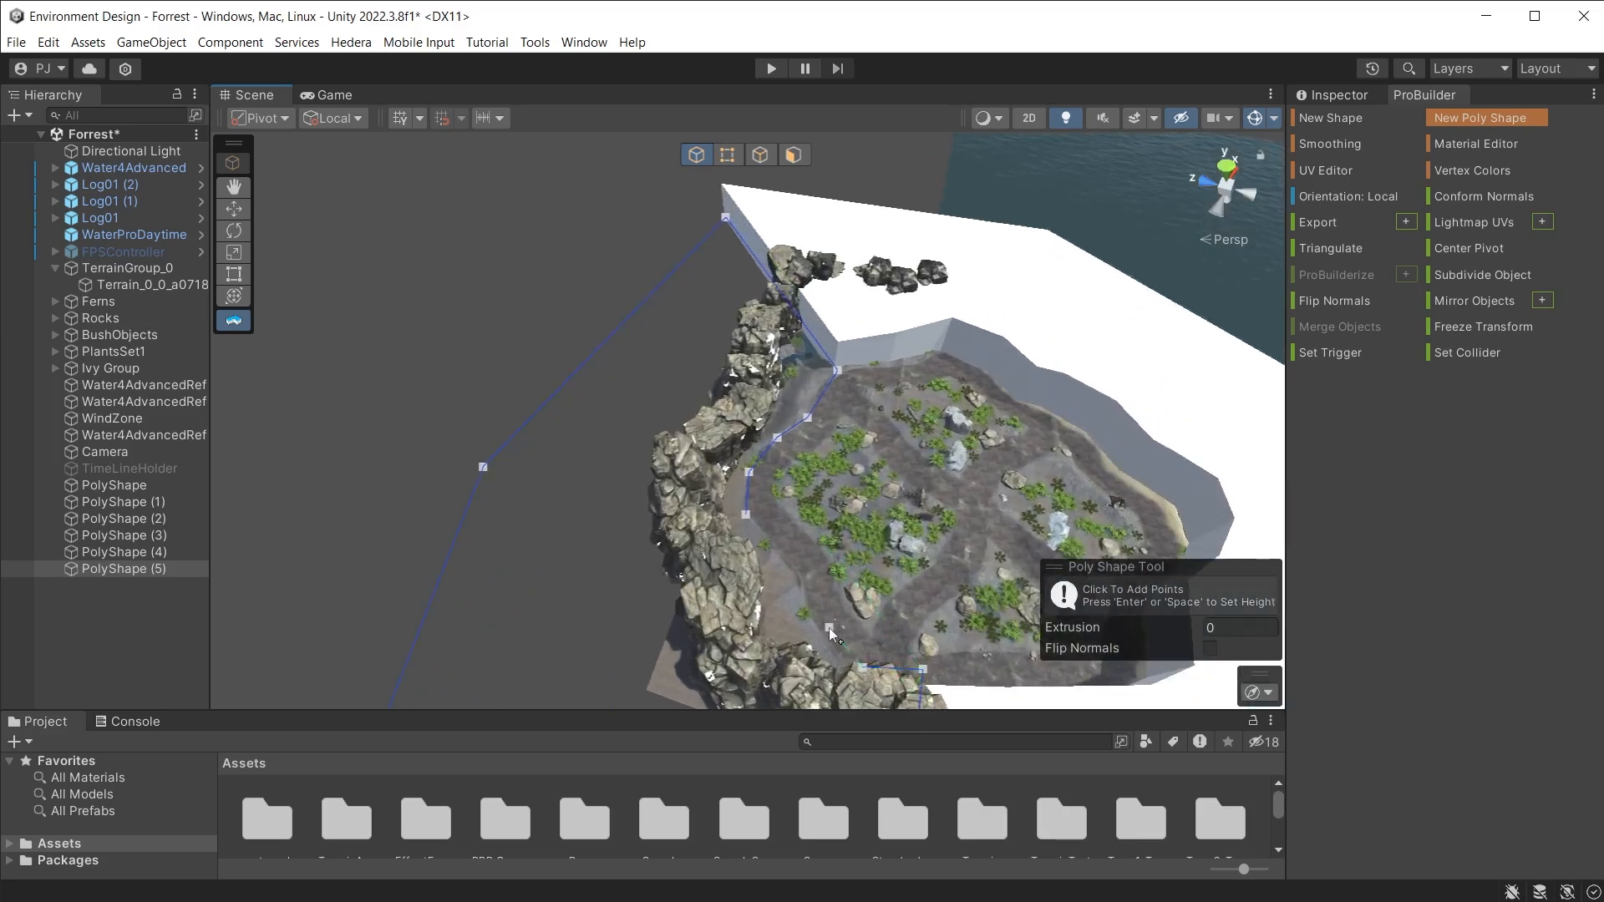
pyautogui.click(769, 543)
pyautogui.click(745, 514)
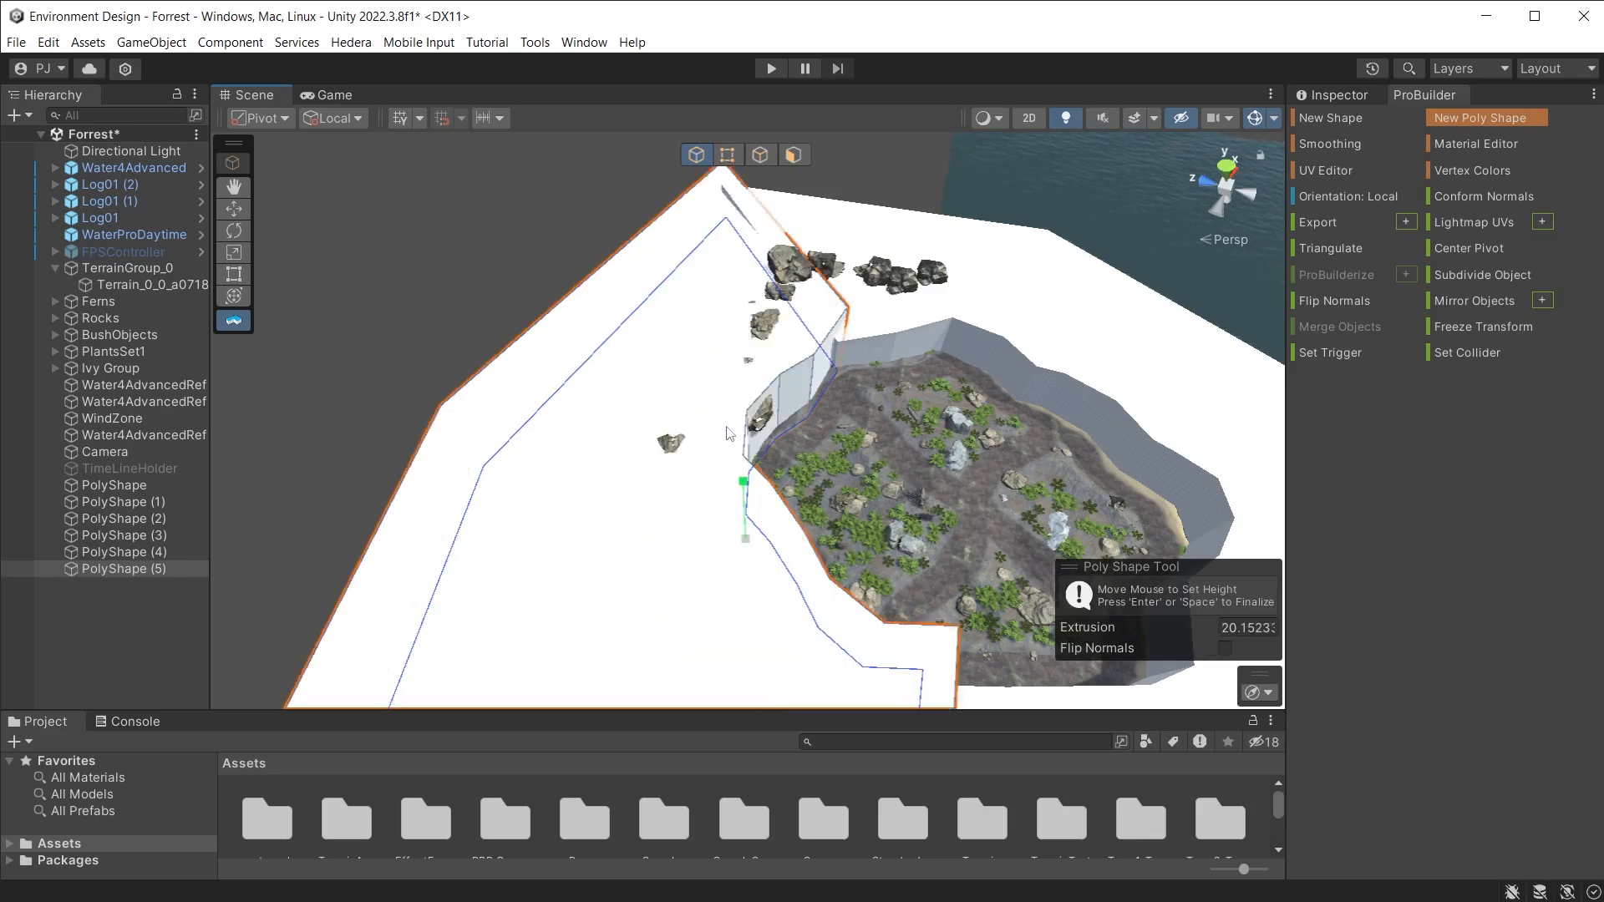
# Step: Extrude the rock wall boundary poly shape with a height of 12
pyautogui.click(732, 466)
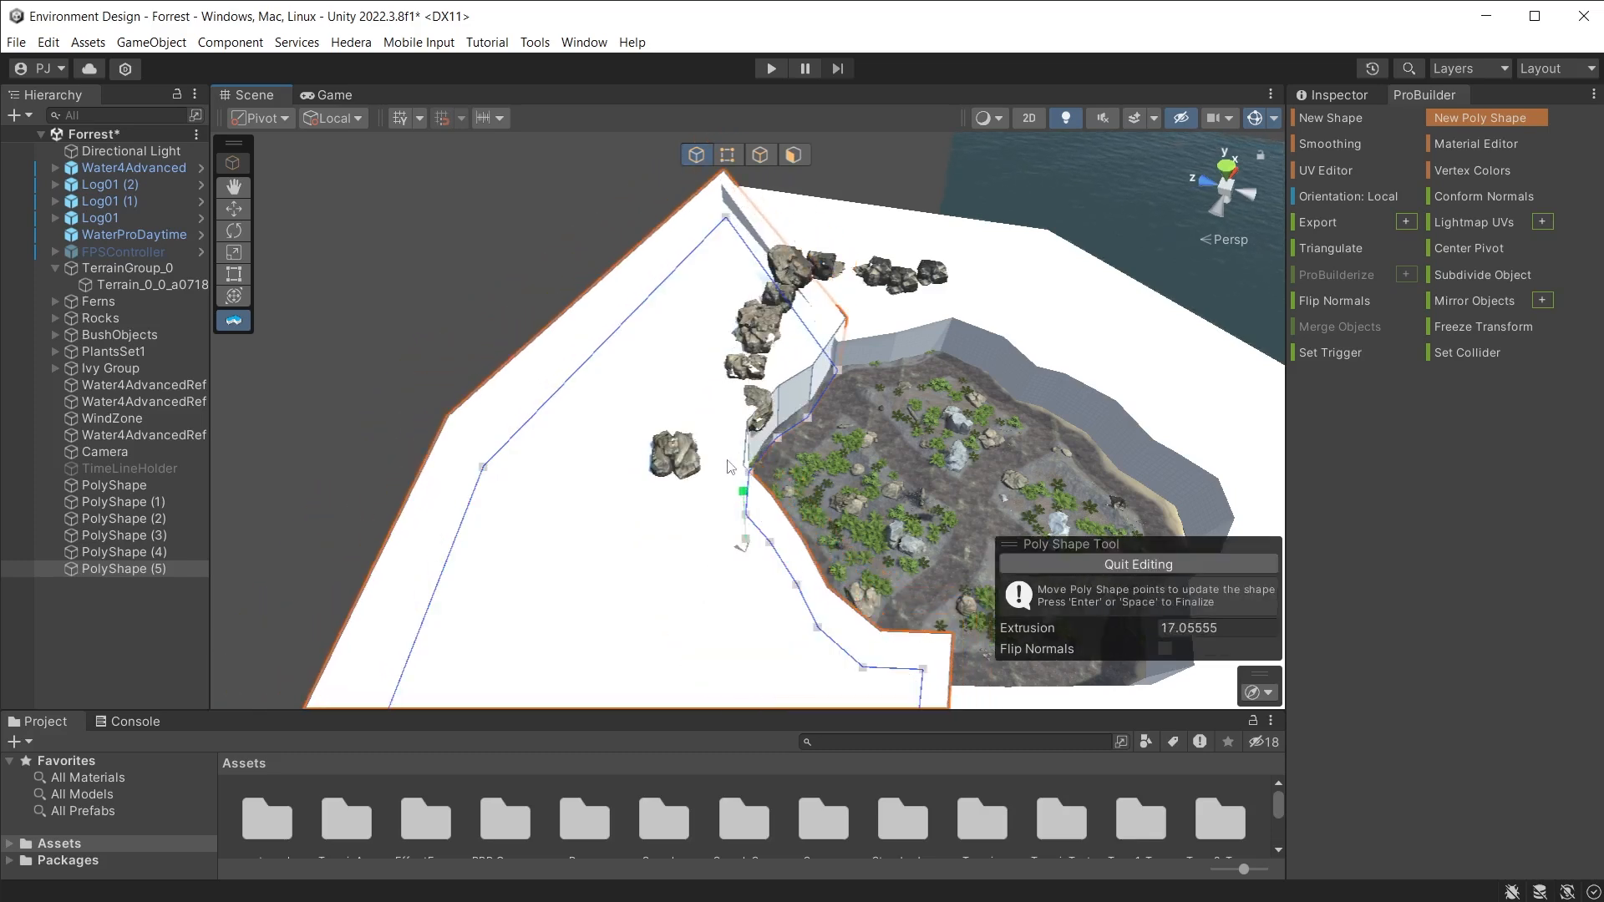
pyautogui.click(1238, 632)
pyautogui.write('12')
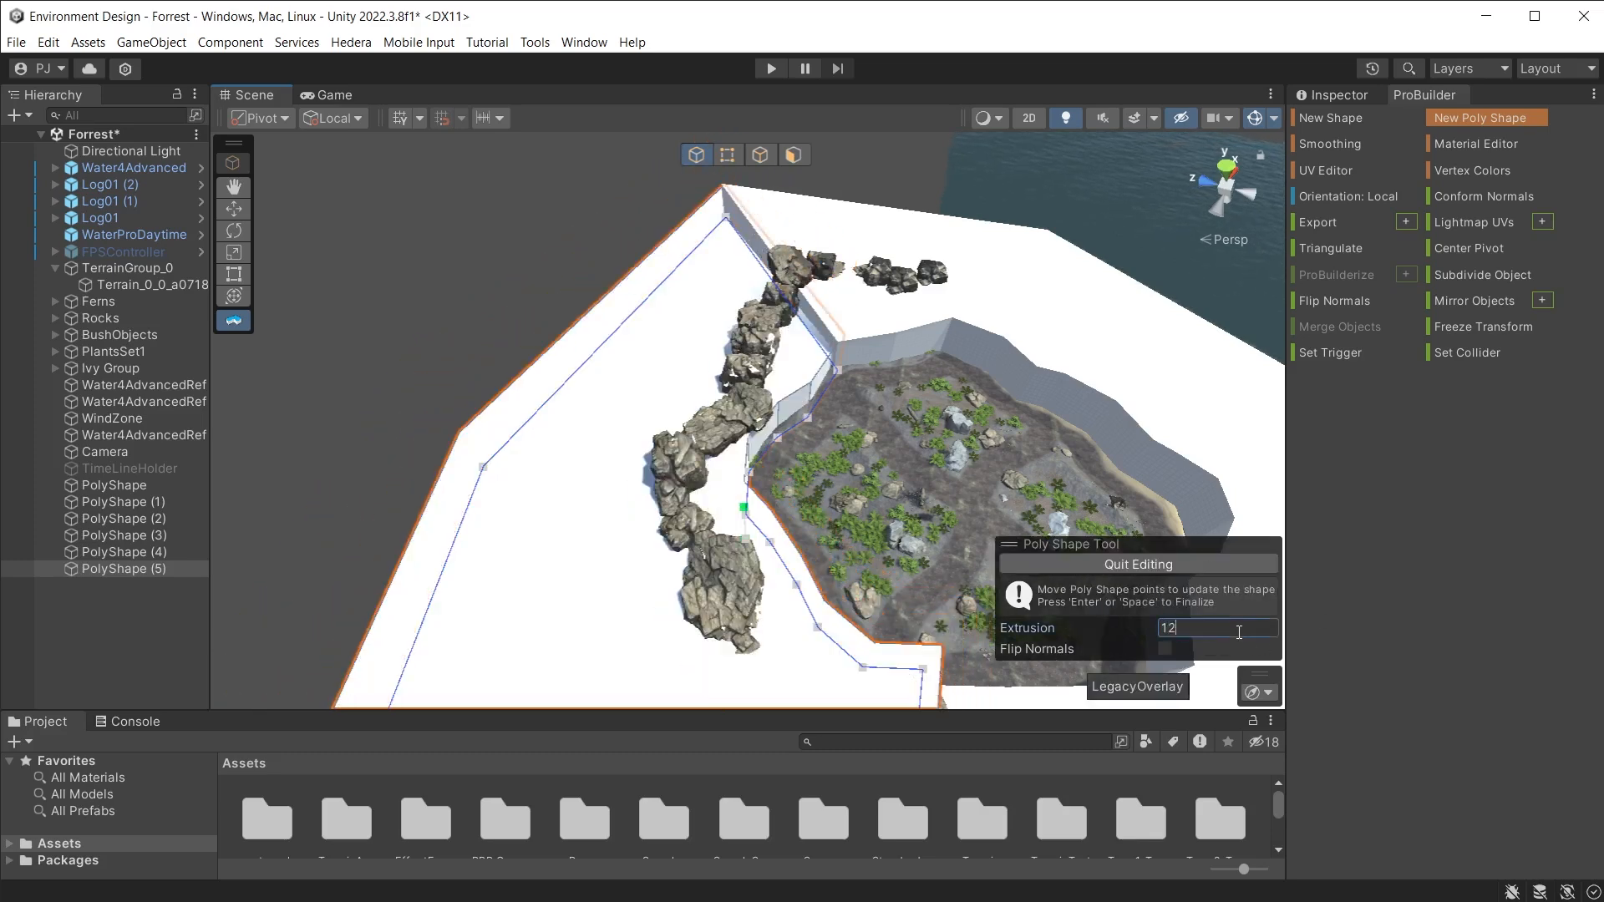
pyautogui.scroll(-5, 856, 374)
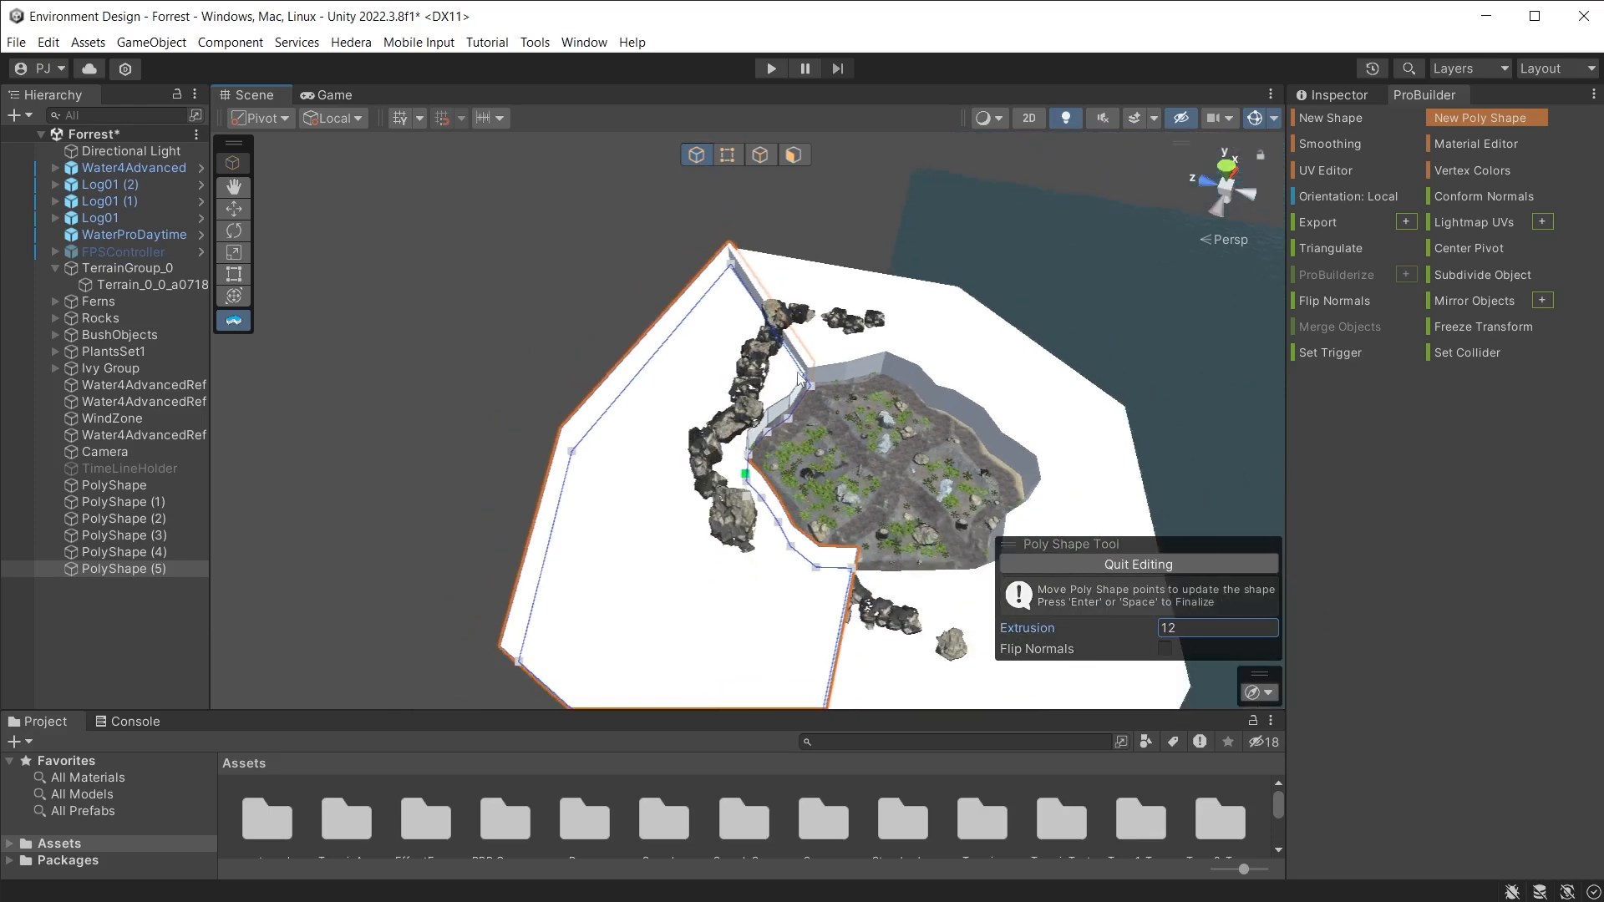
pyautogui.moveTo(707, 401); pyautogui.dragTo(394, 281, button='middle')
pyautogui.keyDown('alt'); pyautogui.moveTo(653, 368); pyautogui.dragTo(412, 348); pyautogui.keyUp('alt')
pyautogui.moveTo(737, 451); pyautogui.dragTo(610, 475, button='middle')
pyautogui.scroll(3, 607, 475)
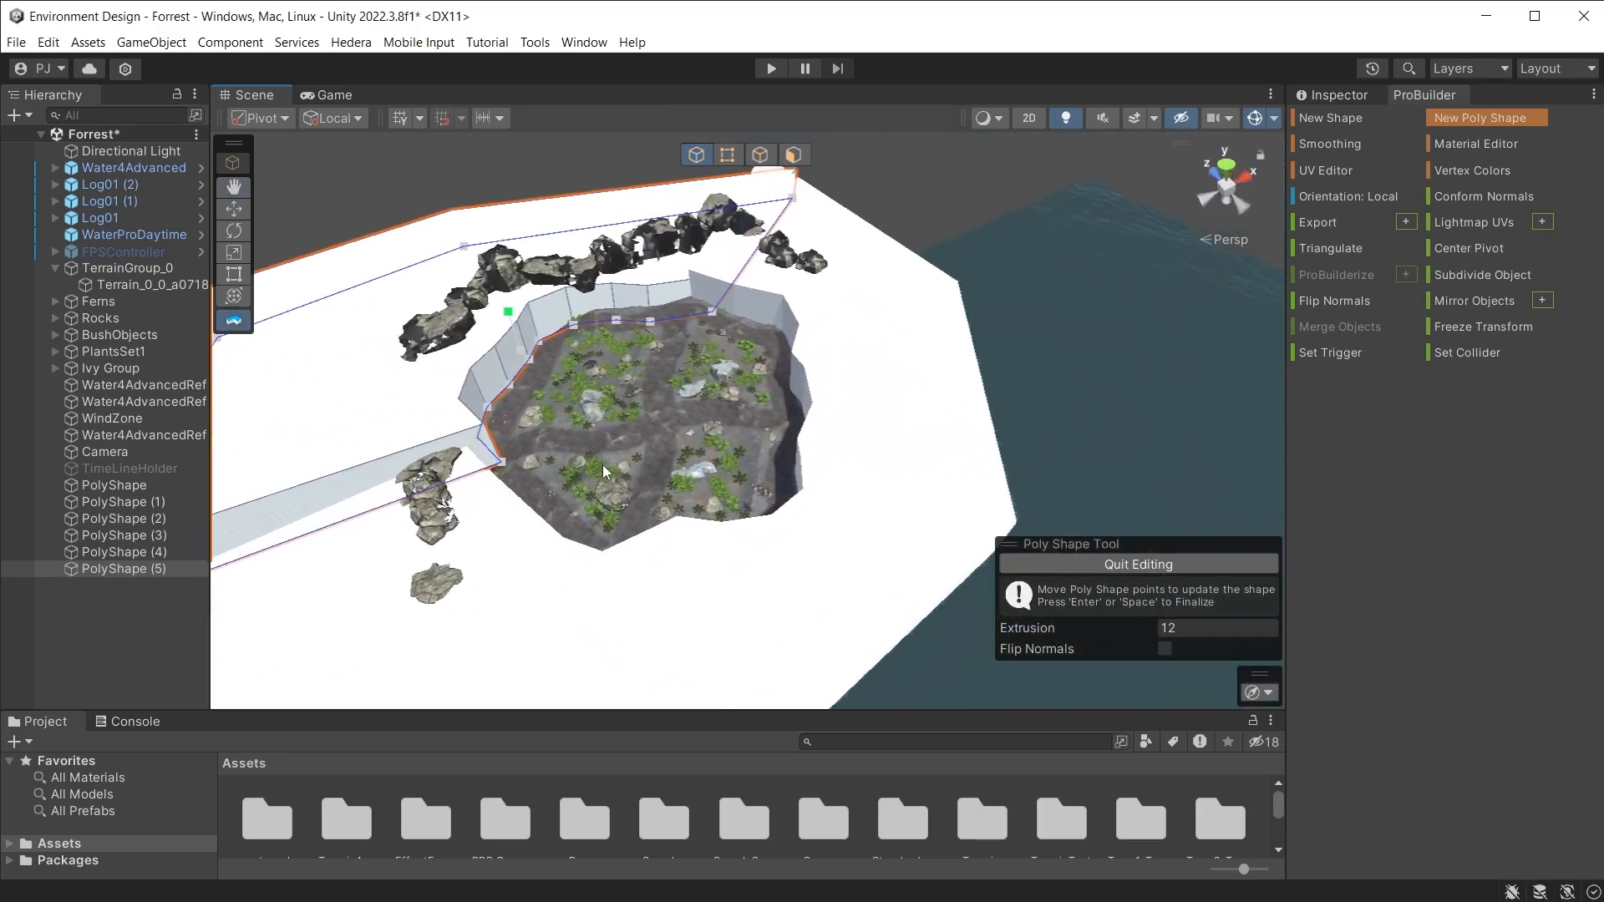
# Step: Disable the Mesh Renderer on the rock wall and beach boundary poly shapes, PolyShape (5) and PolyShape (4)
pyautogui.click(1350, 93)
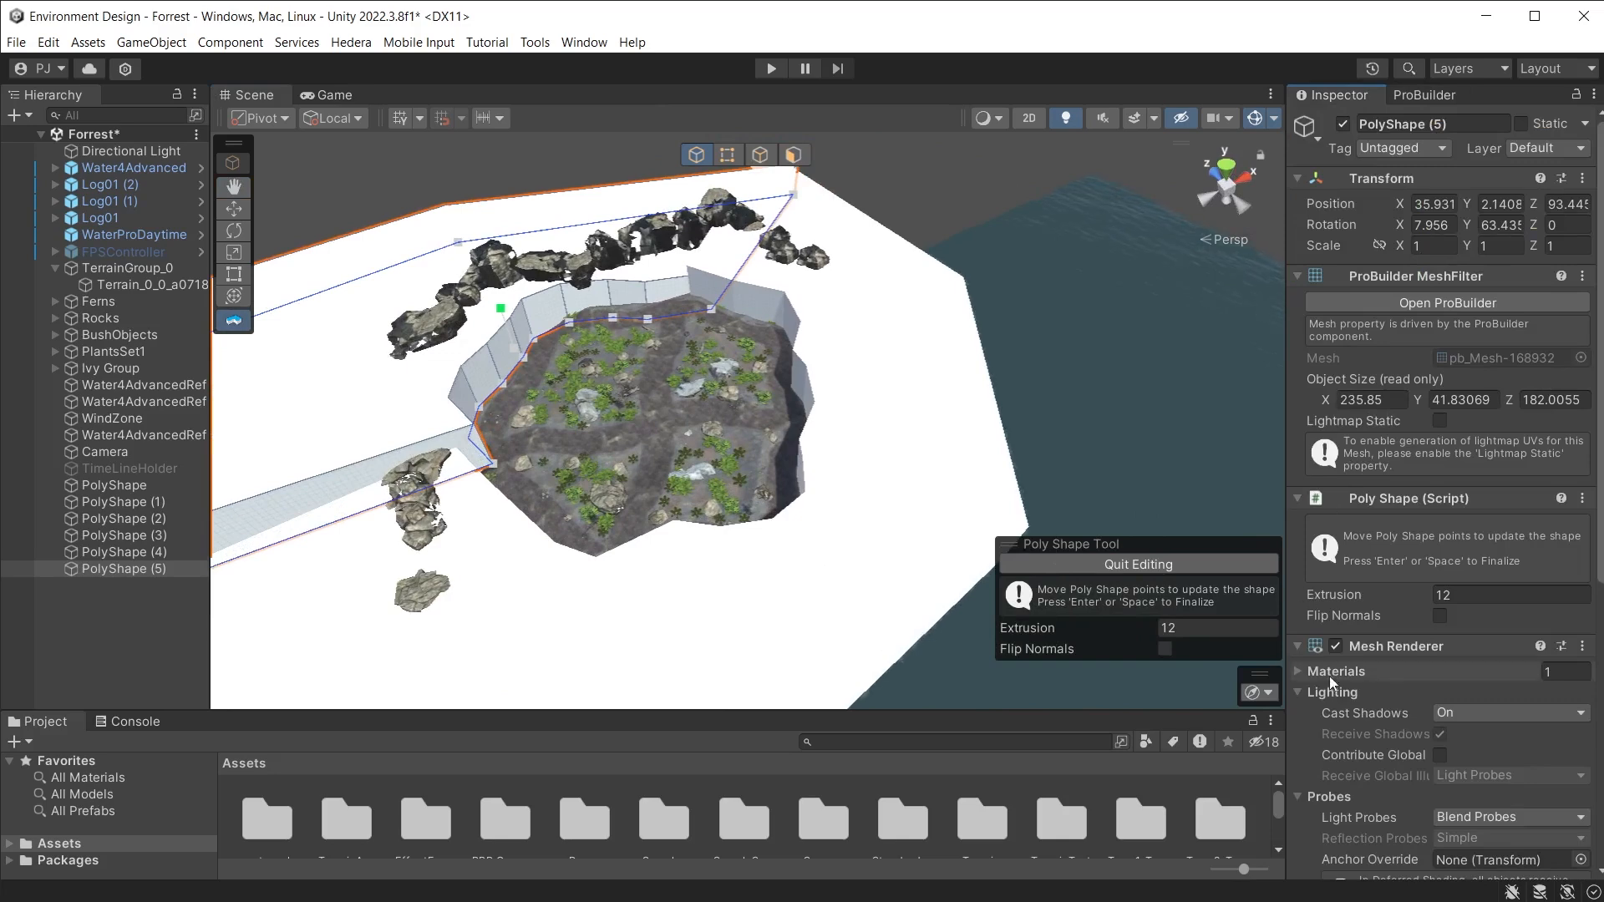
pyautogui.click(1335, 646)
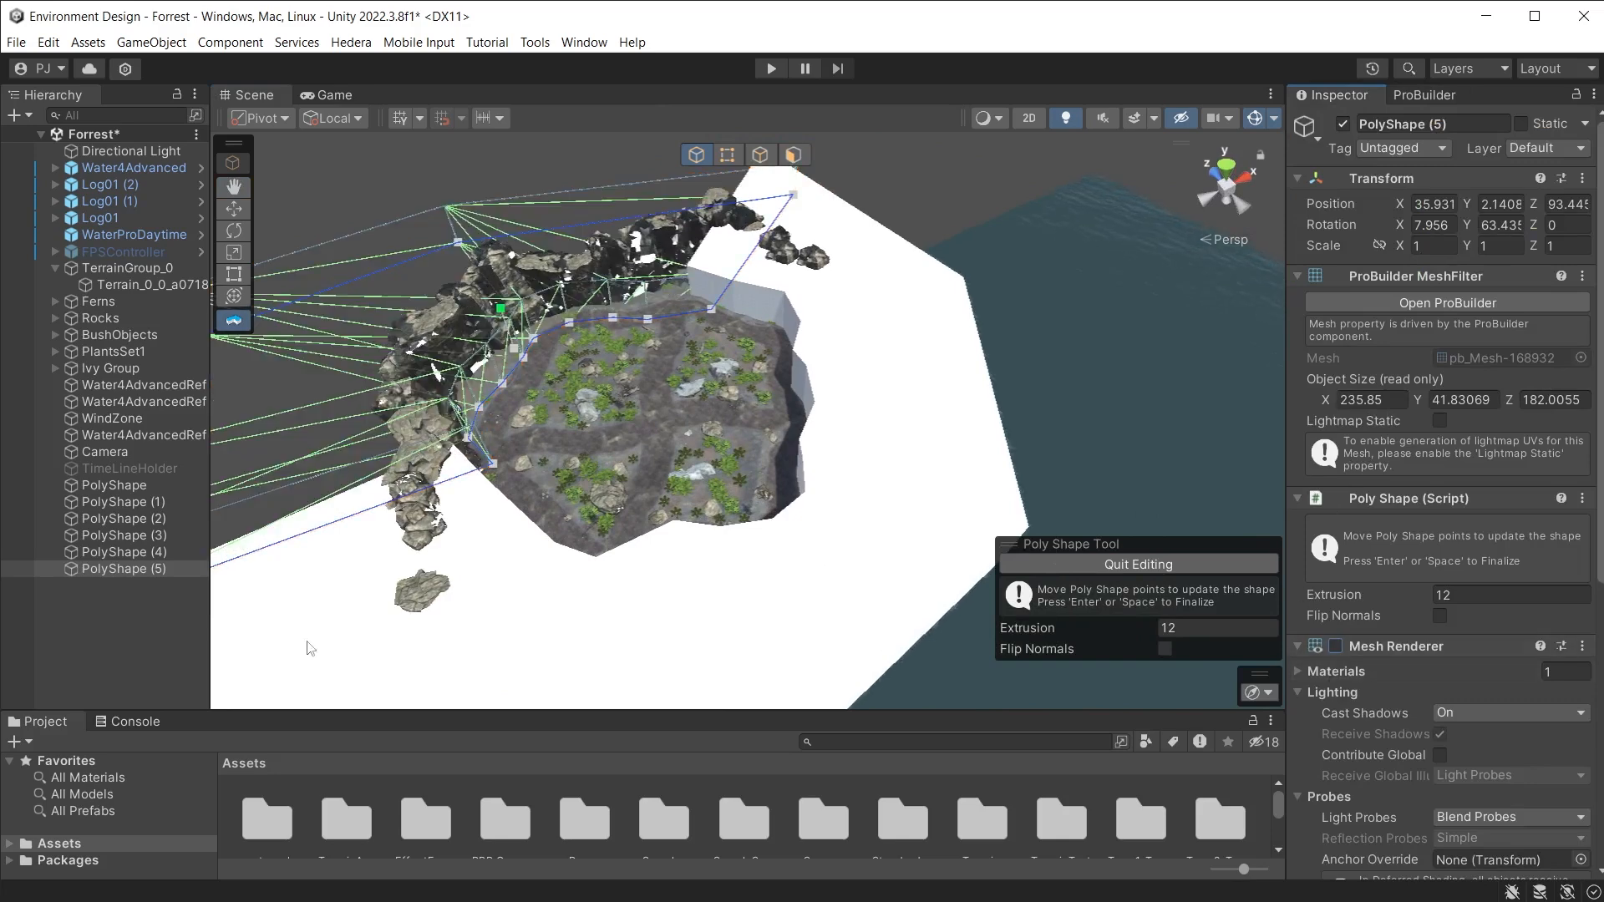
pyautogui.click(151, 553)
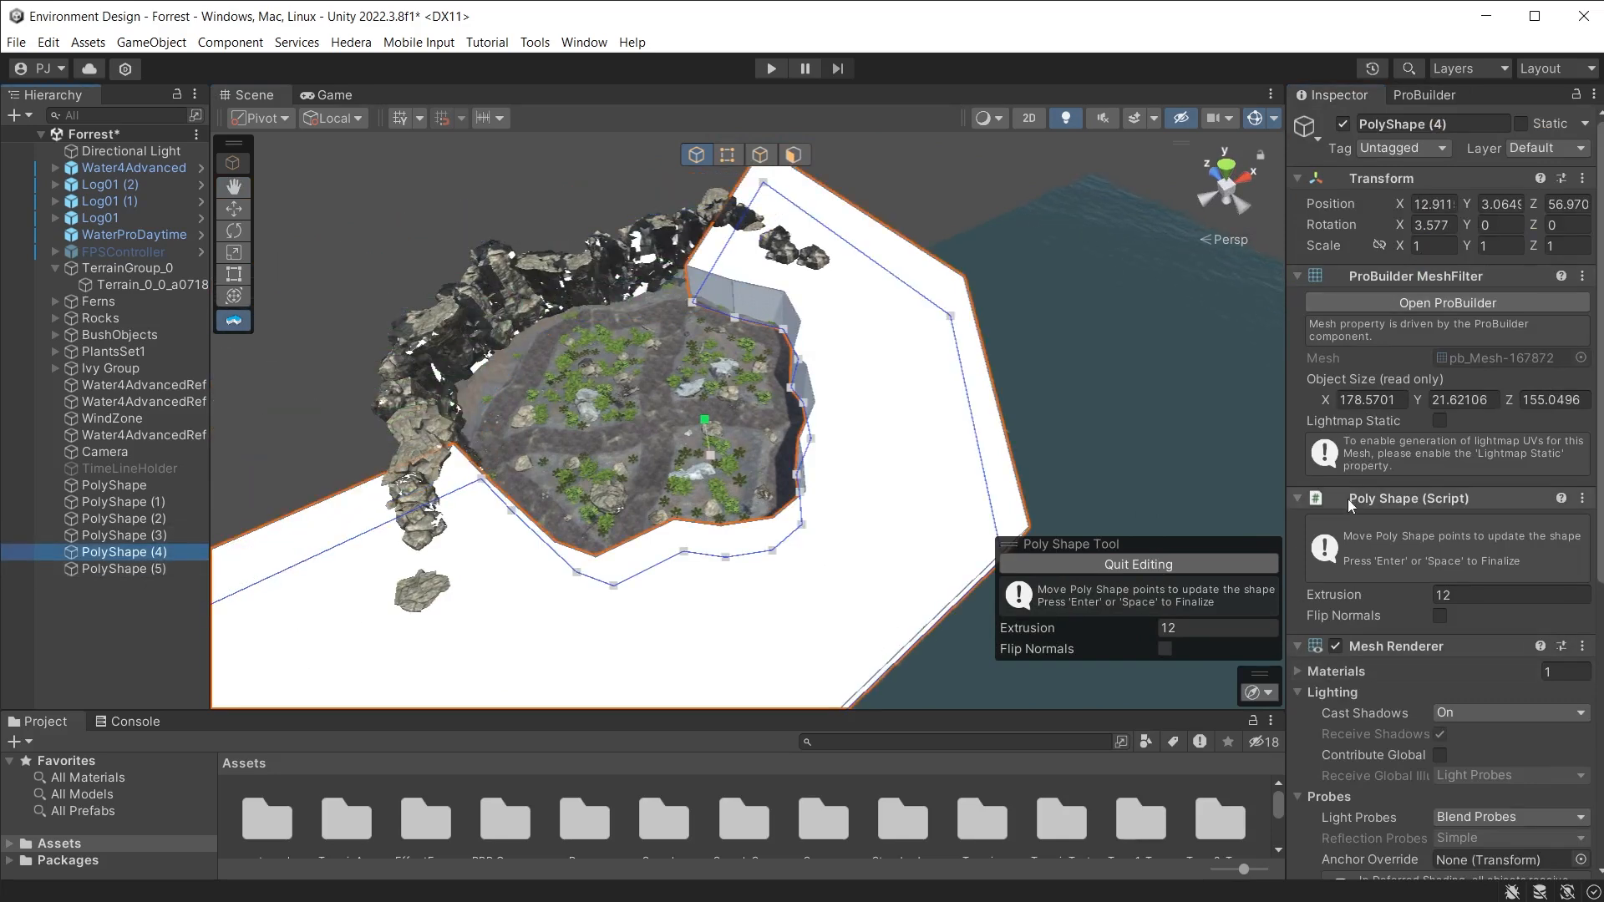
pyautogui.scroll(-5, 1345, 498)
pyautogui.click(1334, 308)
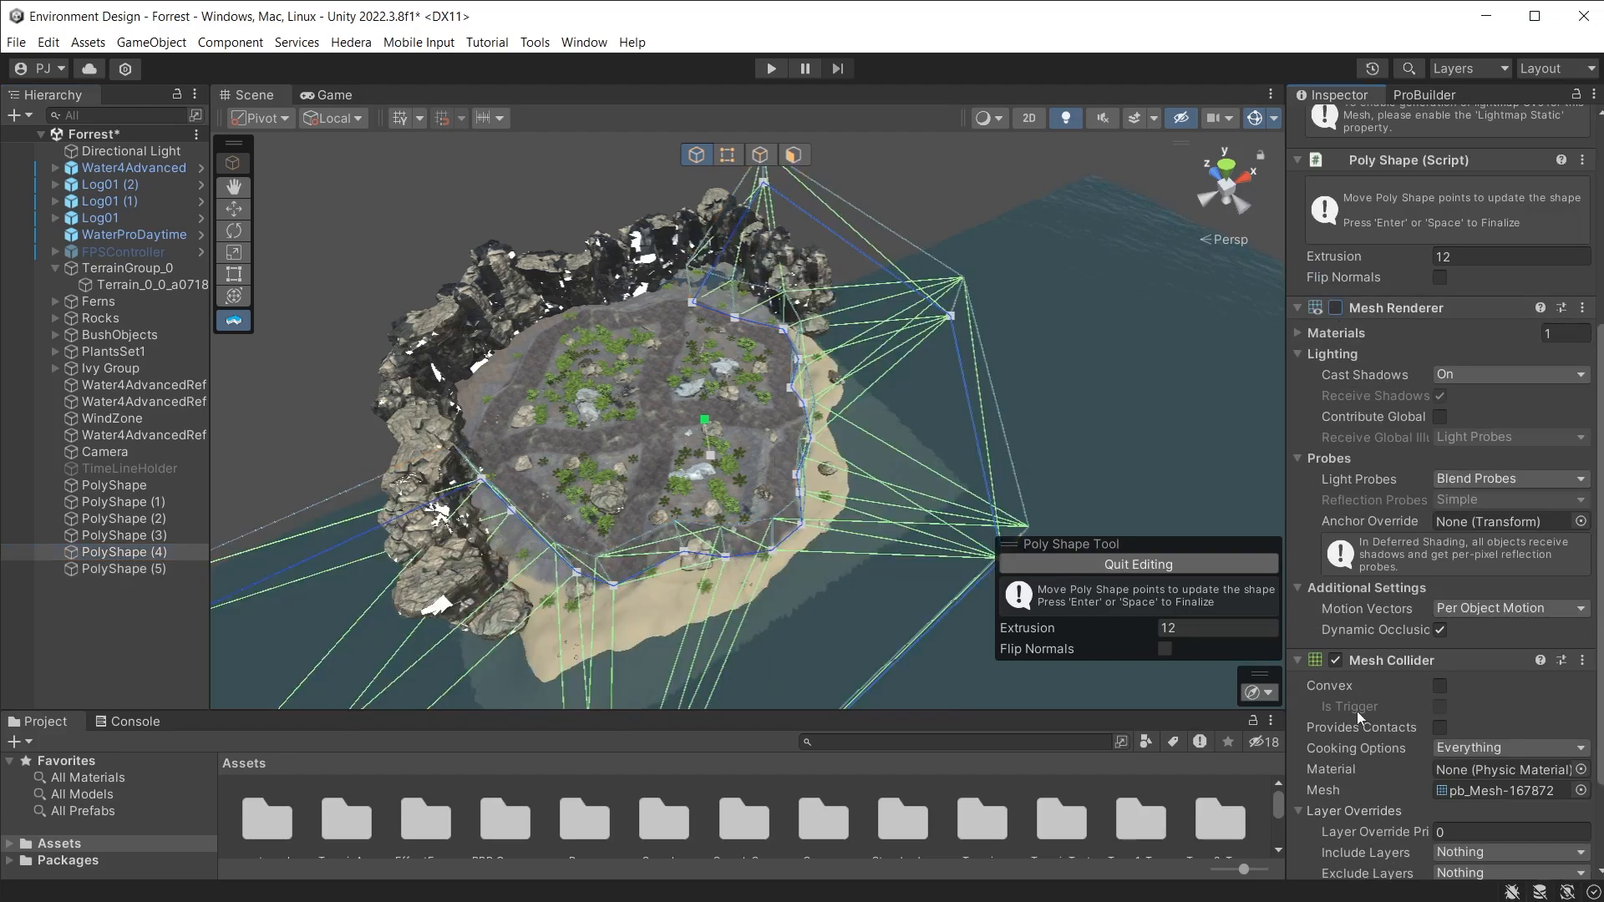
# Step: Select all six poly shapes, inspect their collider wireframes around the island, and deselect them
pyautogui.click(138, 485)
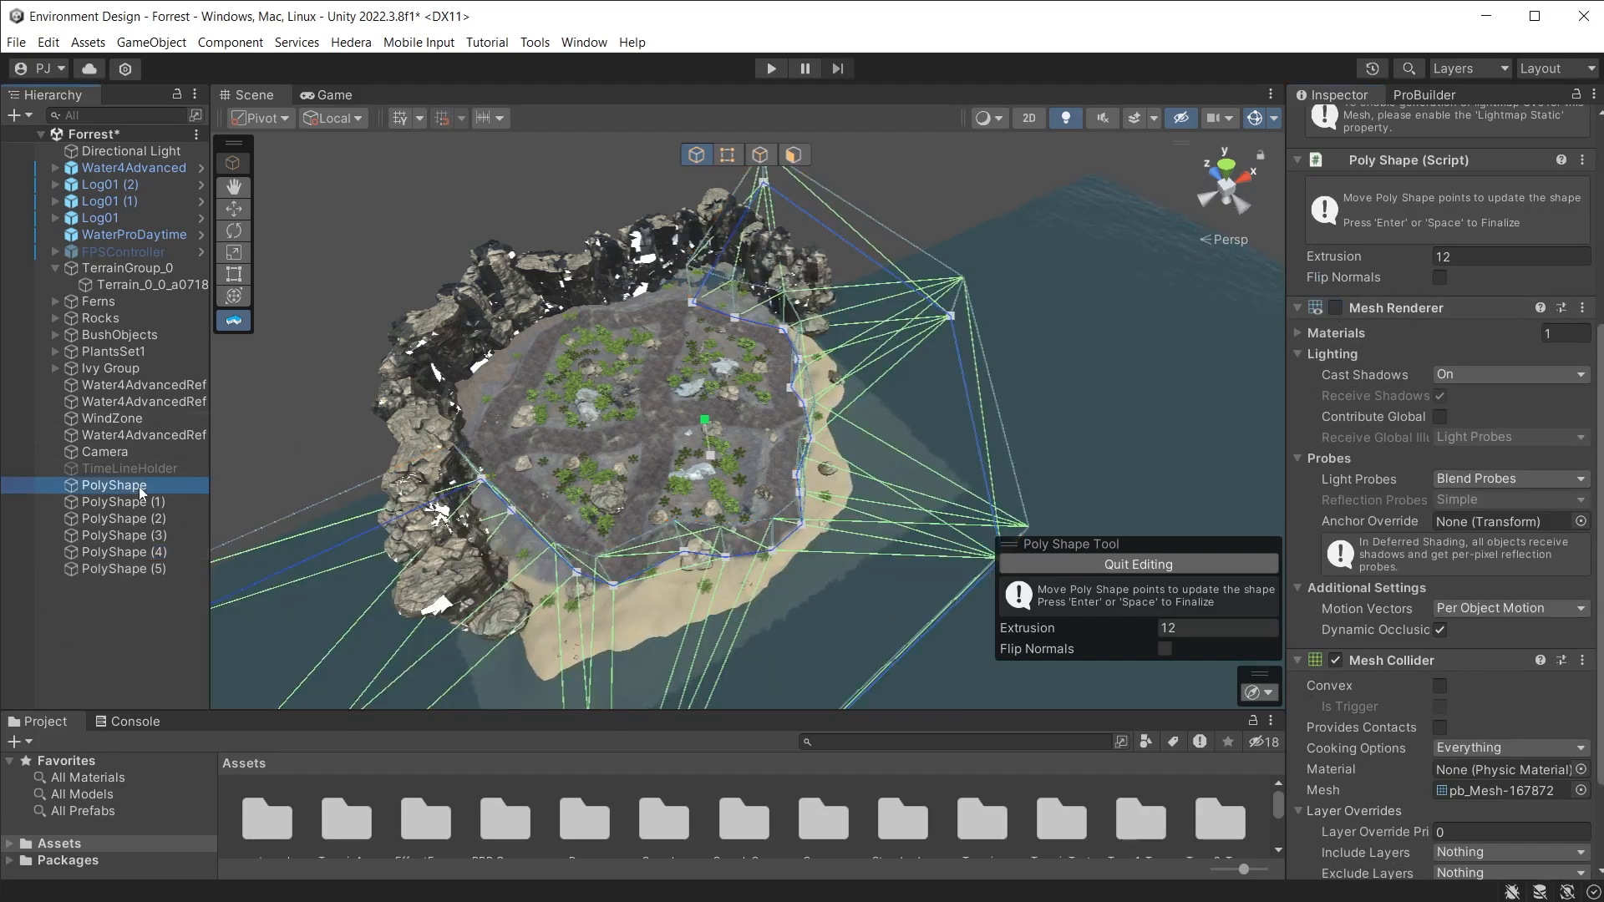
pyautogui.keyDown('shift'); pyautogui.click(151, 569); pyautogui.keyUp('shift')
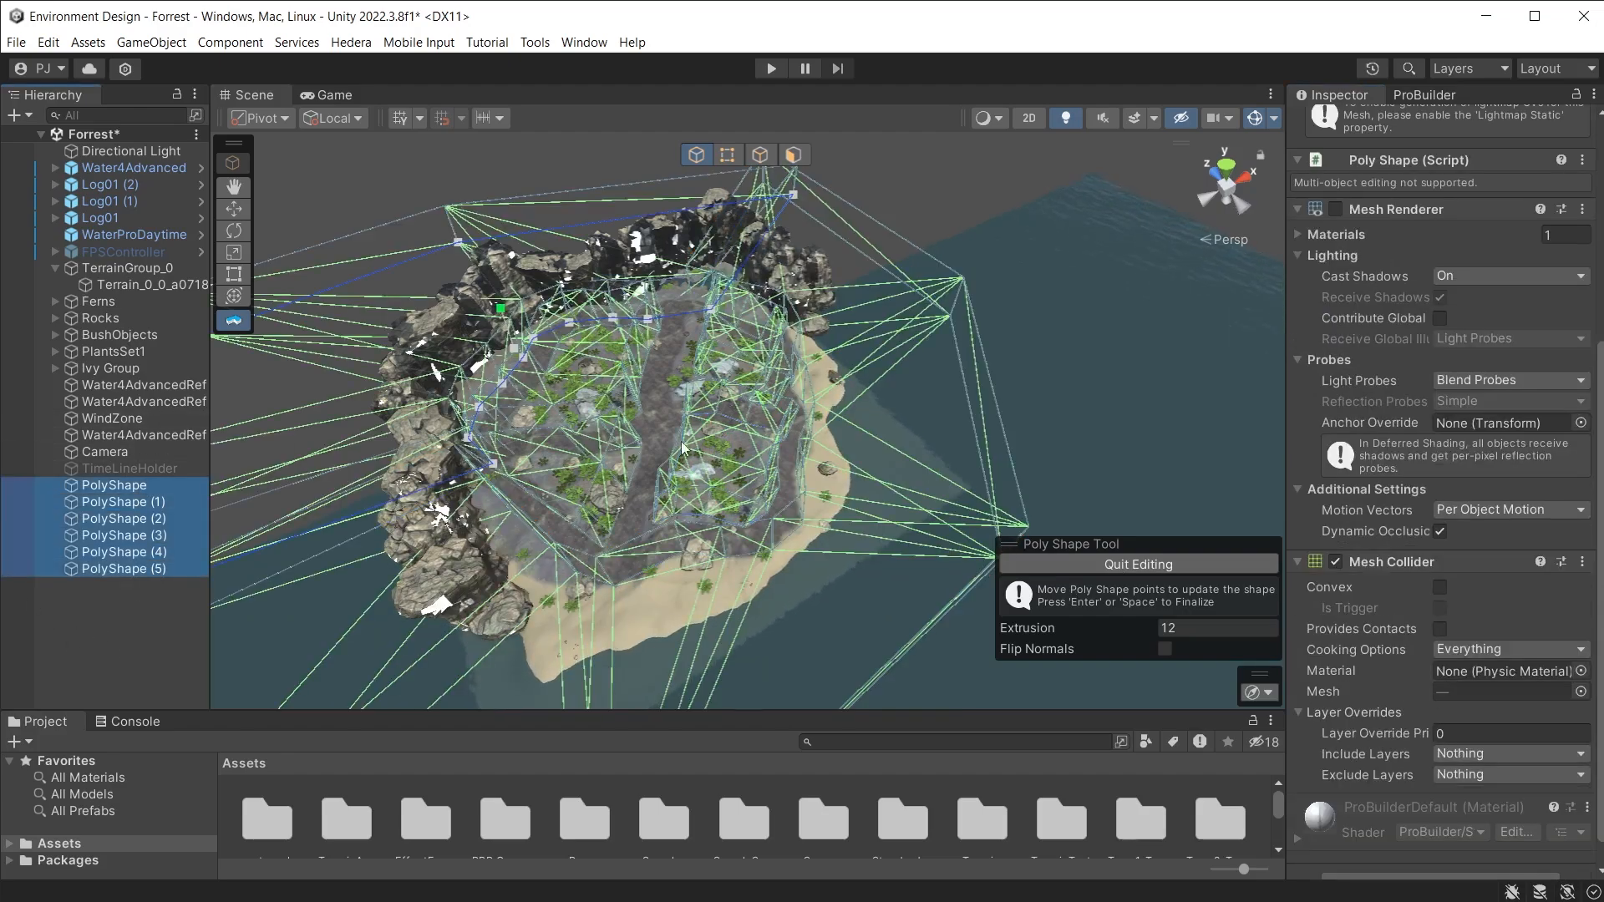
pyautogui.moveTo(714, 535); pyautogui.dragTo(765, 305, button='middle')
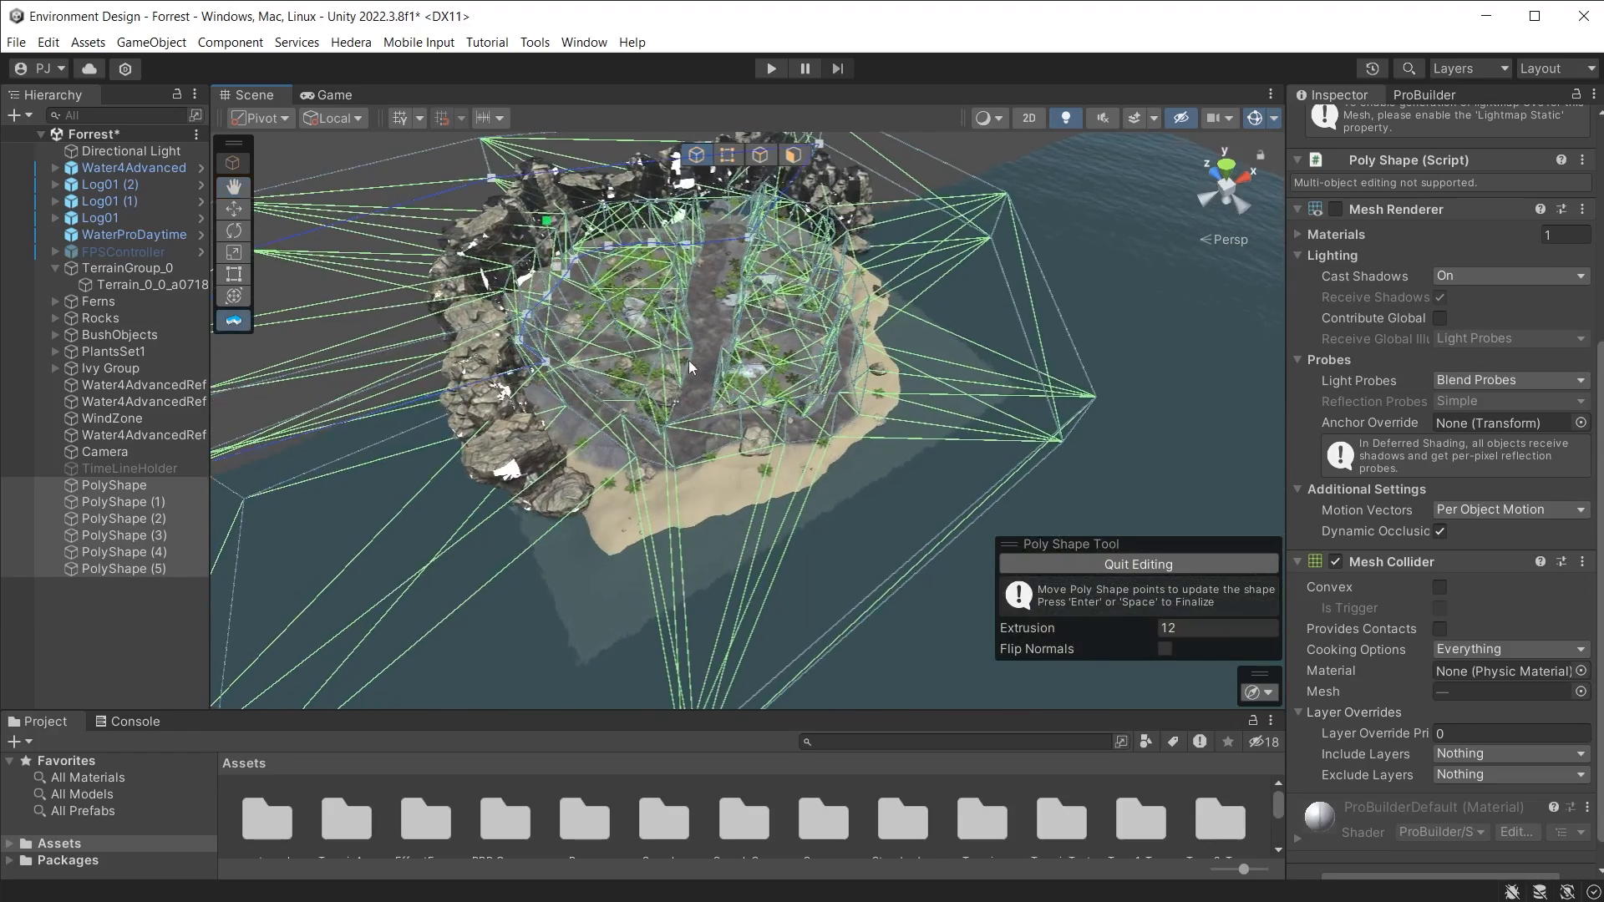
pyautogui.scroll(6, 688, 359)
pyautogui.moveTo(688, 360); pyautogui.dragTo(434, 420, button='right')
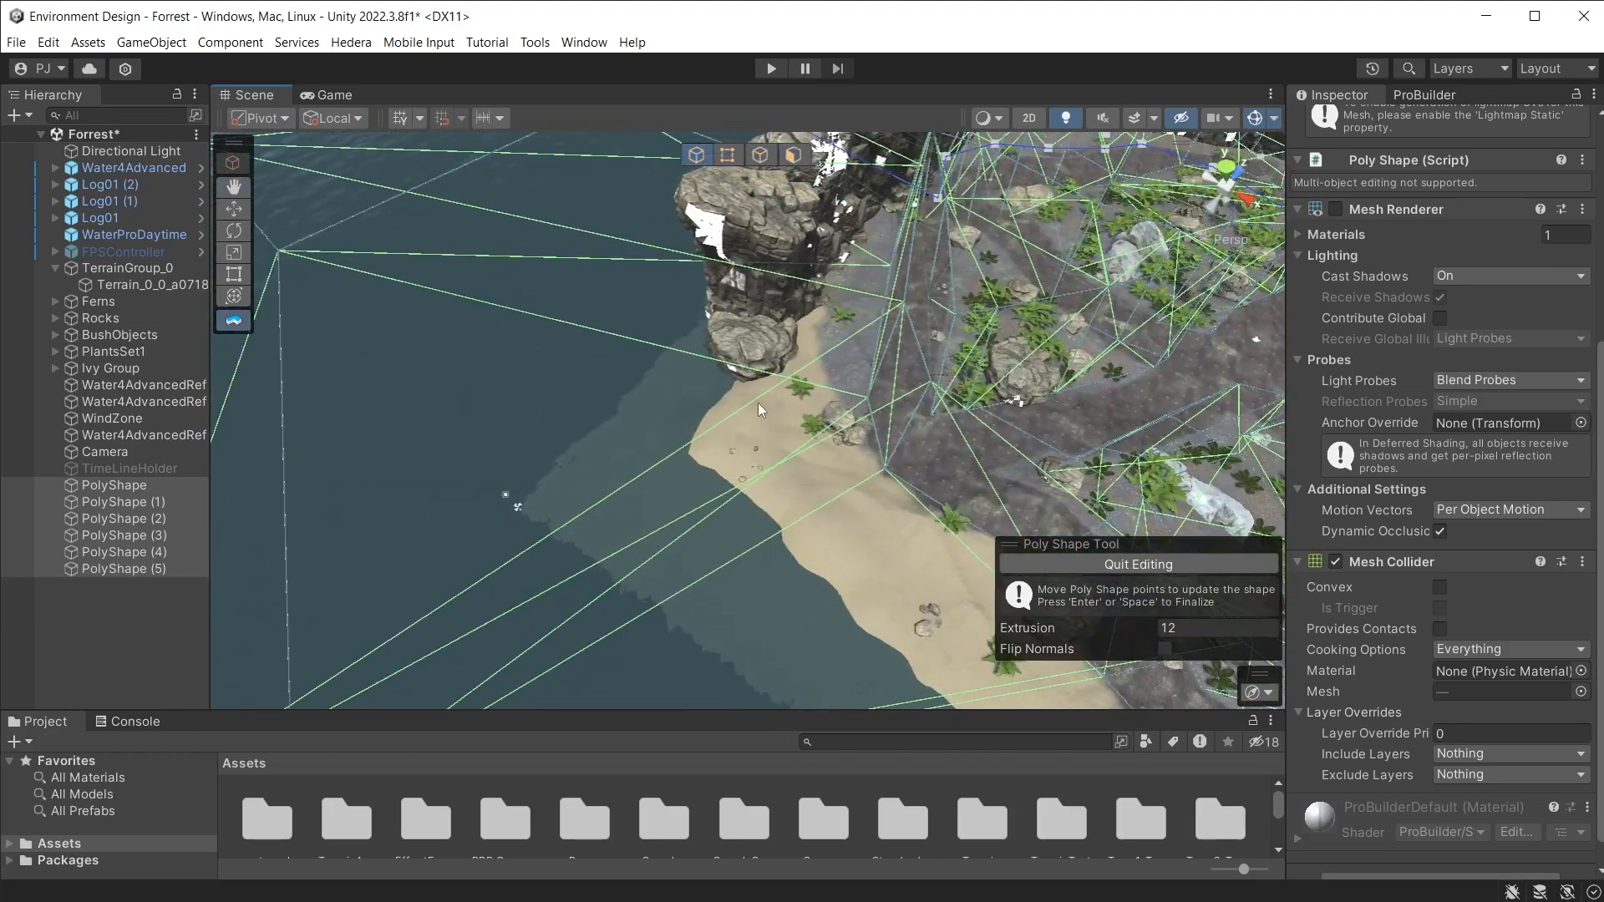
pyautogui.moveTo(759, 403); pyautogui.dragTo(200, 640, button='middle')
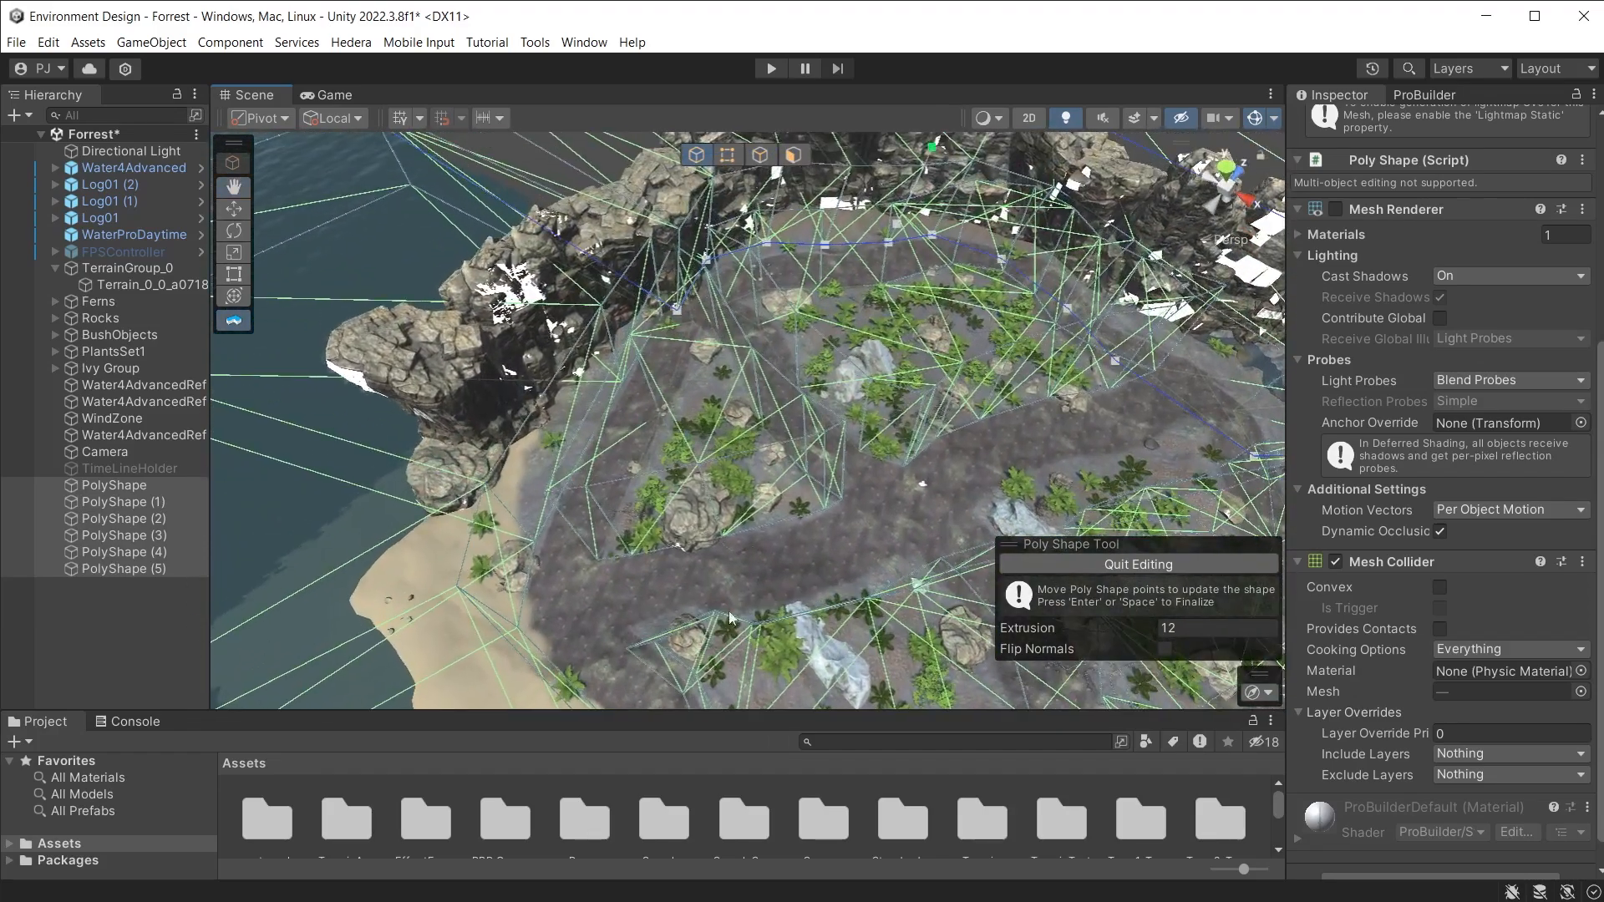
pyautogui.moveTo(925, 481); pyautogui.dragTo(426, 643, button='middle')
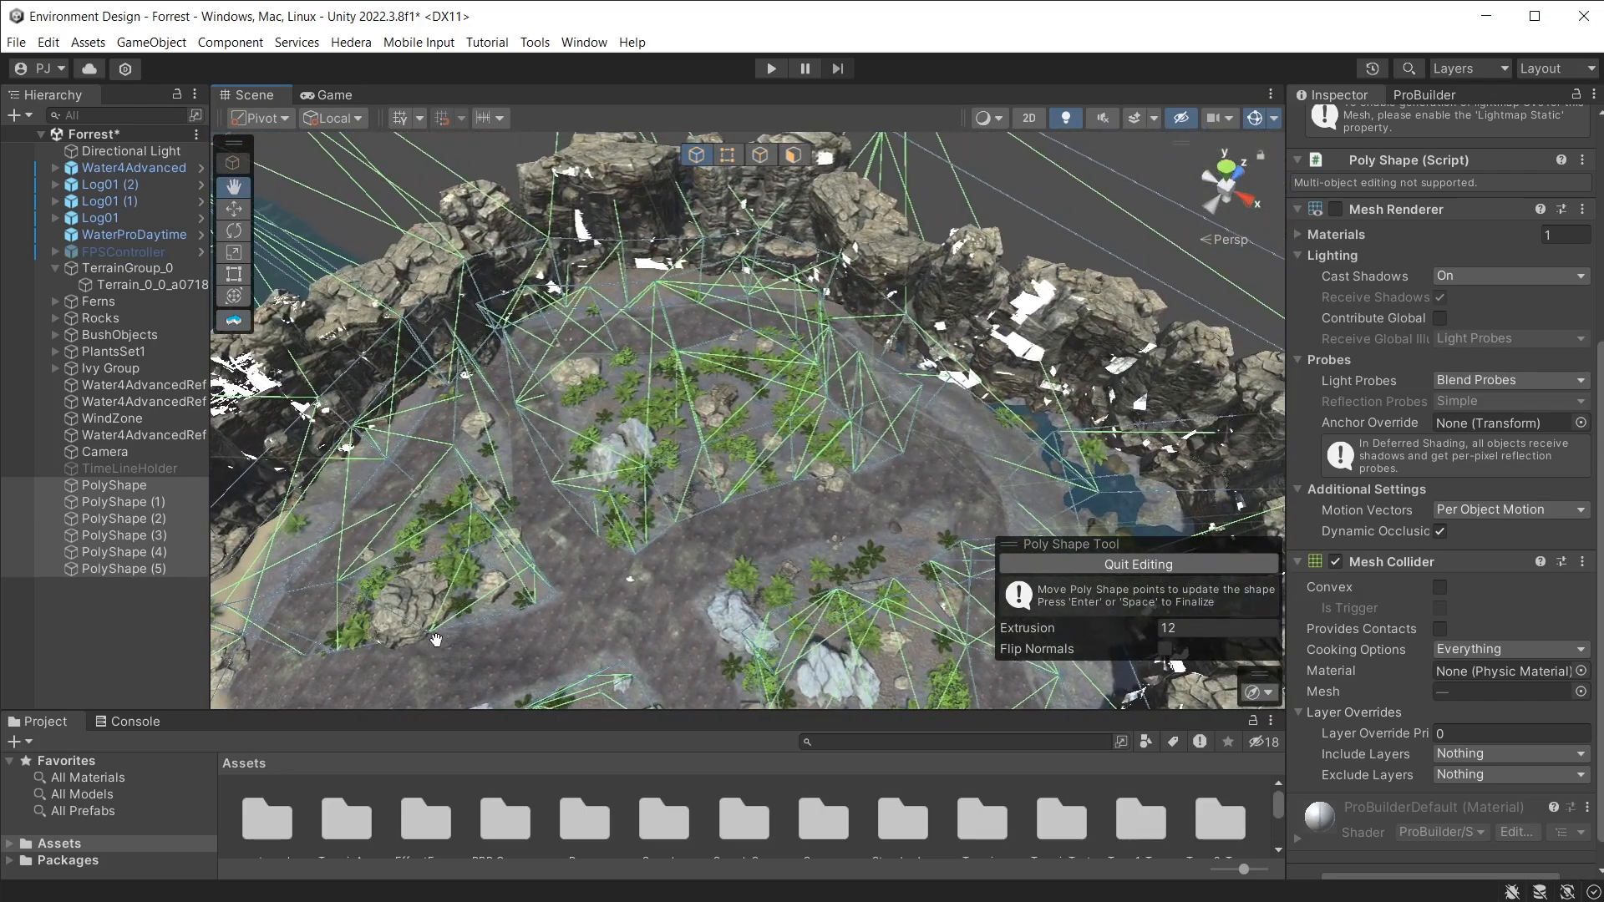
pyautogui.click(118, 630)
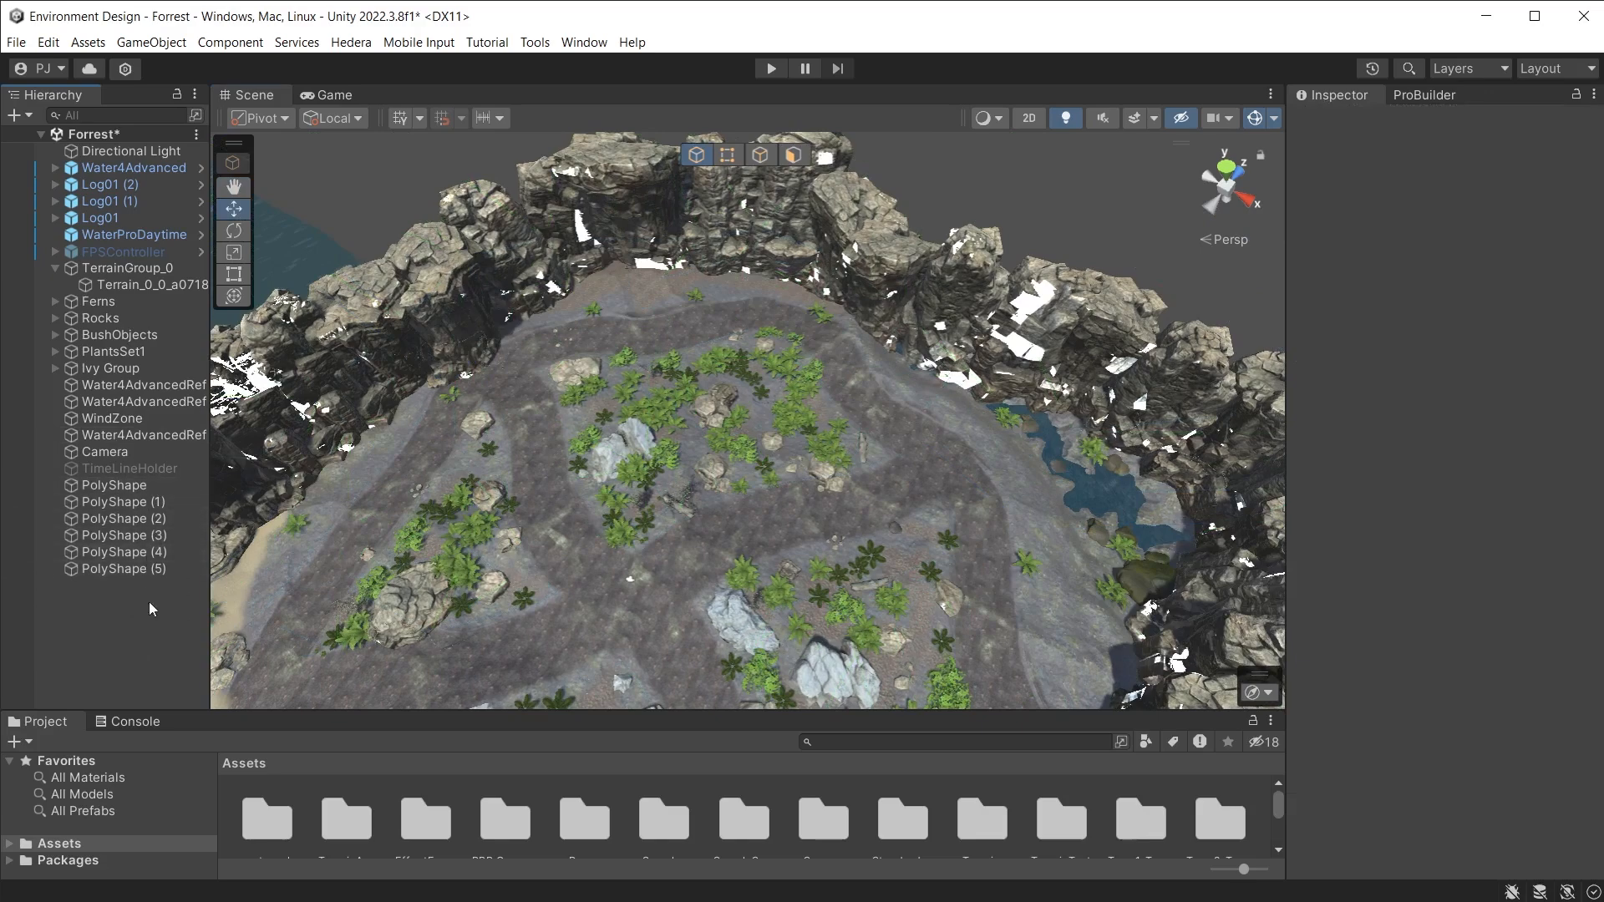
# Step: Enable drawing of trees and detail objects in the settings of the terrain tile under TerrainGroup_0
pyautogui.click(130, 284)
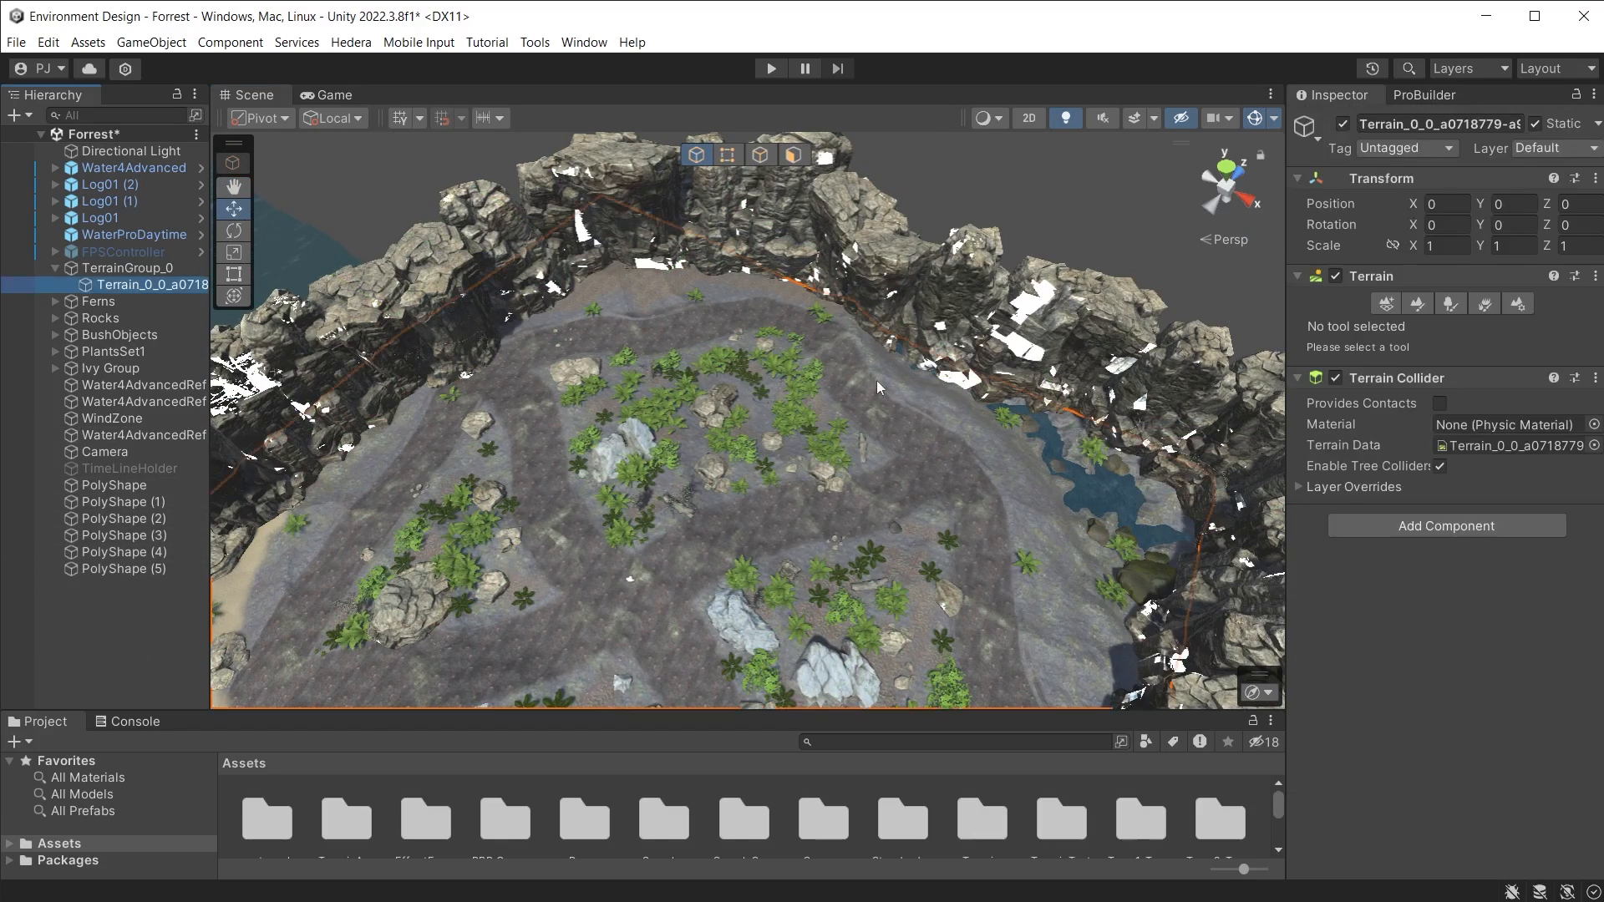
pyautogui.click(1523, 306)
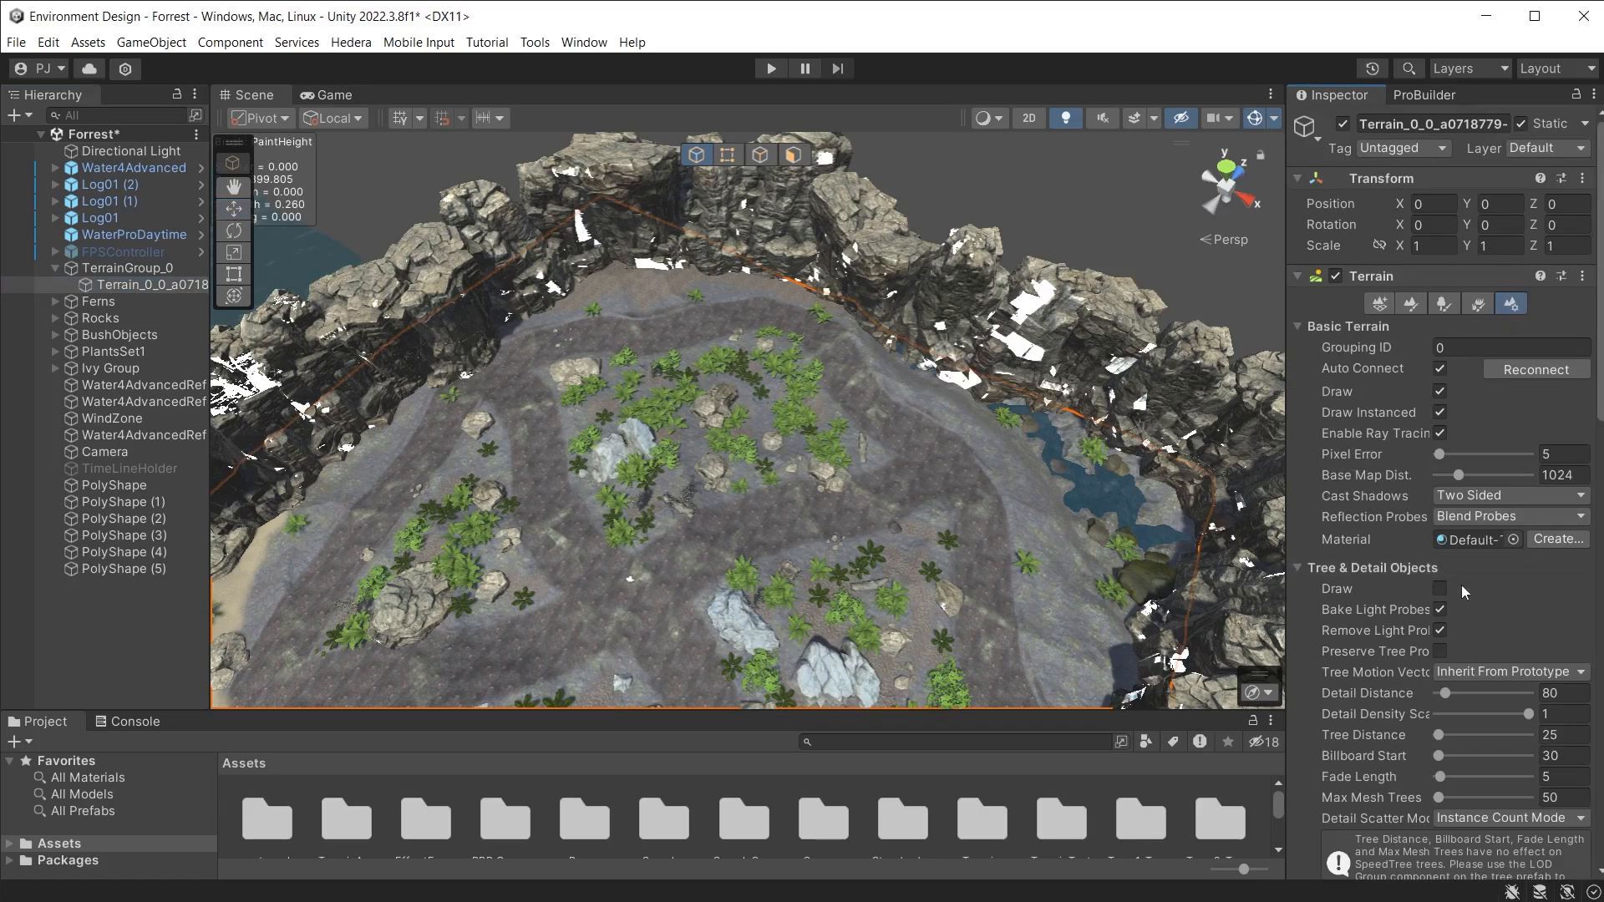
pyautogui.click(1441, 588)
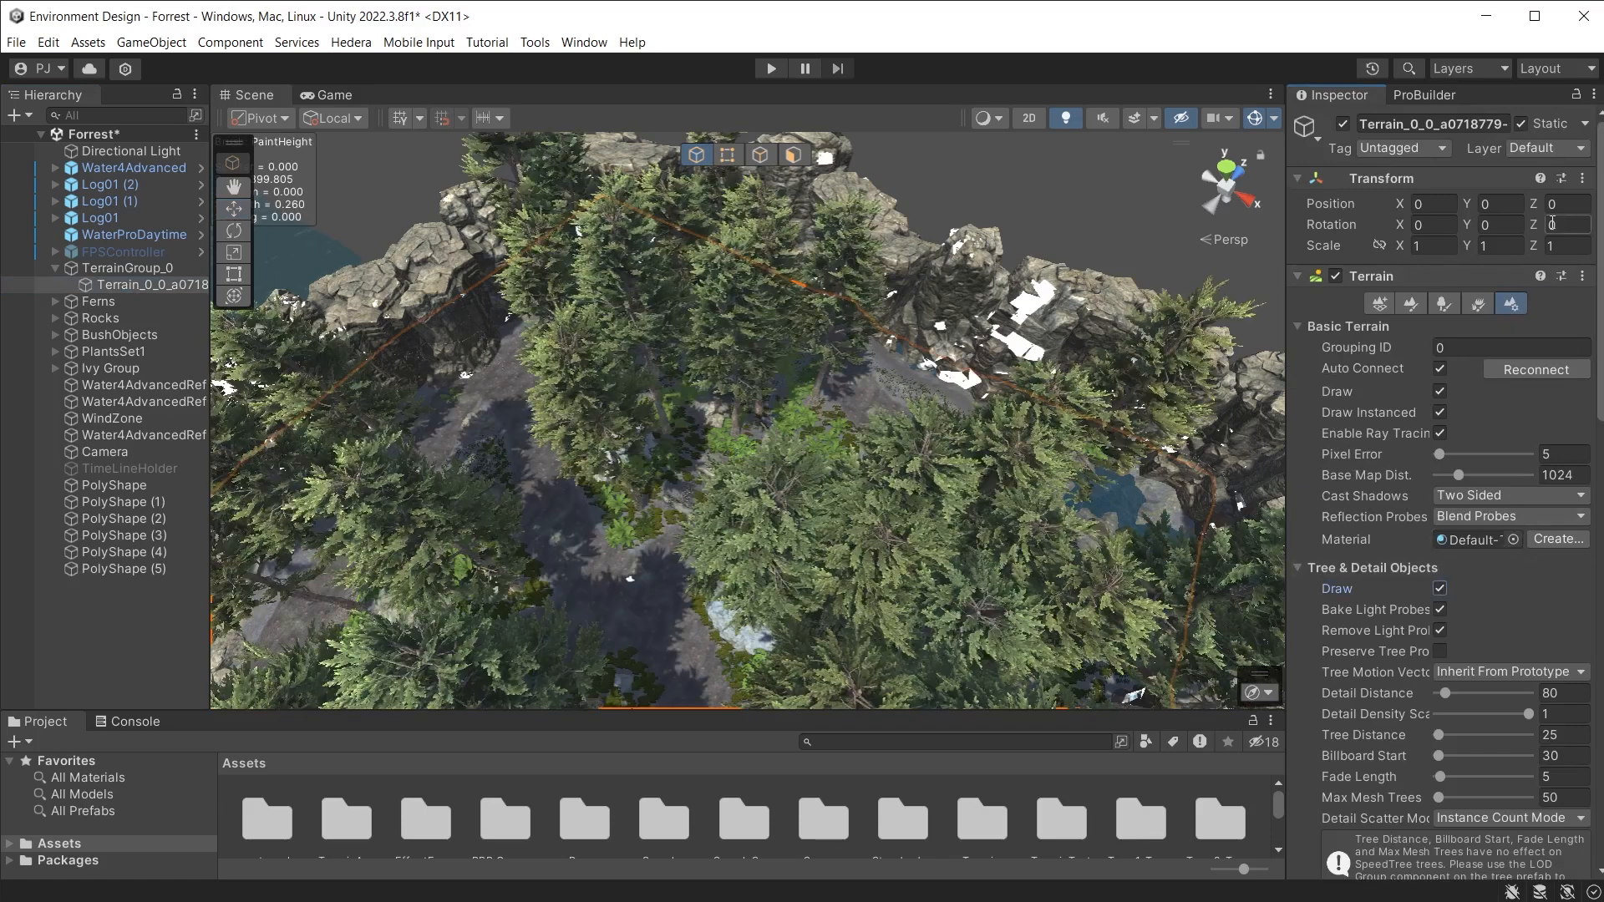
# Step: Turn on the Scene view effects and inspect the forest path from ground level, leaving the terrain deselected
pyautogui.click(1133, 117)
pyautogui.scroll(5, 724, 533)
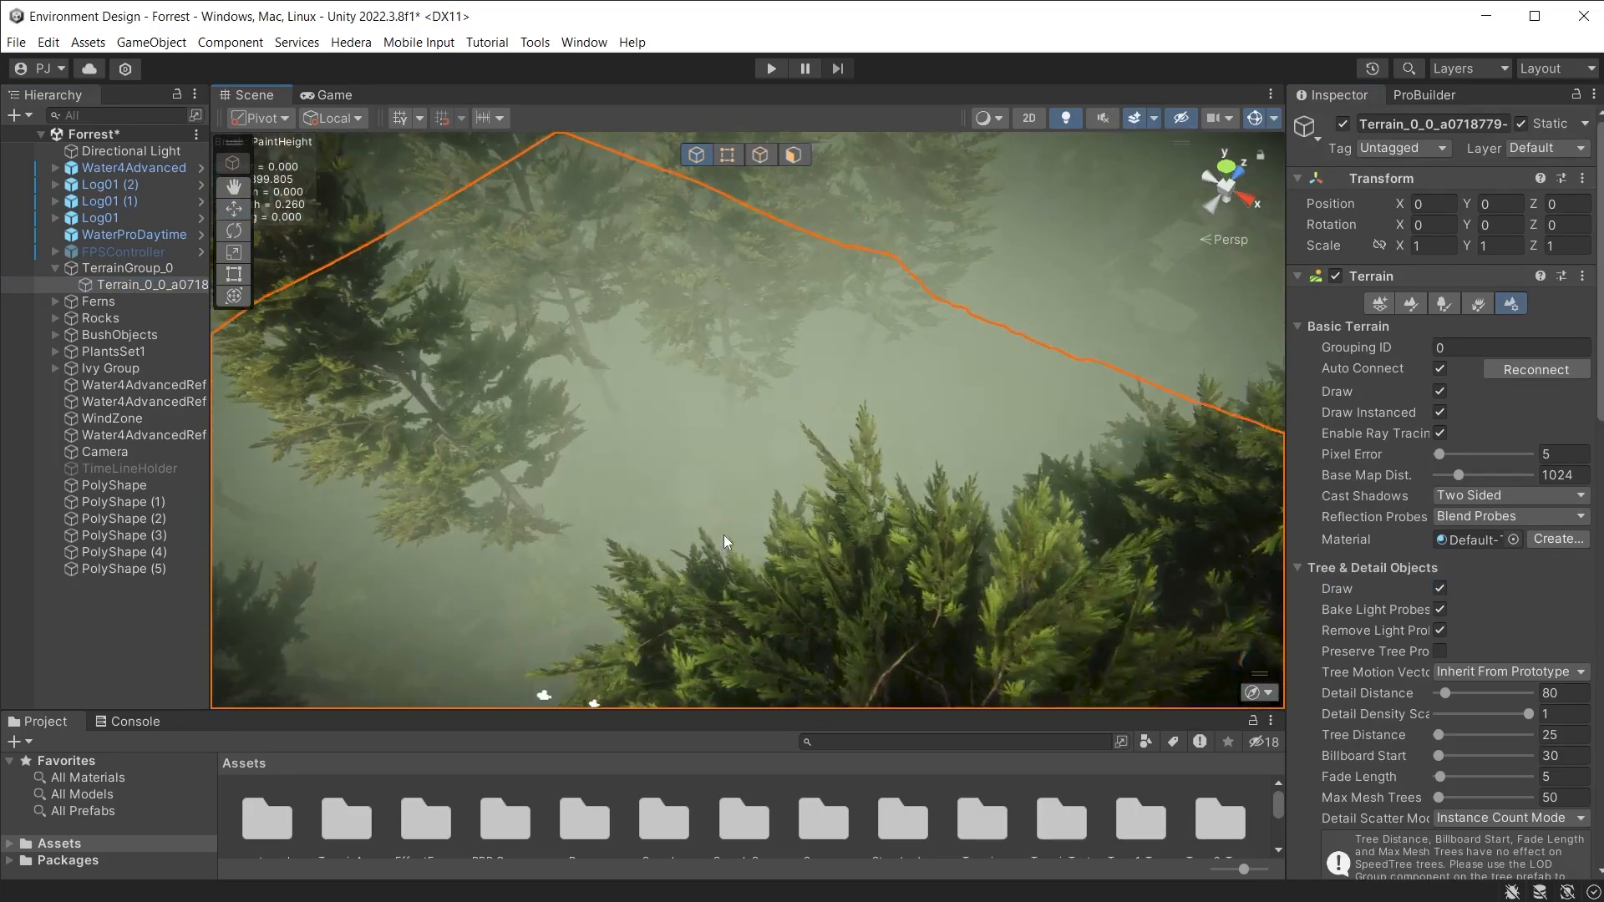
pyautogui.moveTo(719, 535); pyautogui.dragTo(311, 371, button='right')
pyautogui.moveTo(685, 460); pyautogui.dragTo(620, 204, button='middle')
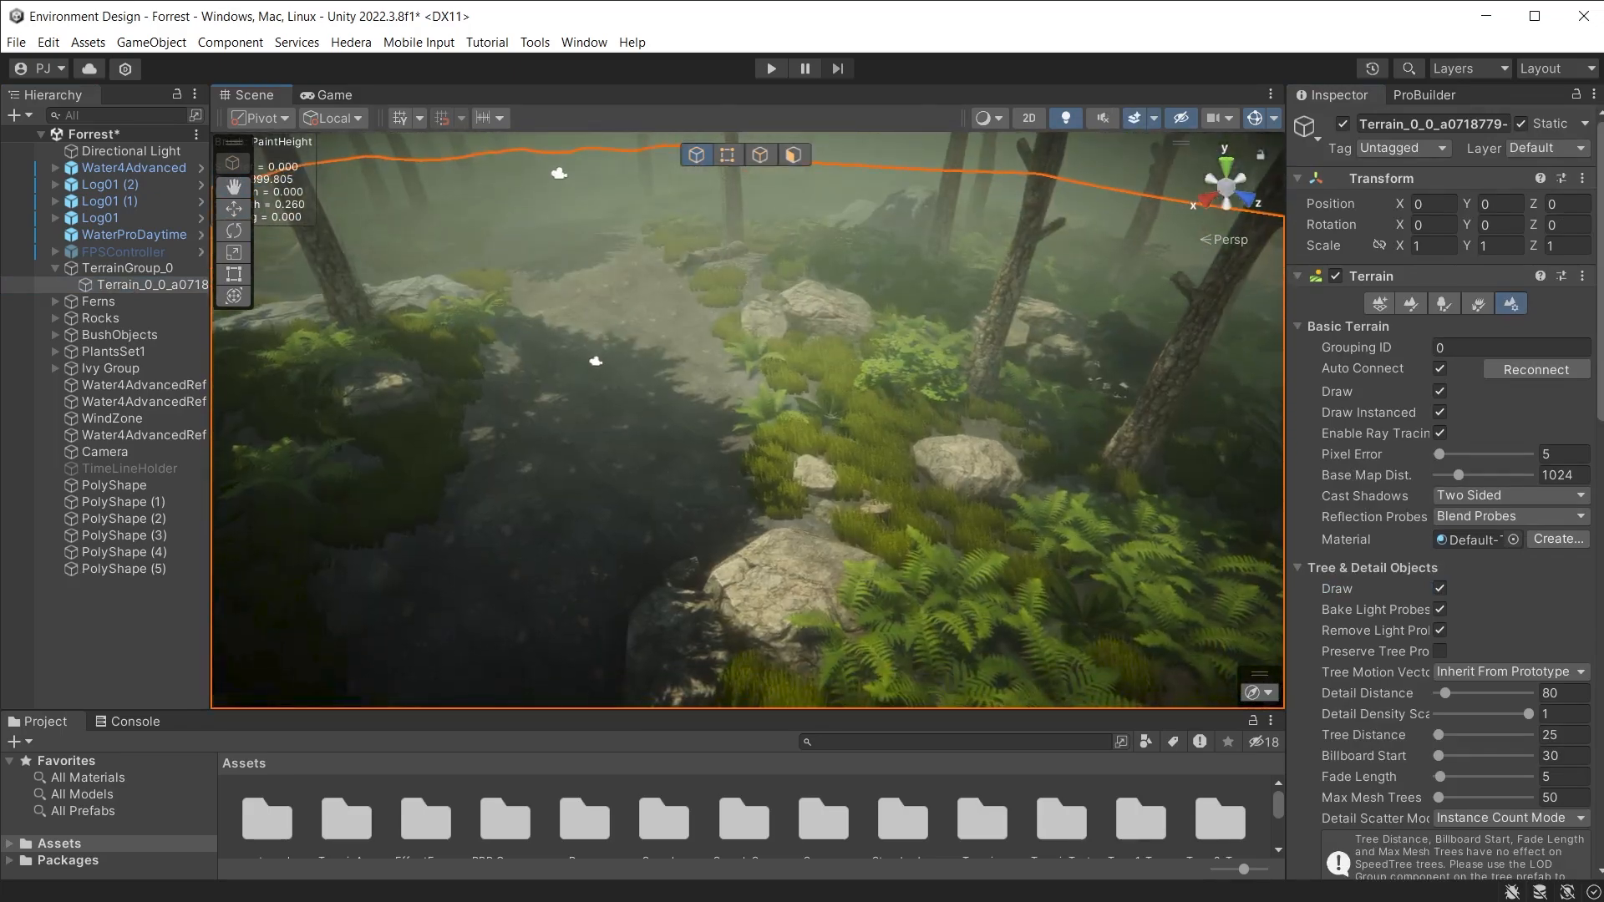
pyautogui.moveTo(828, 478); pyautogui.dragTo(733, 314, button='right')
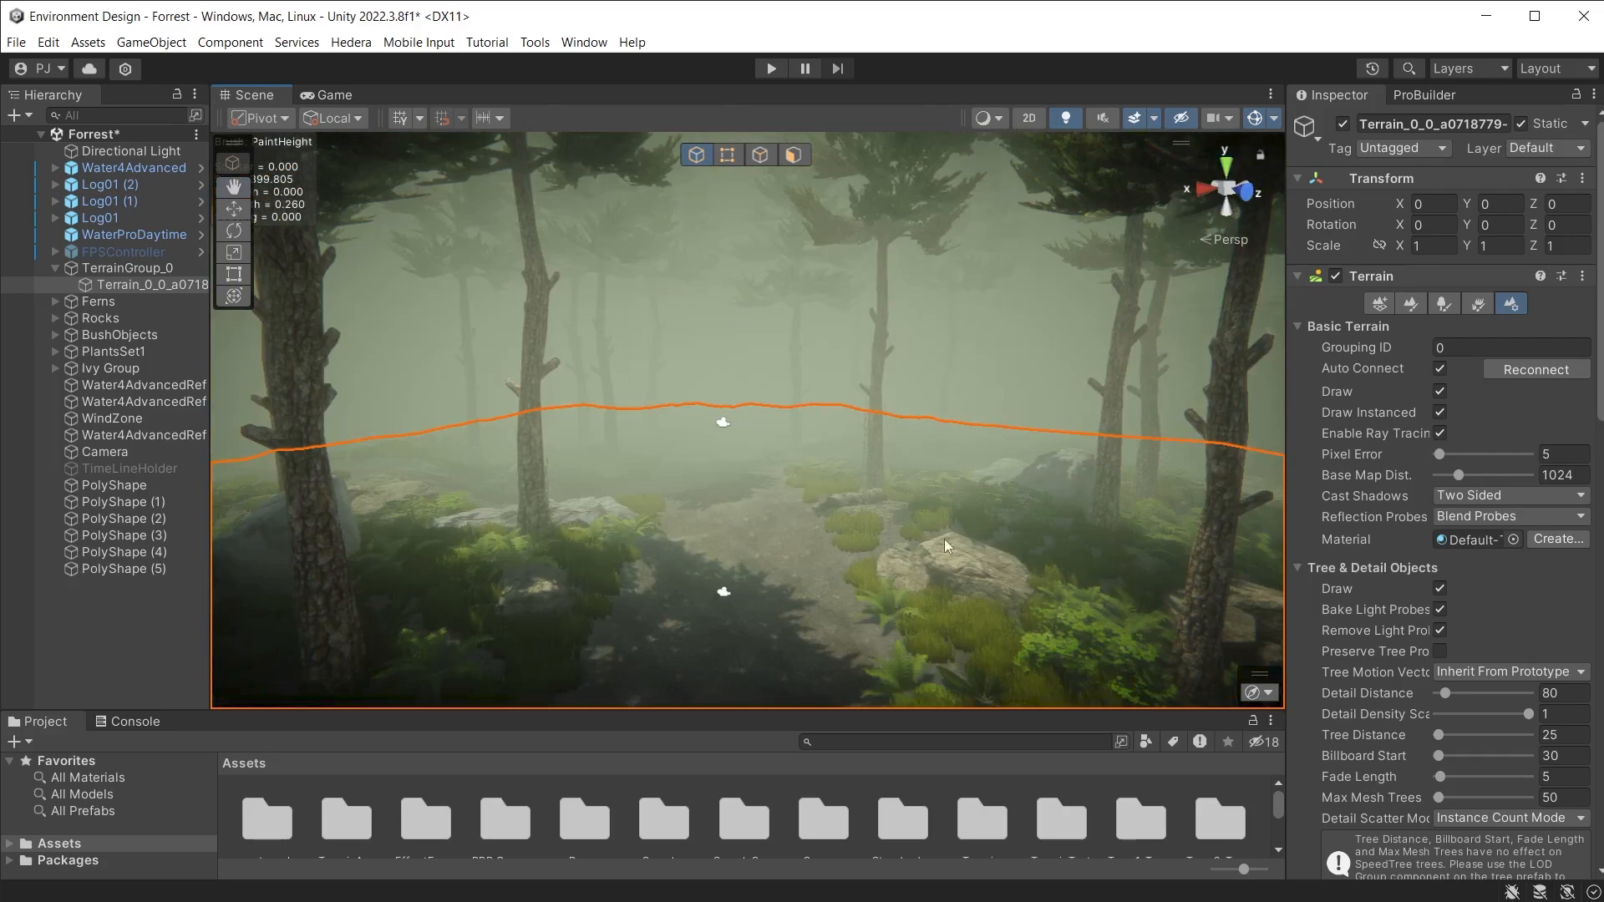
pyautogui.moveTo(950, 548); pyautogui.dragTo(1053, 411, button='middle')
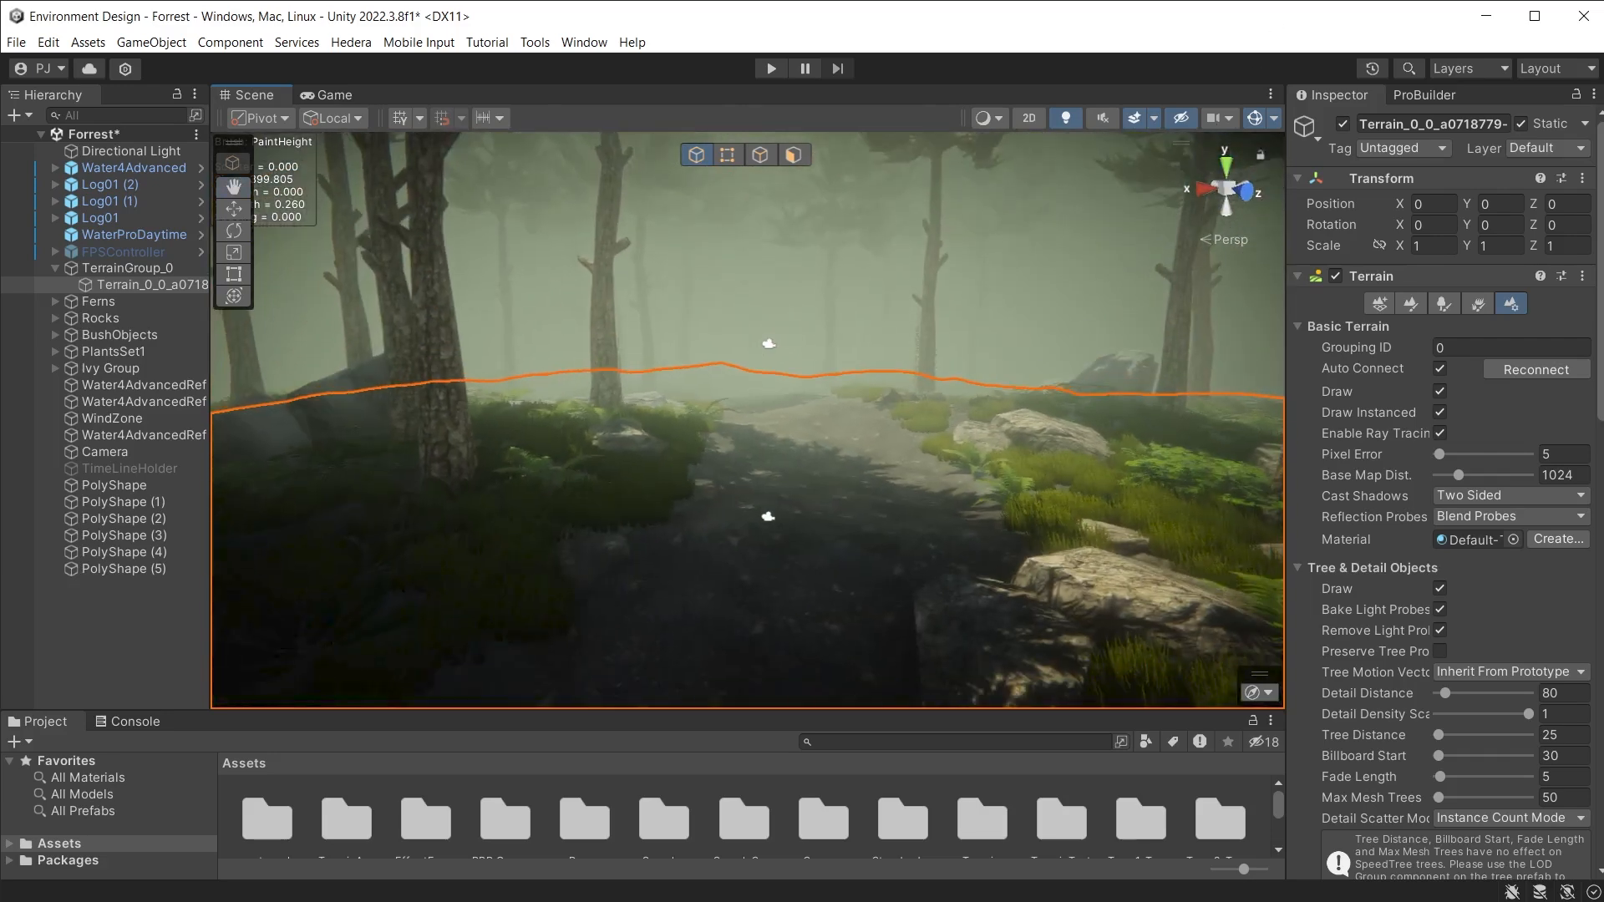
pyautogui.click(138, 661)
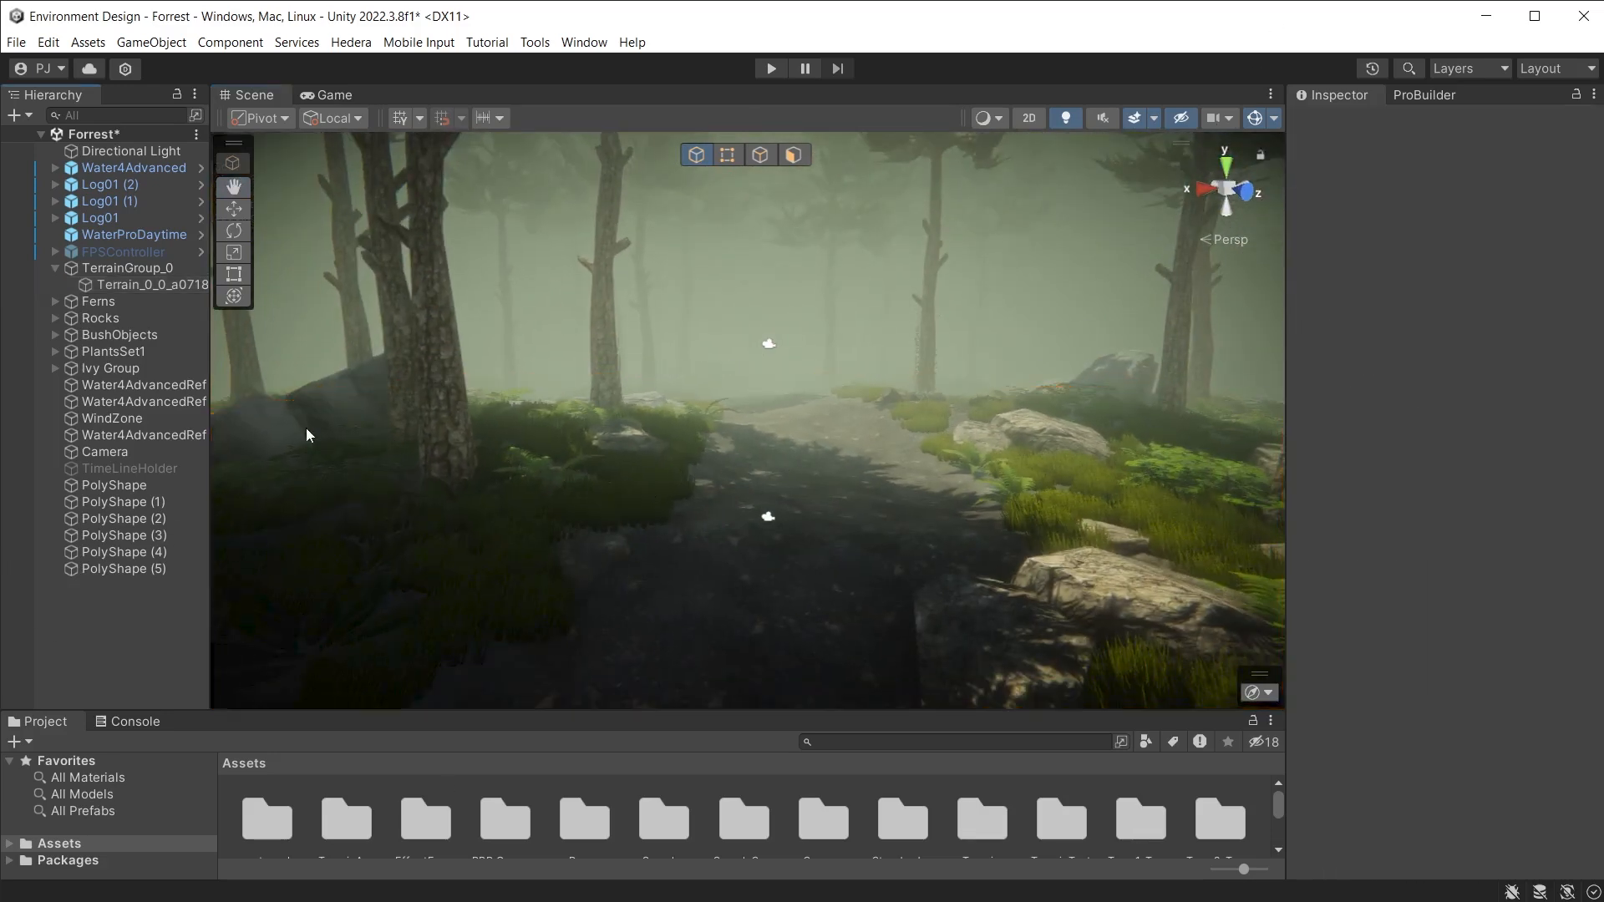